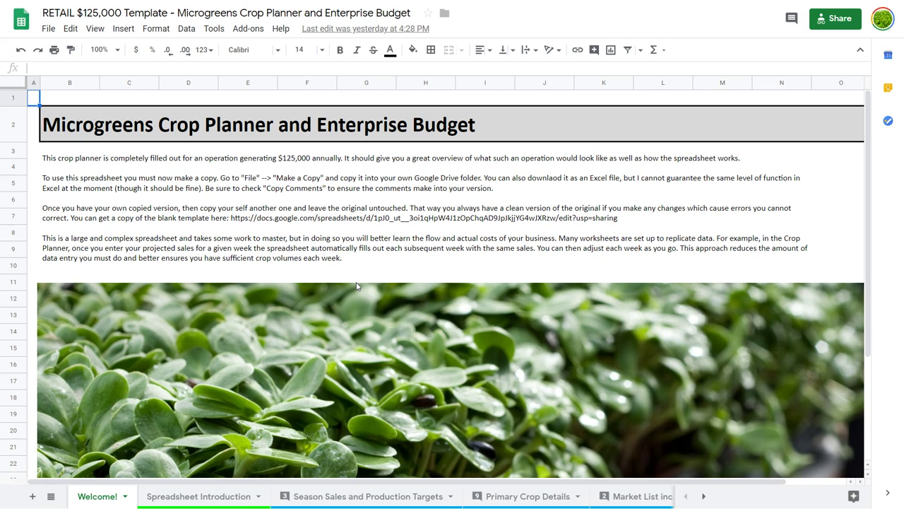
# Switch to the Spreadsheet Introduction sheet and scroll down to the Cell Rules table.
pyautogui.click(441, 255)
pyautogui.click(198, 497)
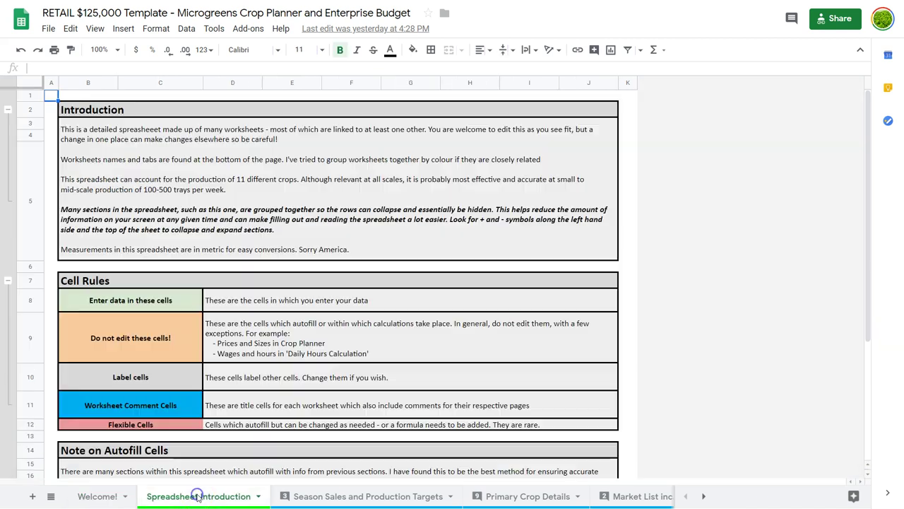
pyautogui.scroll(-1, 375, 361)
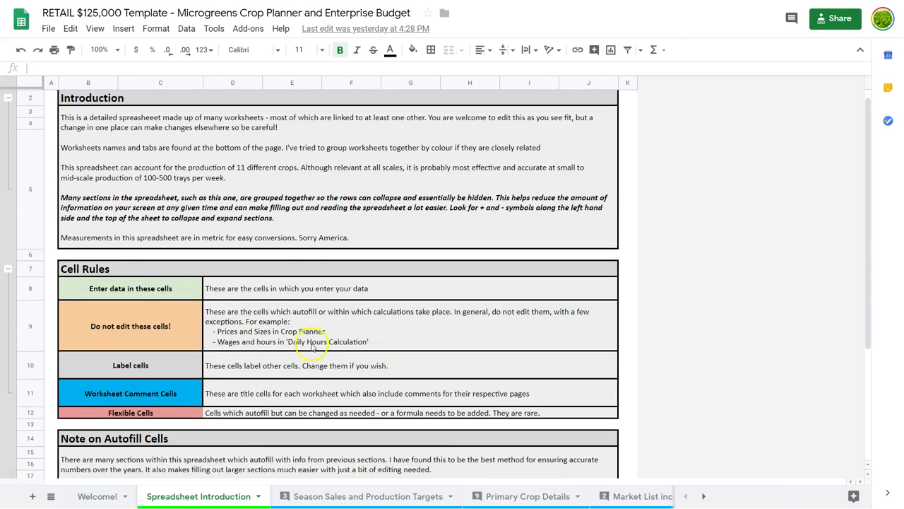
# Review the legend cells for data-entry, do-not-edit and flexible cells.
pyautogui.click(178, 290)
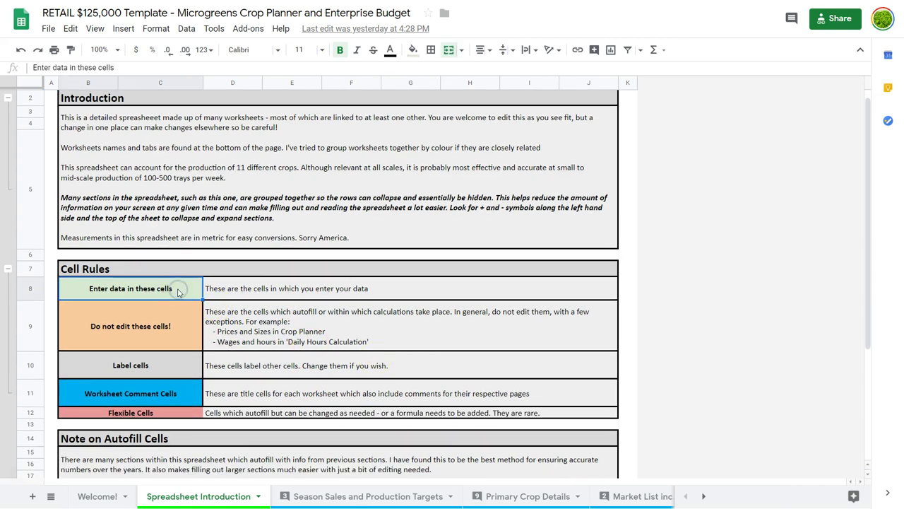
pyautogui.press('Down')
pyautogui.press('Up')
pyautogui.click(146, 322)
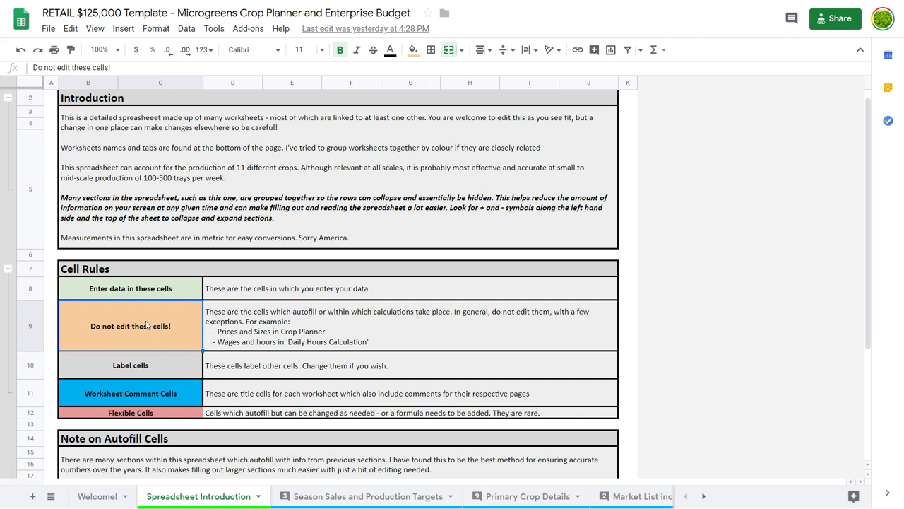
pyautogui.click(154, 315)
pyautogui.click(160, 414)
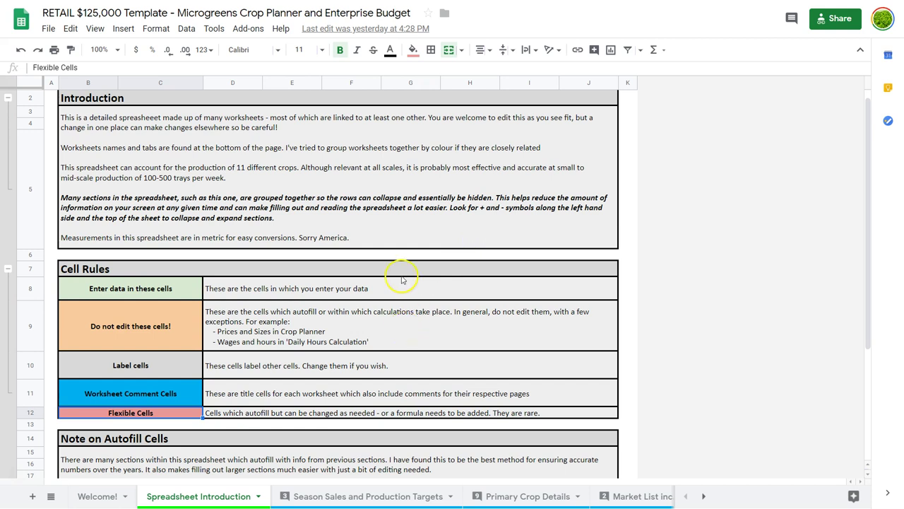
pyautogui.scroll(-1, 401, 279)
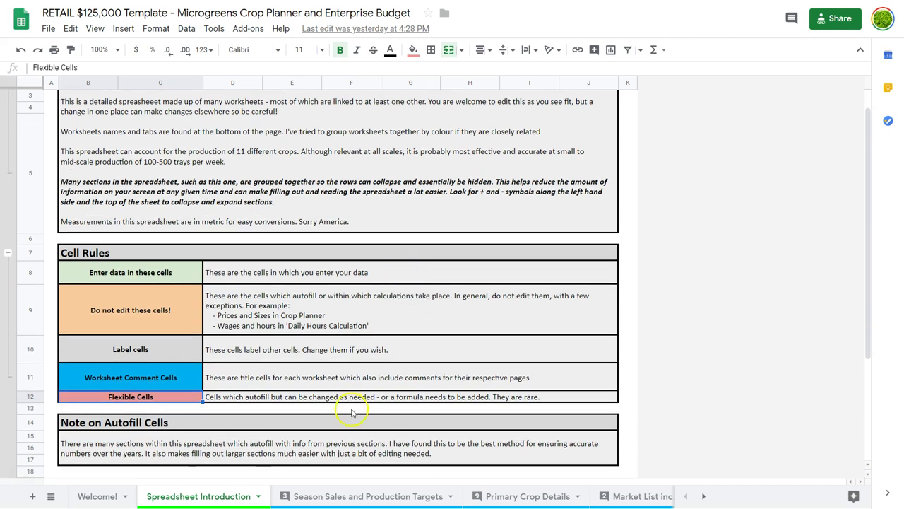
# Show the Season Sales and Production Targets sheet, collapsing then re-expanding rows 3–17.
pyautogui.click(348, 497)
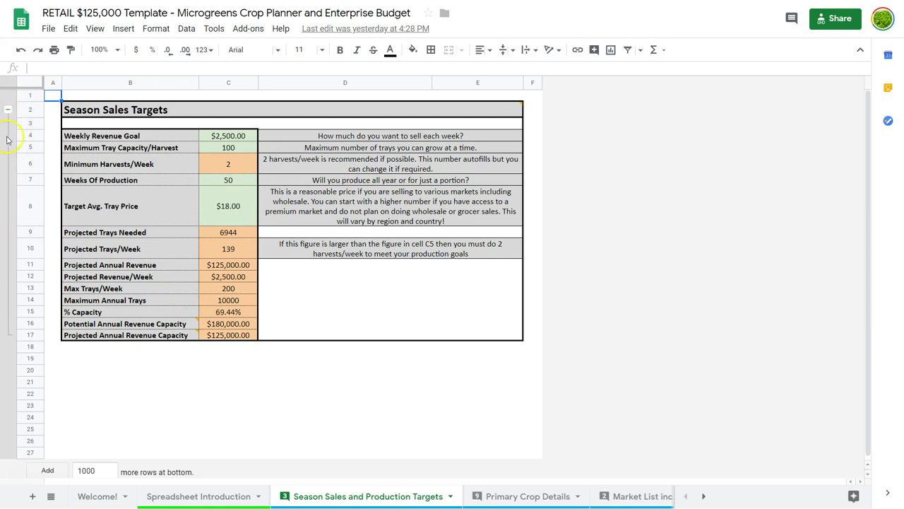
pyautogui.click(9, 185)
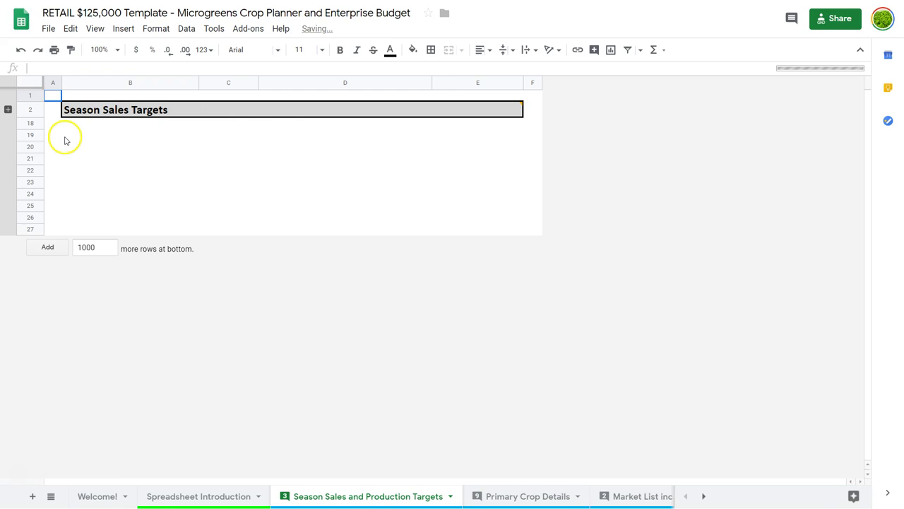
pyautogui.click(8, 108)
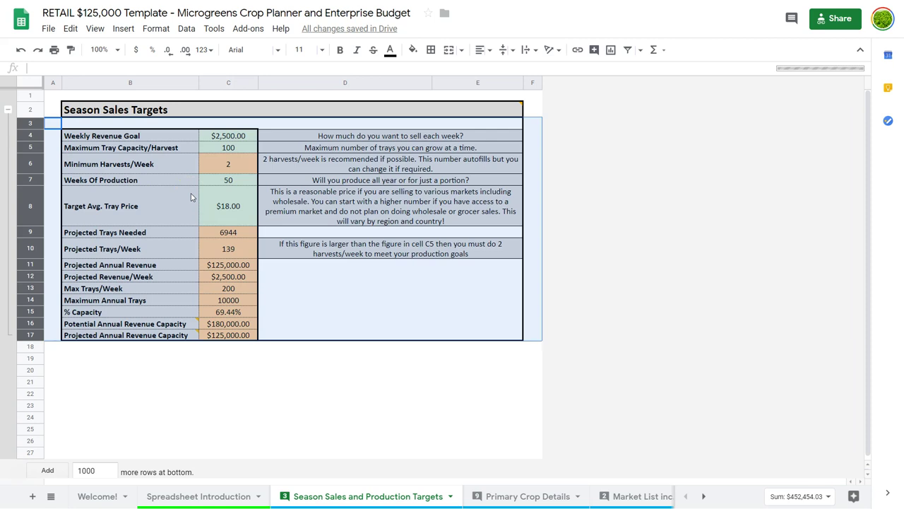
# Check the D10 note, Weekly Revenue Goal, tray capacity, harvests-per-week and weeks of production.
pyautogui.click(281, 249)
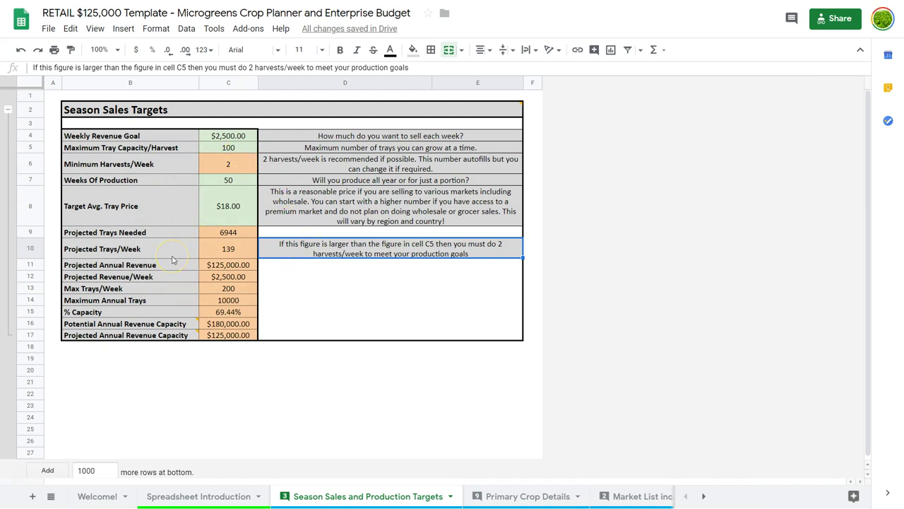
pyautogui.click(226, 138)
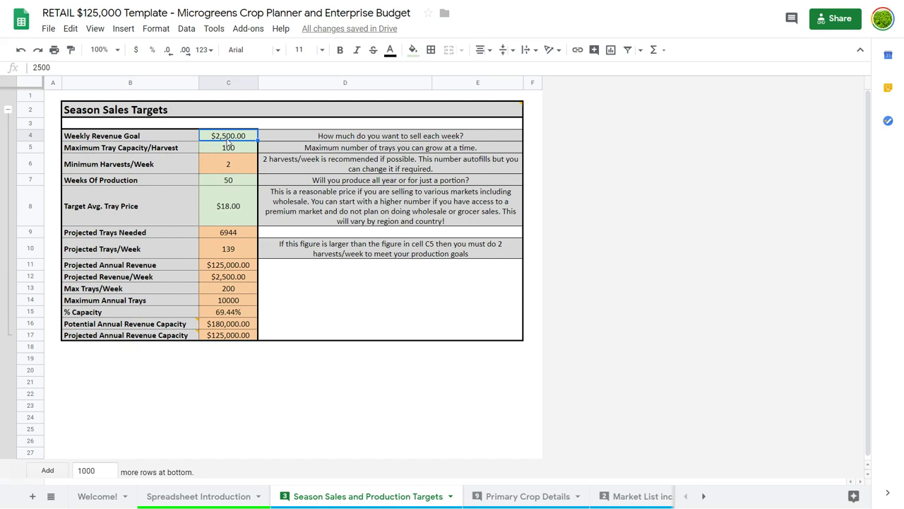
pyautogui.click(229, 146)
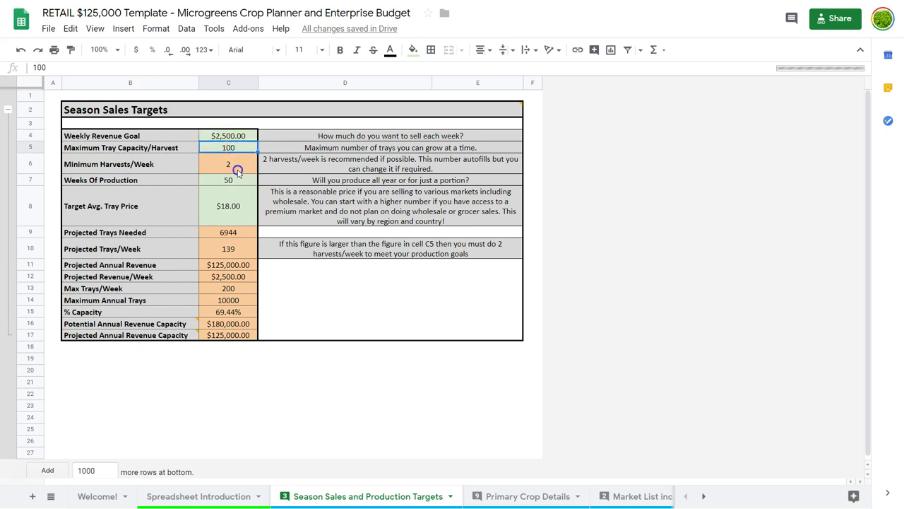
pyautogui.click(238, 173)
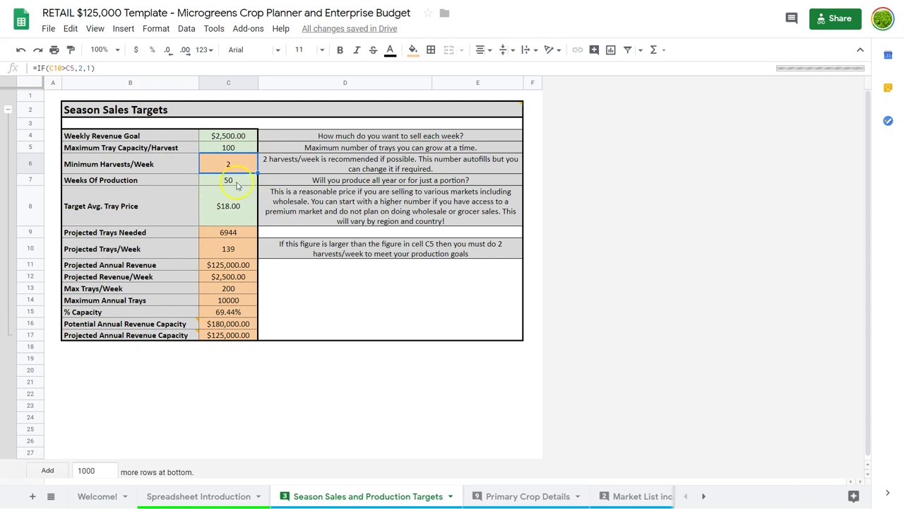
pyautogui.click(236, 181)
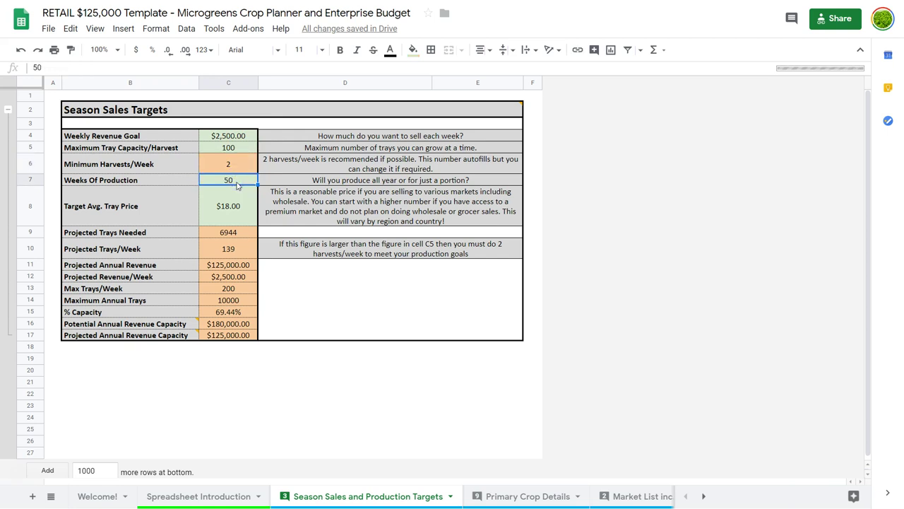
pyautogui.press('Down')
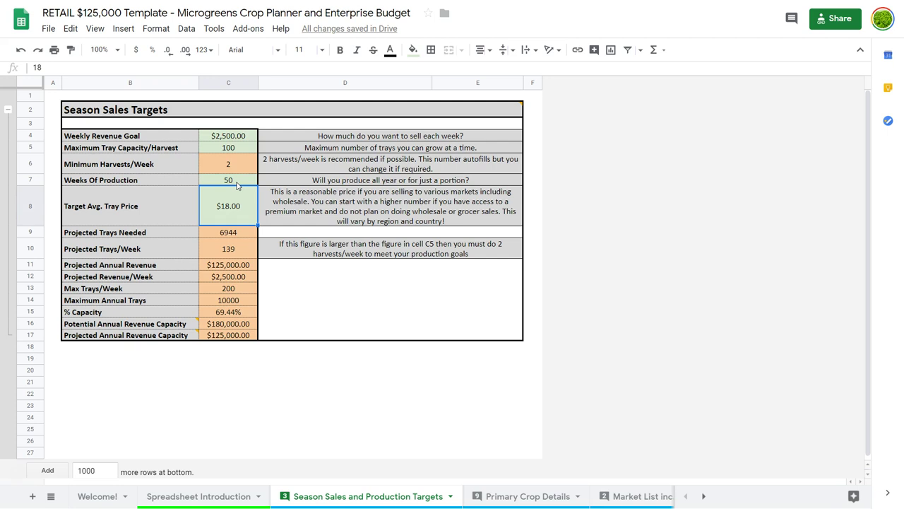
# Review the Projected Trays/Week, % Capacity, weekly revenue and annual revenue formulas.
pyautogui.click(250, 216)
pyautogui.click(229, 247)
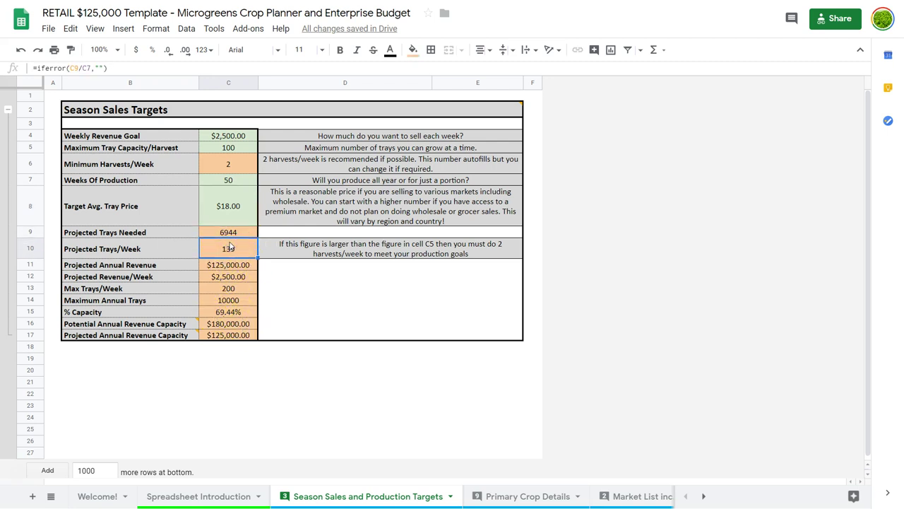
pyautogui.press('Down')
pyautogui.press('Down')
pyautogui.press('Down')
pyautogui.press('Down')
pyautogui.press('Down')
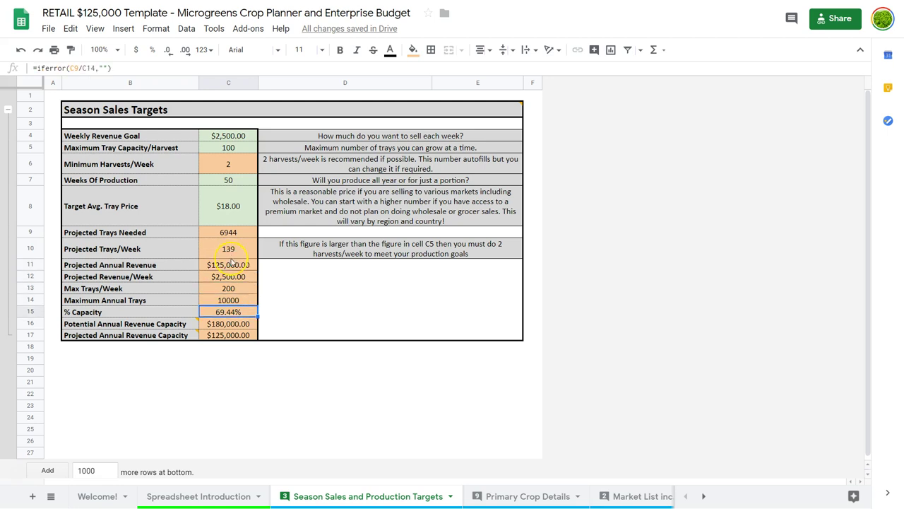
pyautogui.click(235, 277)
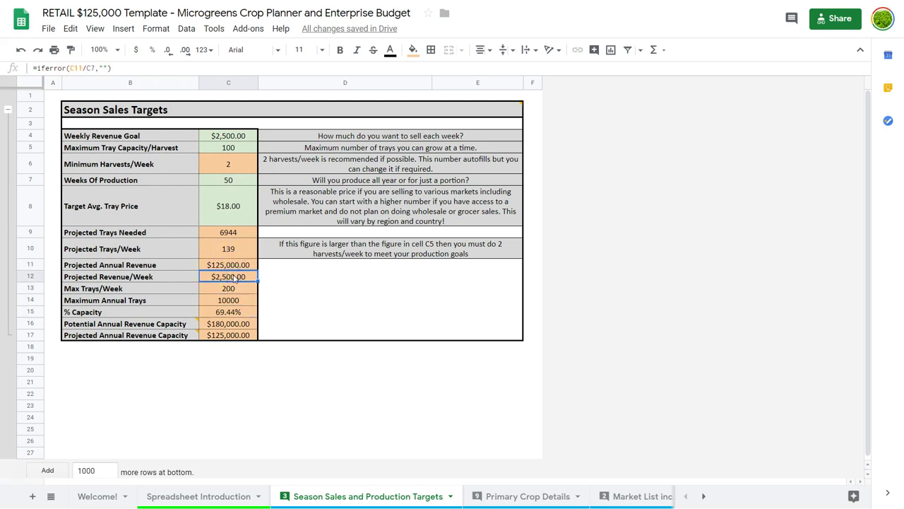
pyautogui.press('Down')
pyautogui.press('Down')
pyautogui.press('Down')
pyautogui.press('Down')
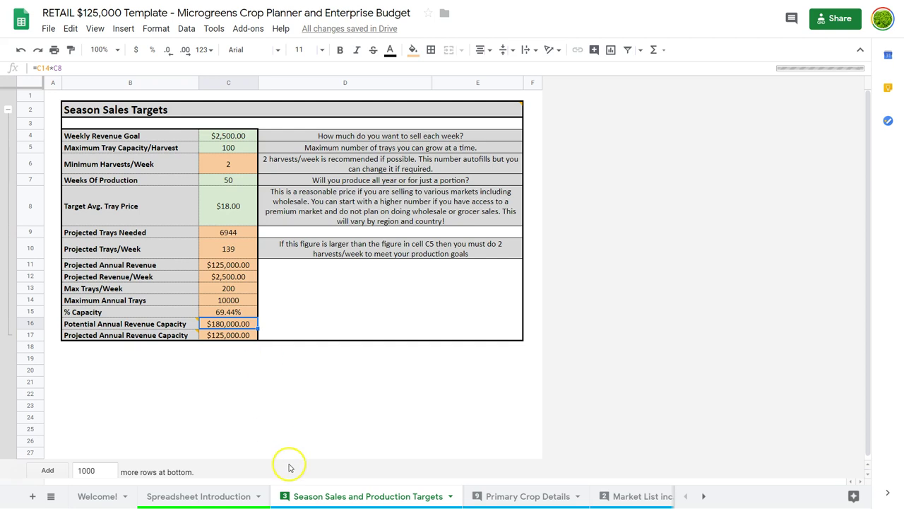
pyautogui.click(509, 494)
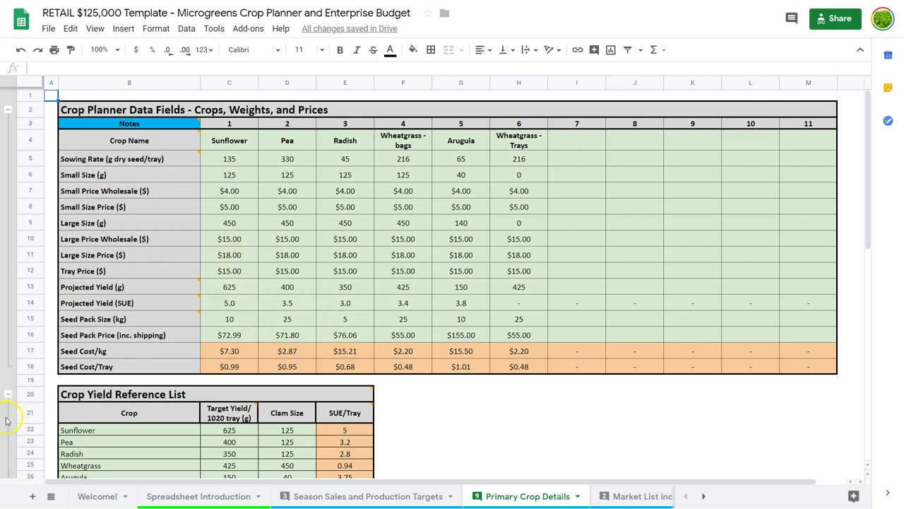
# Collapse the Crop Yield Reference List, then check Sunflower's name, sowing rate and small size.
pyautogui.click(8, 394)
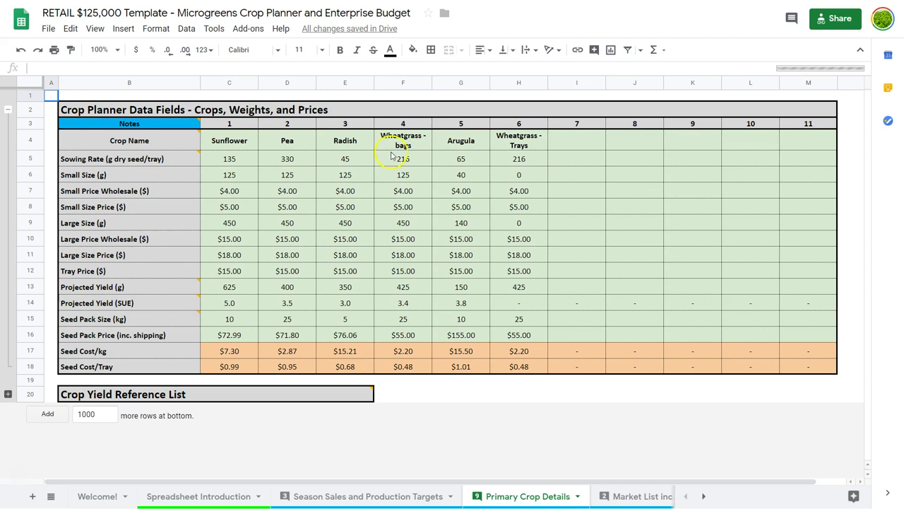
pyautogui.click(237, 144)
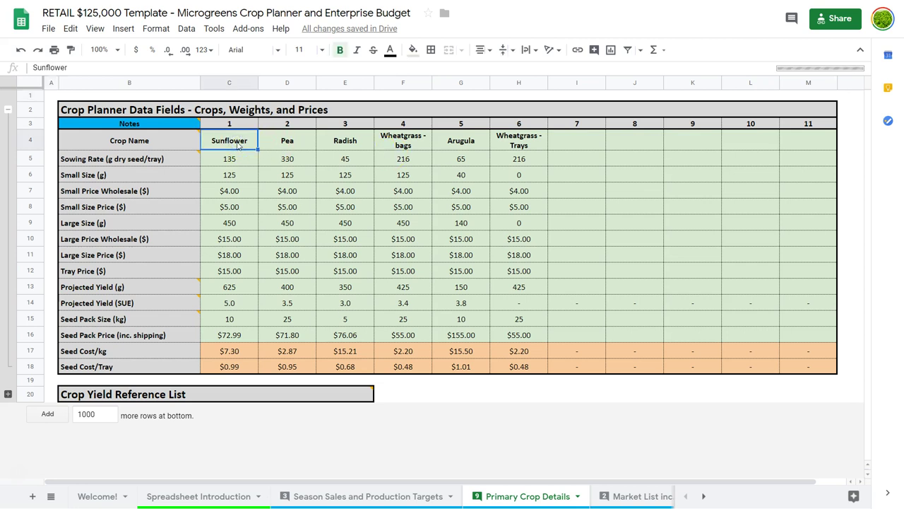
pyautogui.press('Down')
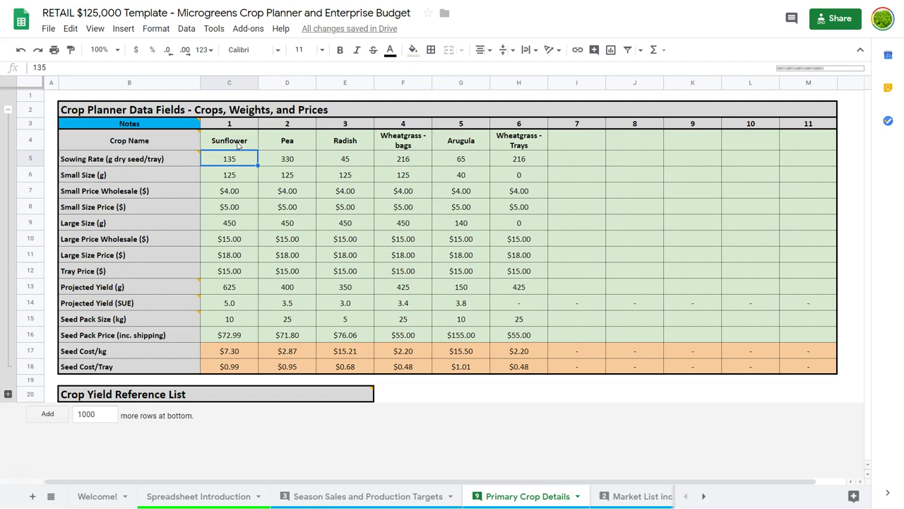
pyautogui.click(223, 177)
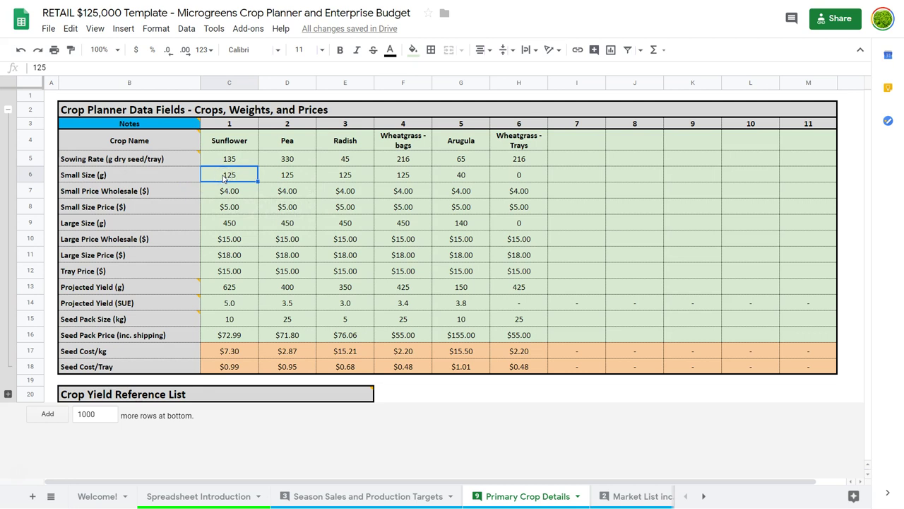
pyautogui.press('Right')
pyautogui.press('Right')
pyautogui.press('Right')
pyautogui.press('Right')
pyautogui.press('Right')
pyautogui.press('Left')
pyautogui.press('Left')
pyautogui.press('Left')
pyautogui.press('Left')
pyautogui.press('Left')
pyautogui.press('Down')
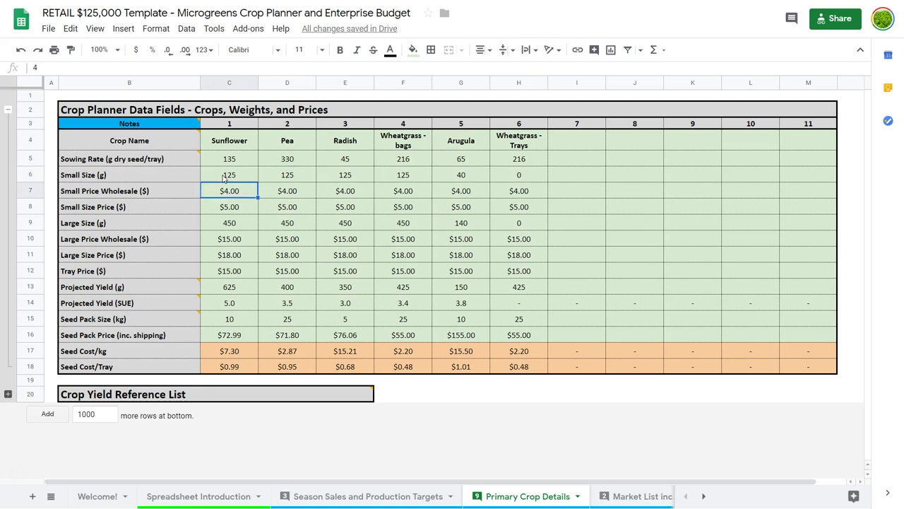
# Review Sunflower's wholesale prices, Arugula's large size 140, and Sunflower's projected yield and SUE formula.
pyautogui.click(225, 191)
pyautogui.click(240, 209)
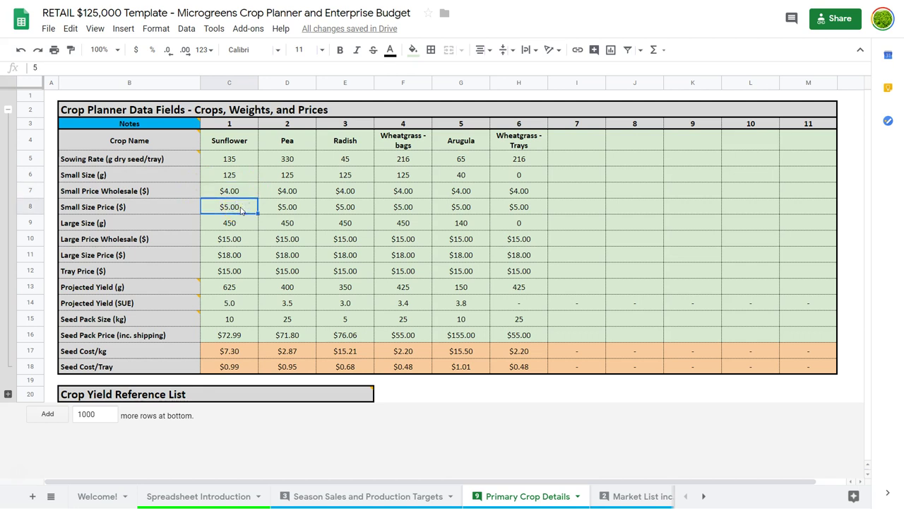
pyautogui.press('Down')
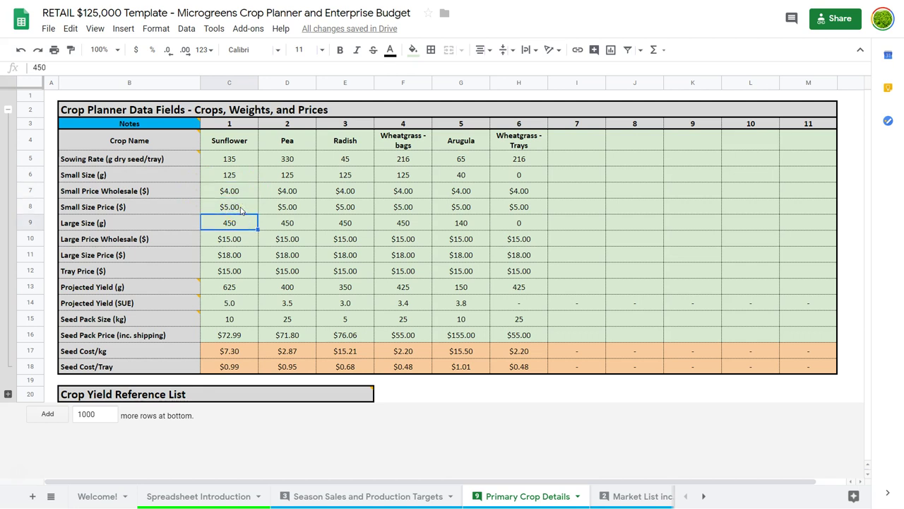
pyautogui.click(451, 223)
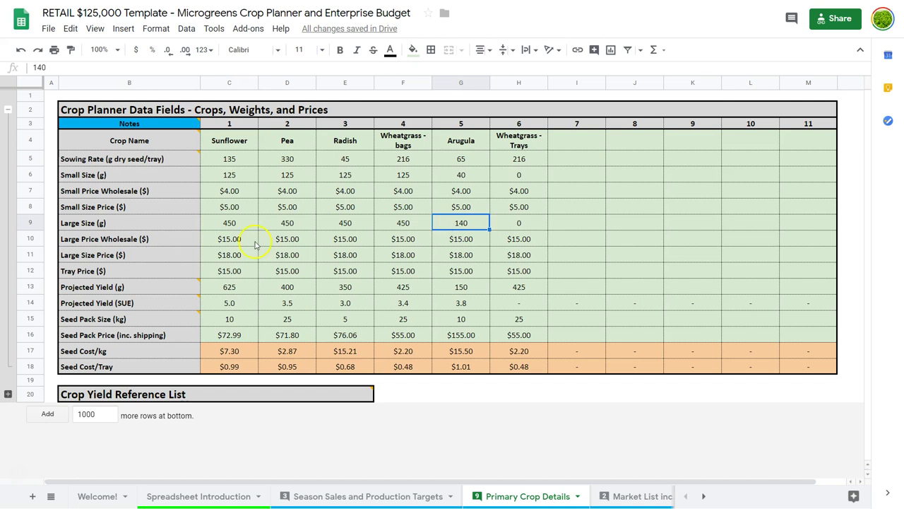
pyautogui.click(234, 241)
pyautogui.press('Down')
pyautogui.press('Down')
pyautogui.press('Up')
pyautogui.press('Up')
pyautogui.press('Down')
pyautogui.press('Down')
pyautogui.press('Down')
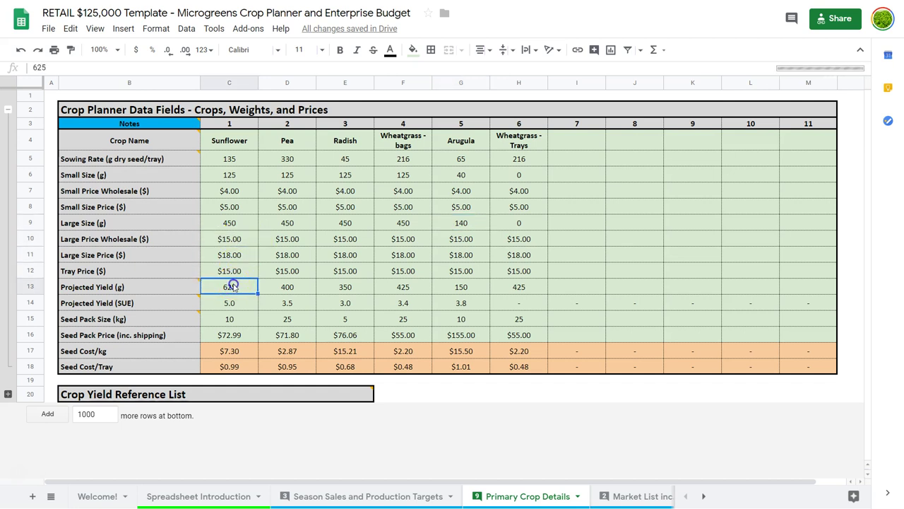
pyautogui.press('Right')
pyautogui.press('Right')
pyautogui.press('Right')
pyautogui.press('Right')
pyautogui.press('Left')
pyautogui.press('Left')
pyautogui.press('Left')
pyautogui.press('Left')
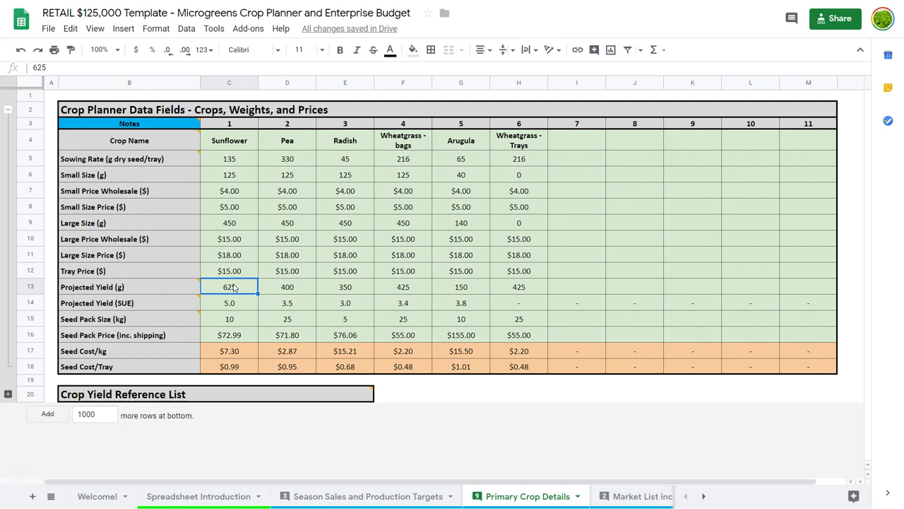
pyautogui.press('Down')
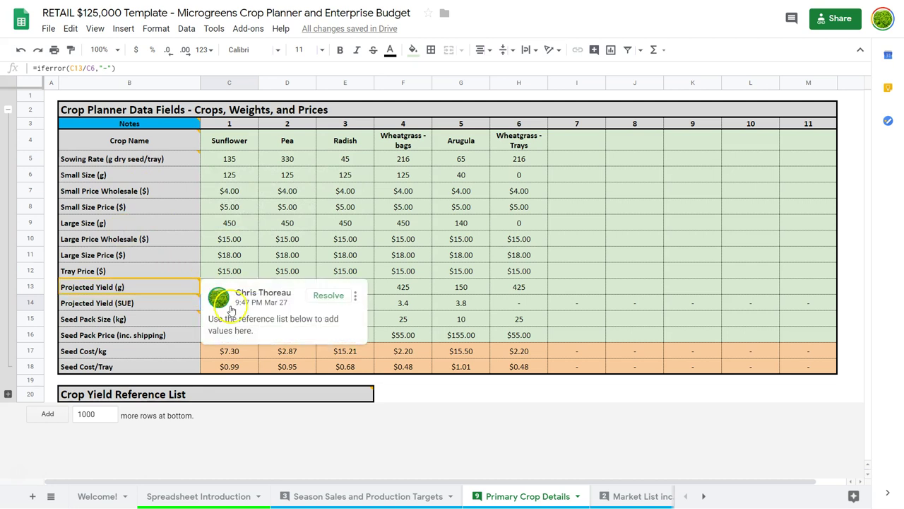
# Read the Projected Yield note and inspect Sunflower's gram yield and SUE formula.
pyautogui.click(232, 308)
pyautogui.click(402, 320)
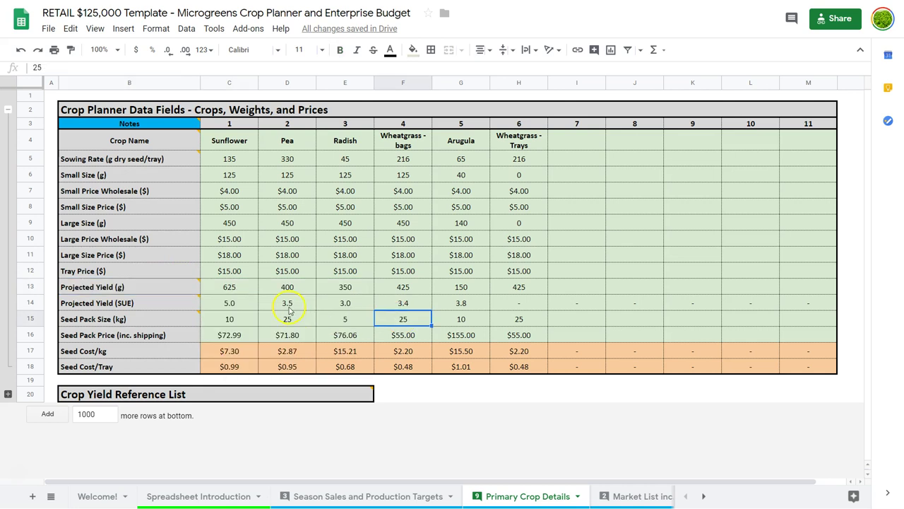
pyautogui.click(238, 308)
pyautogui.press('Up')
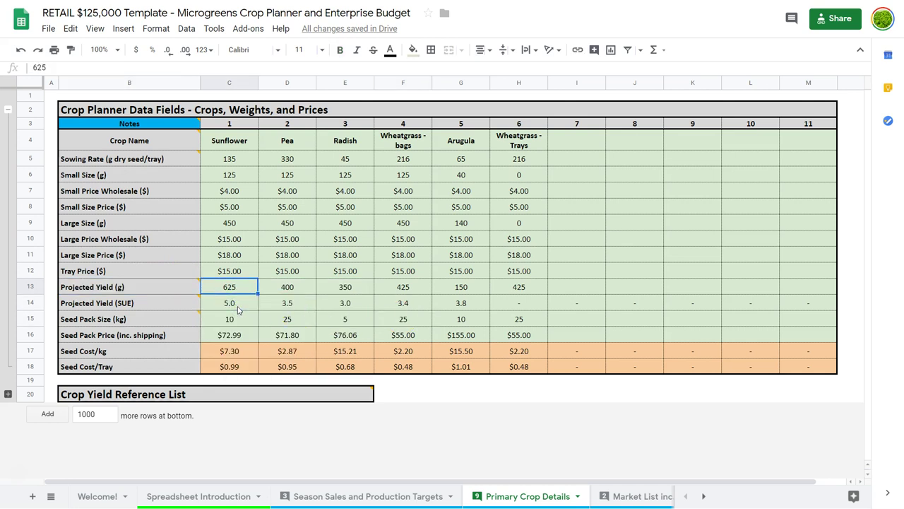
pyautogui.press('Down')
pyautogui.click(234, 304)
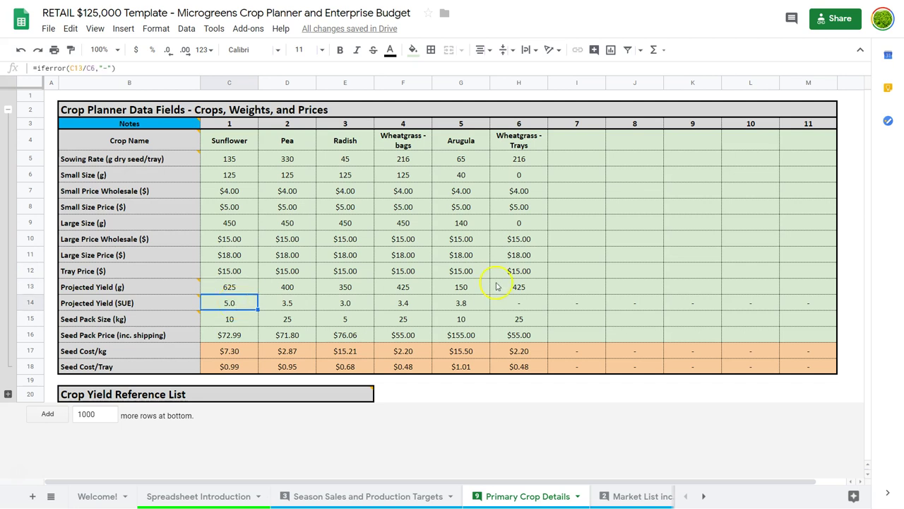
pyautogui.click(256, 321)
pyautogui.click(243, 322)
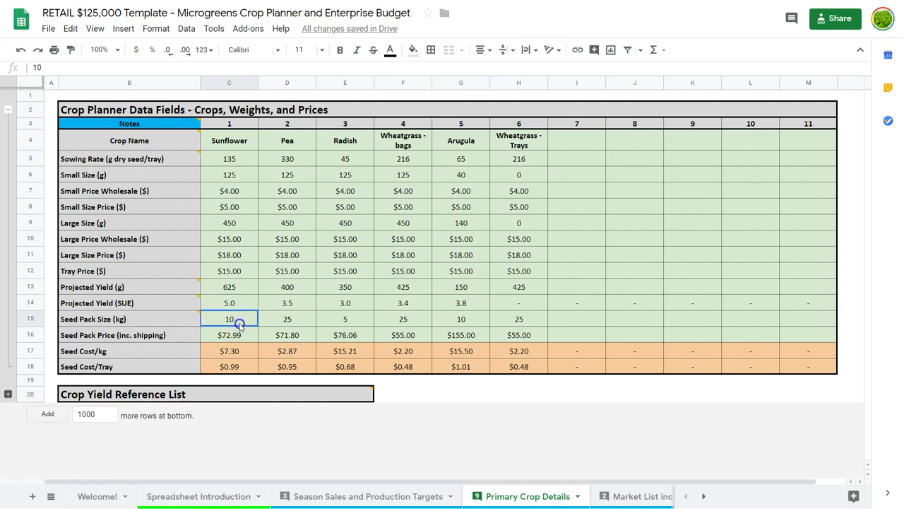
# Apply a thick top border across the Seed Pack Size (kg) row B15:M15.
pyautogui.click(172, 318)
pyautogui.hotkey('shift', 'Right')
pyautogui.hotkey('shift', 'Right')
pyautogui.hotkey('shift', 'Right')
pyautogui.hotkey('shift', 'Right')
pyautogui.hotkey('shift', 'Right')
pyautogui.hotkey('shift', 'Right')
pyautogui.hotkey('shift', 'Right')
pyautogui.hotkey('shift', 'Right')
pyautogui.hotkey('shift', 'Right')
pyautogui.hotkey('shift', 'Right')
pyautogui.hotkey('shift', 'Right')
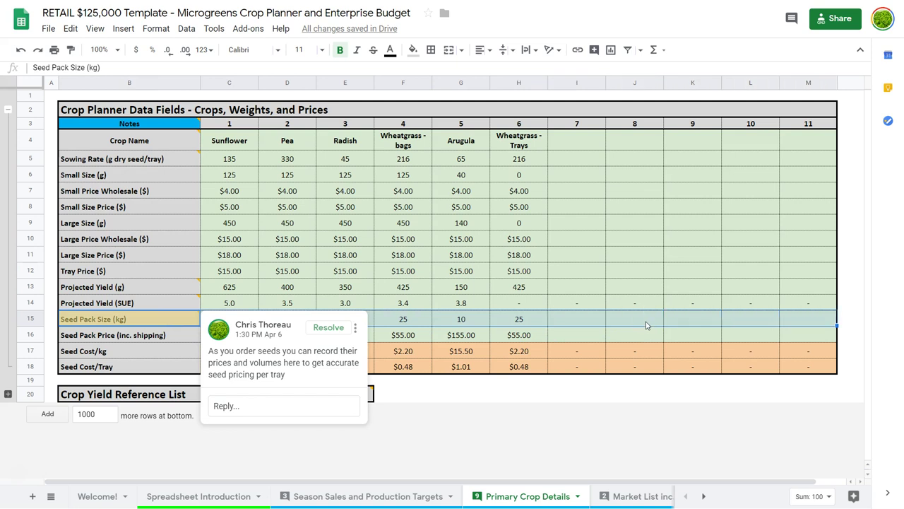
pyautogui.click(431, 49)
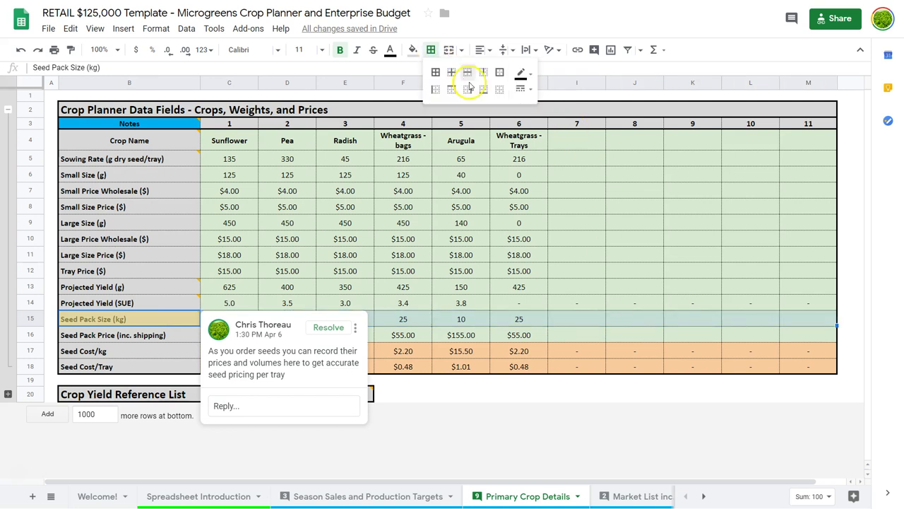
pyautogui.click(523, 88)
pyautogui.click(537, 120)
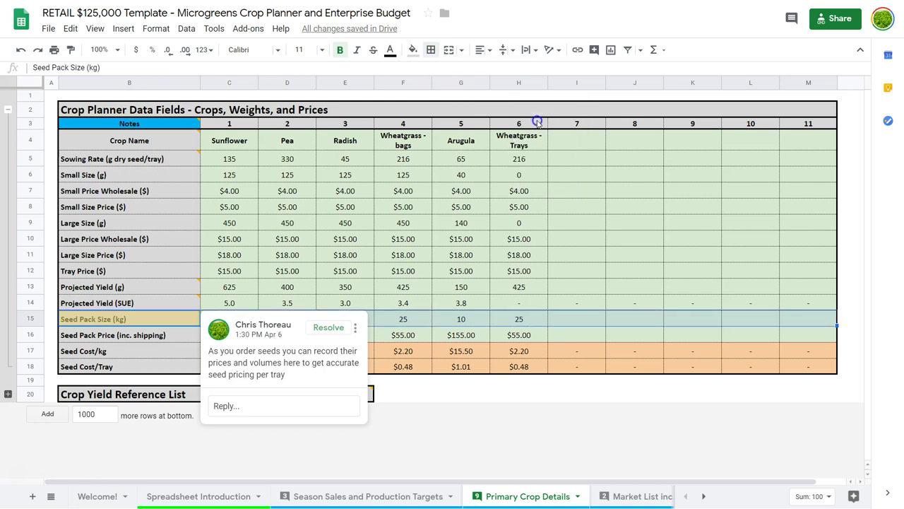
pyautogui.click(431, 49)
pyautogui.click(450, 90)
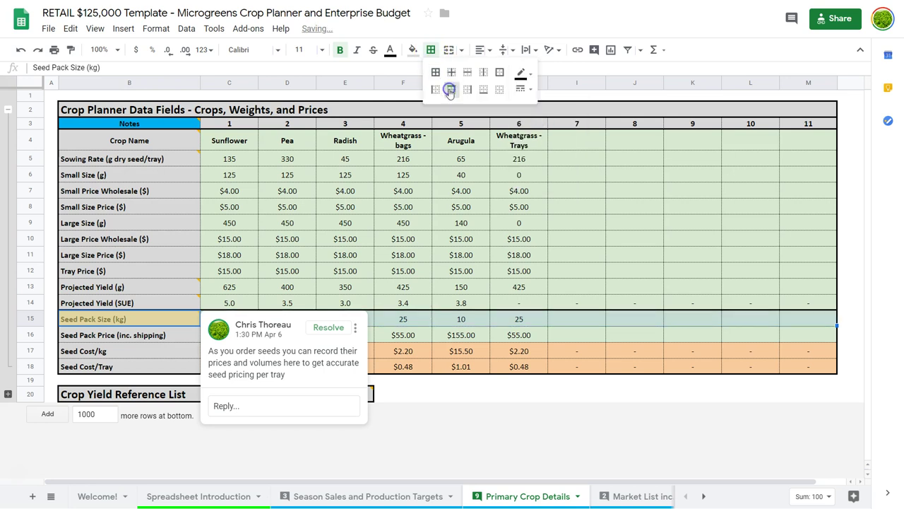
pyautogui.click(448, 225)
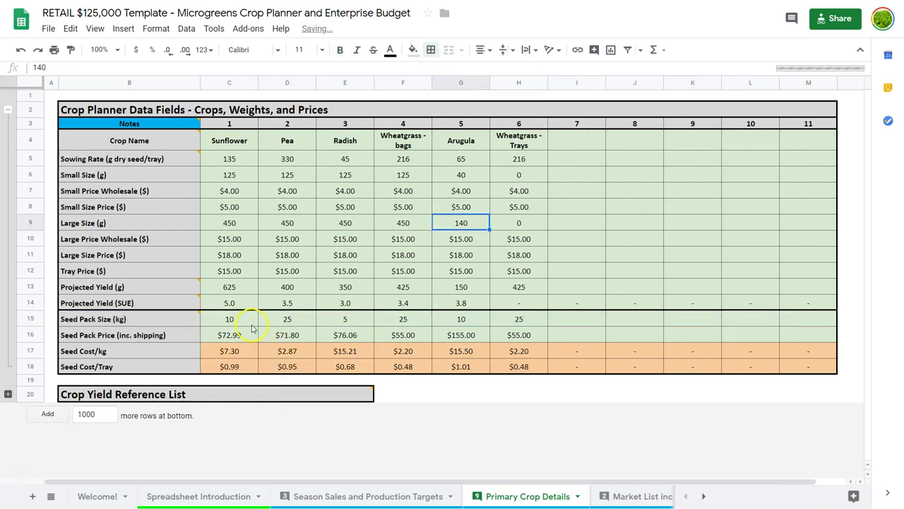
# Check Sunflower's seed pack size, $7.30/kg seed cost and $0.99 Seed Cost/Tray formula.
pyautogui.click(253, 326)
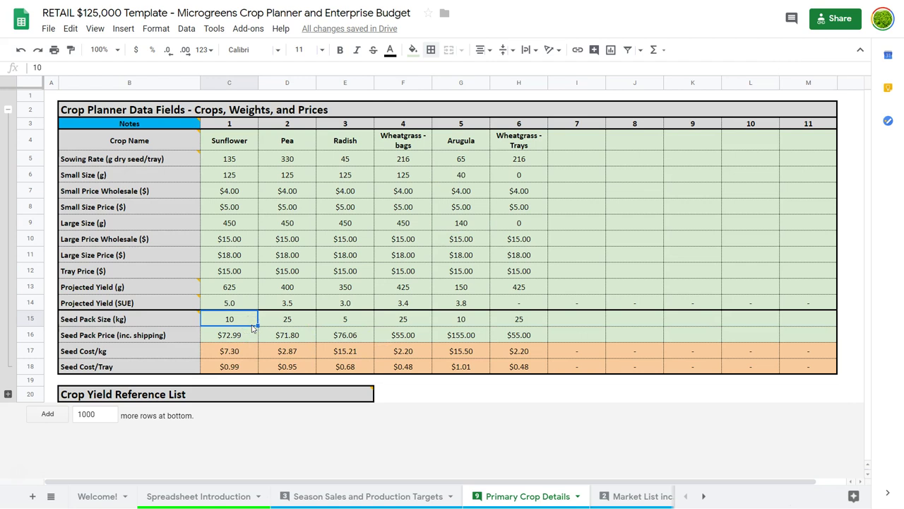
pyautogui.press('Down')
pyautogui.press('Down')
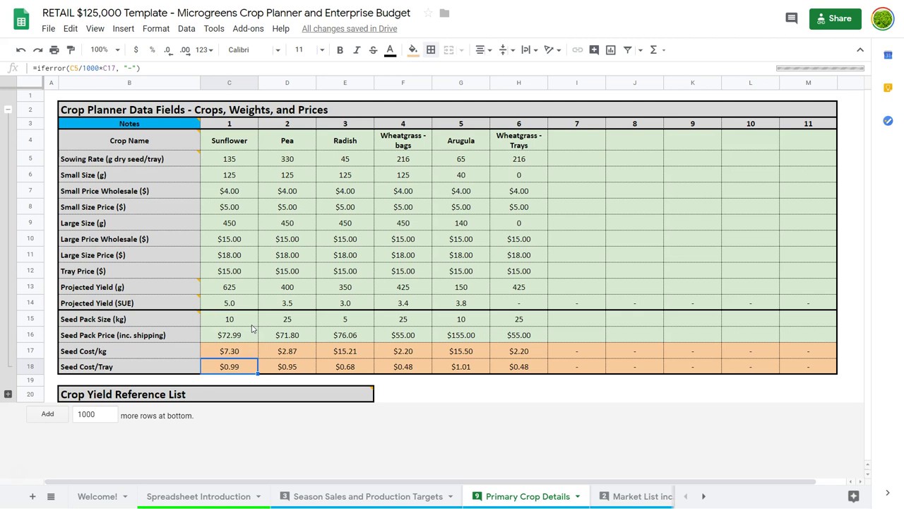
pyautogui.press('Down')
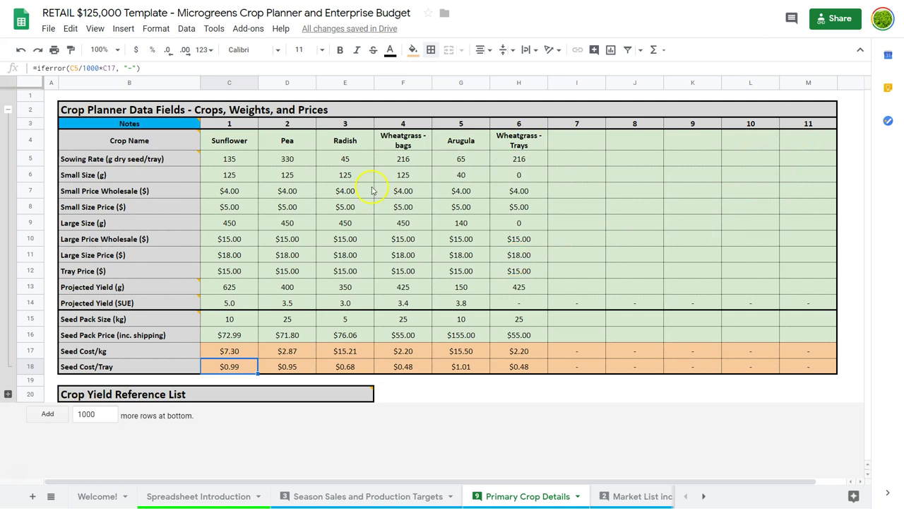
# Open the Market List inc. Contacts and Fees sheet and check each market's Weeks formula.
pyautogui.click(625, 498)
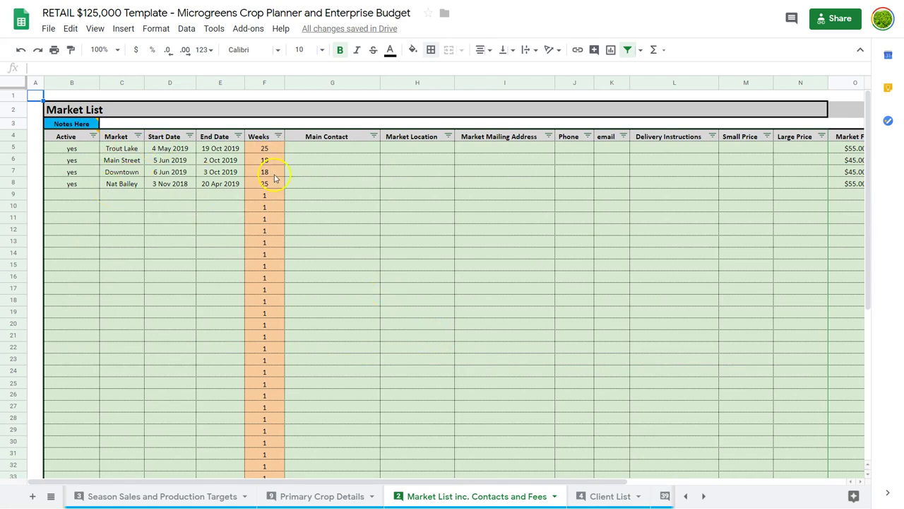
pyautogui.click(272, 150)
pyautogui.press('Down')
pyautogui.press('Down')
pyautogui.press('Down')
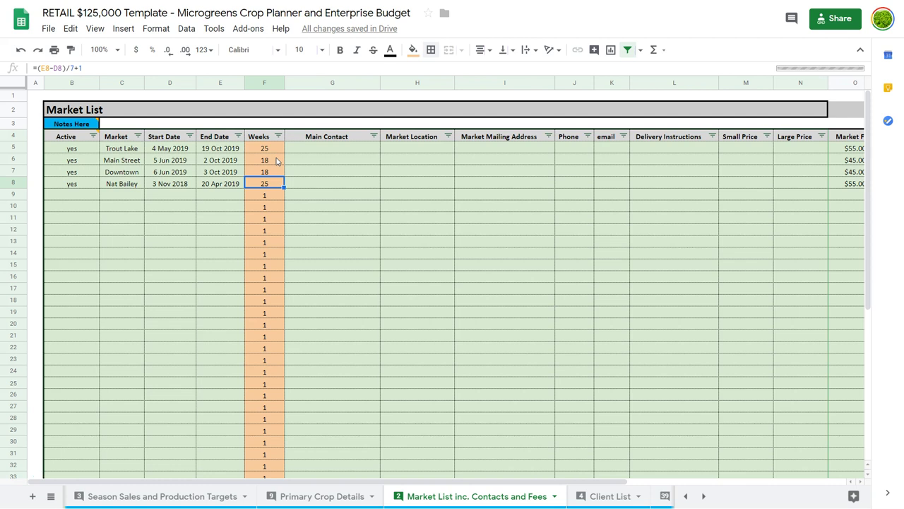
# Select T5:T8 to see the summed Total Fees + km for all four markets.
pyautogui.hscroll(5, 332, 167)
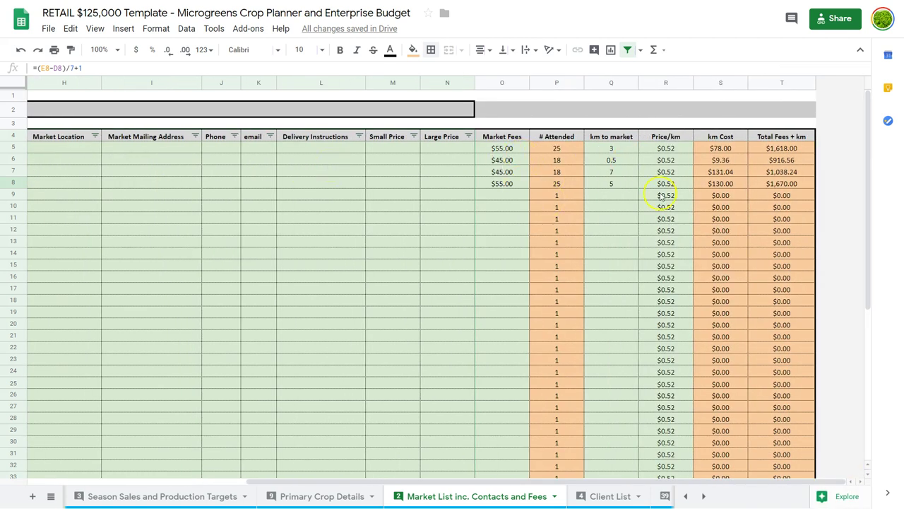
pyautogui.moveTo(806, 148); pyautogui.dragTo(805, 183)
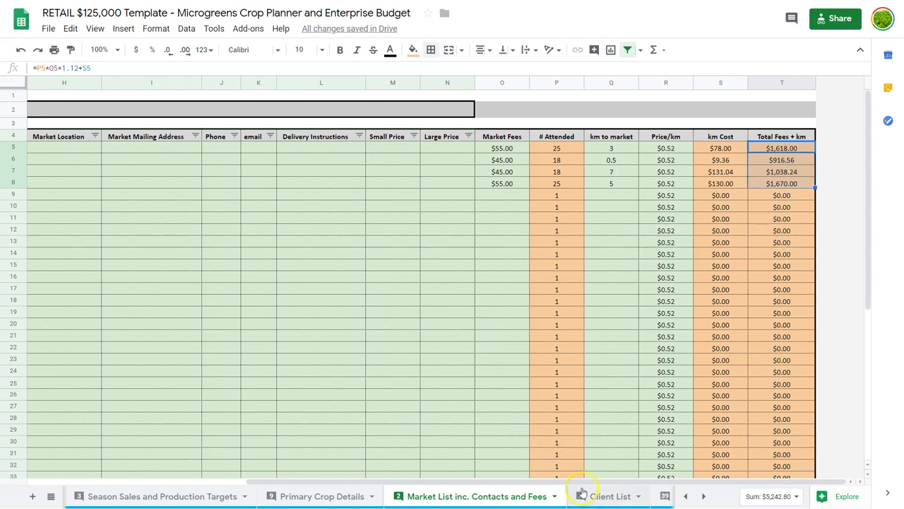
pyautogui.hscroll(-5, 473, 417)
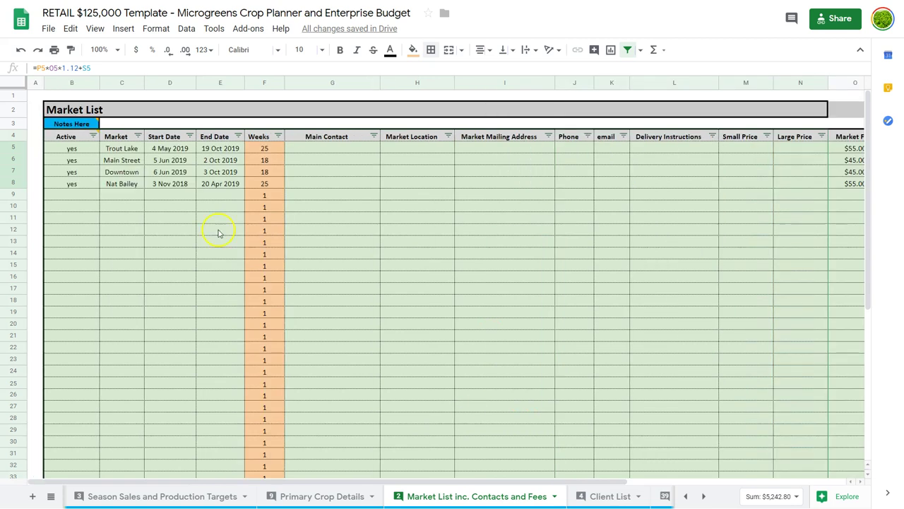
pyautogui.click(119, 149)
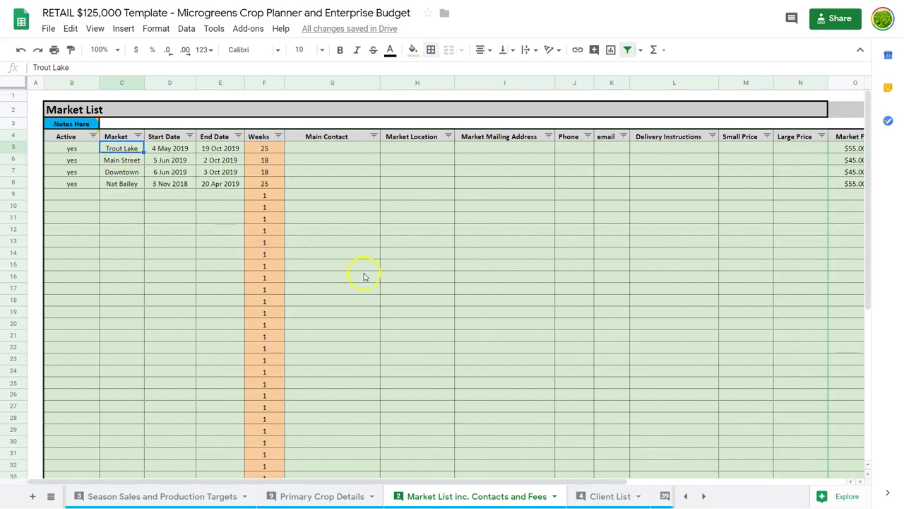
pyautogui.click(597, 494)
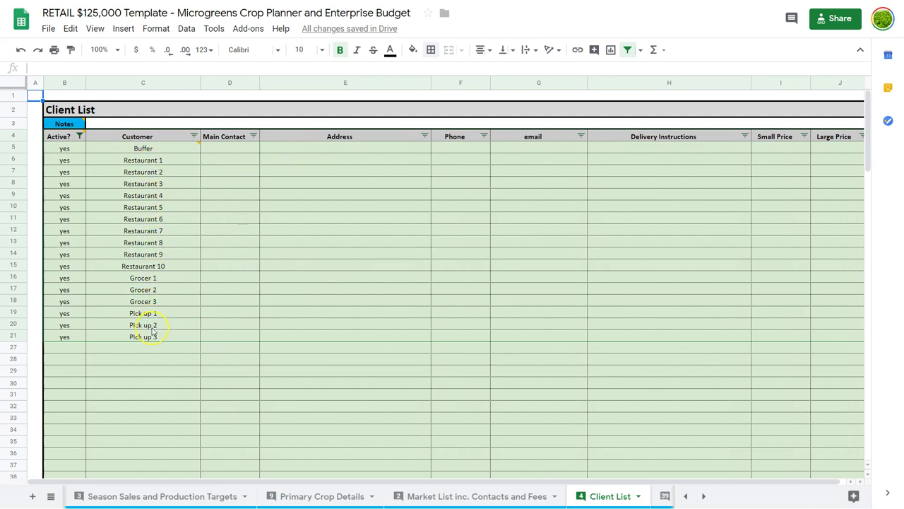
# Confirm the Client List's Active? filter so only active customers remain shown.
pyautogui.moveTo(134, 143)
pyautogui.hscroll(1, 472, 236)
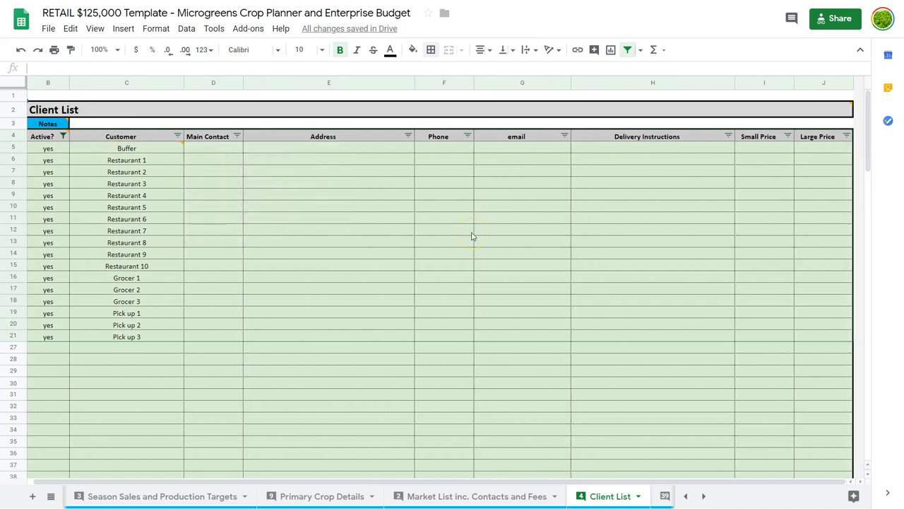
pyautogui.hscroll(-1, 472, 237)
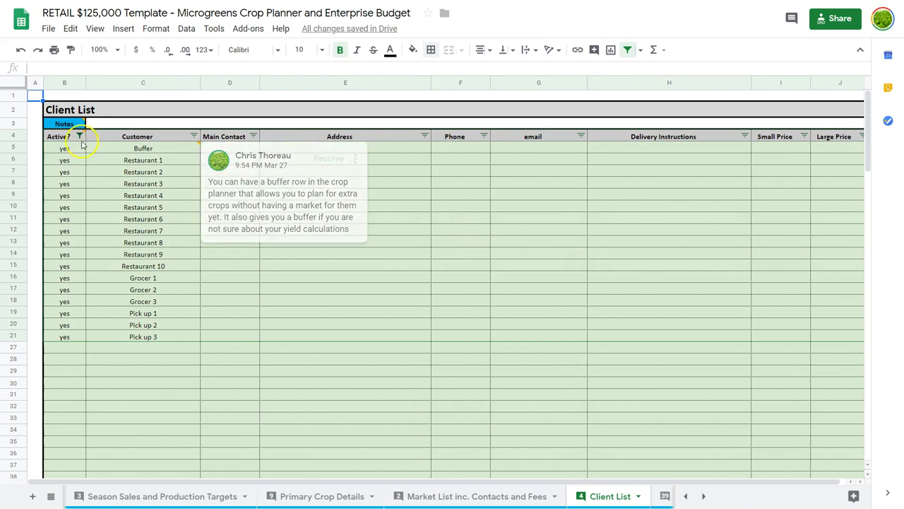
pyautogui.click(79, 136)
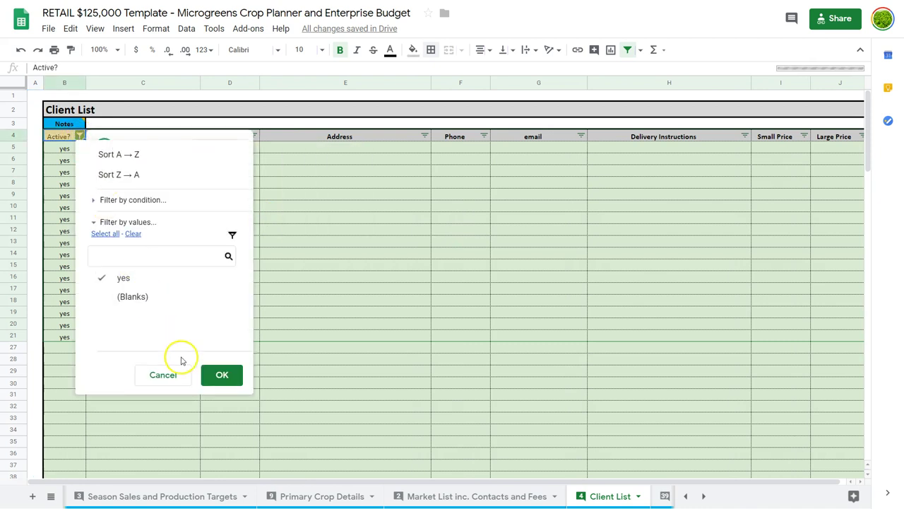
pyautogui.click(206, 376)
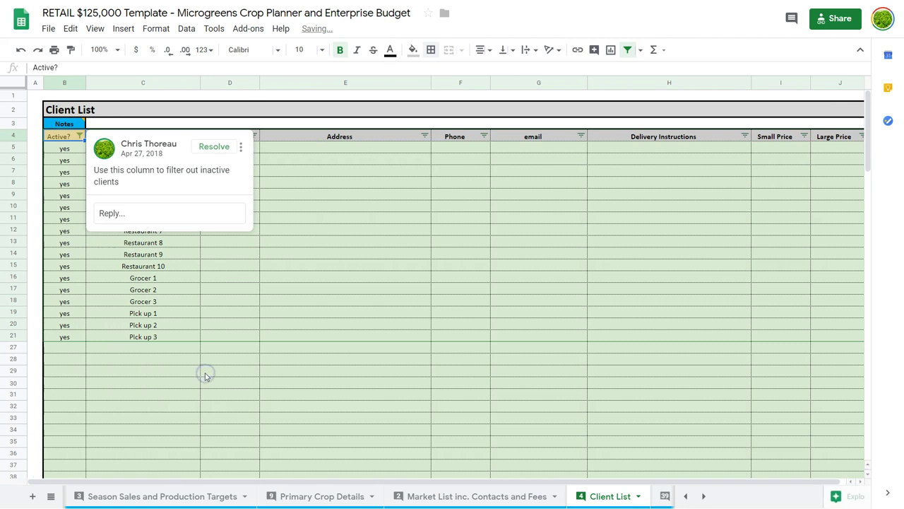
pyautogui.click(167, 293)
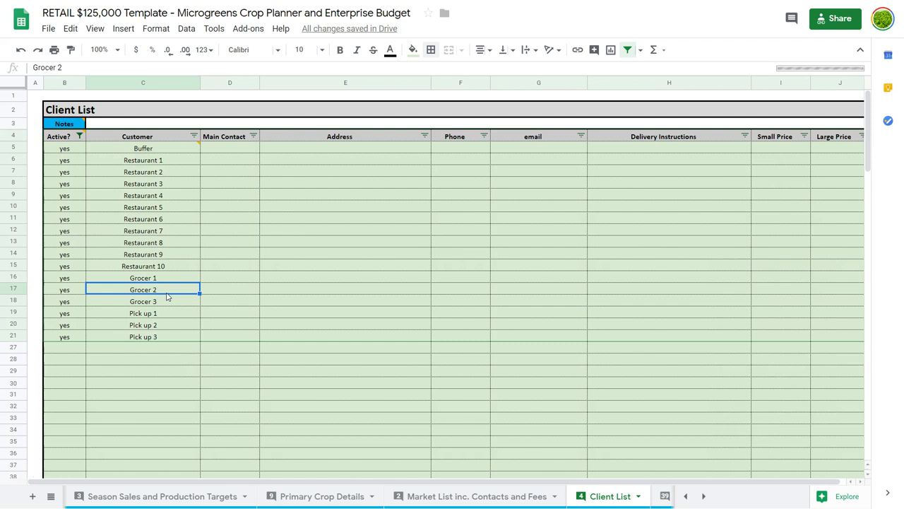
# Read the note on the Active? column and move on to the Crop Planner sheet.
pyautogui.click(80, 138)
pyautogui.scroll(-3, 549, 494)
pyautogui.click(461, 496)
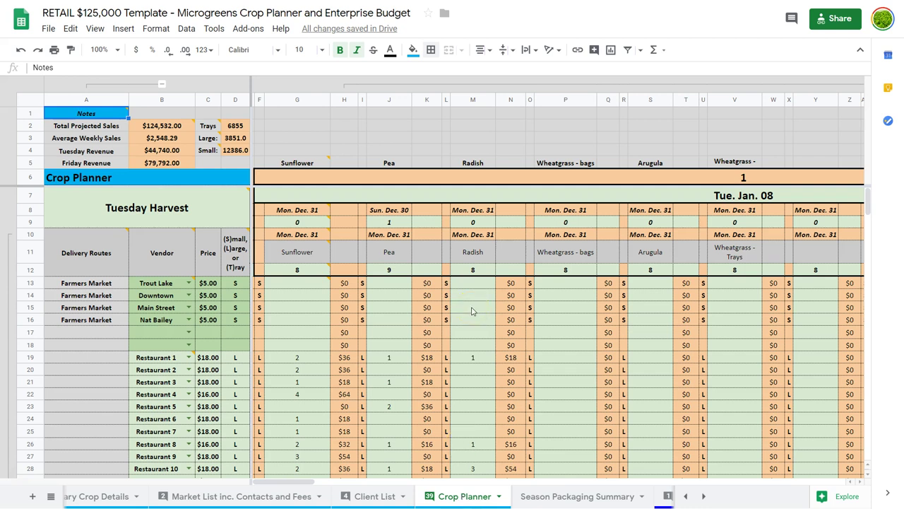
# Collapse the Tuesday and Friday harvest rows, checking the harvest date and week number cells.
pyautogui.click(487, 85)
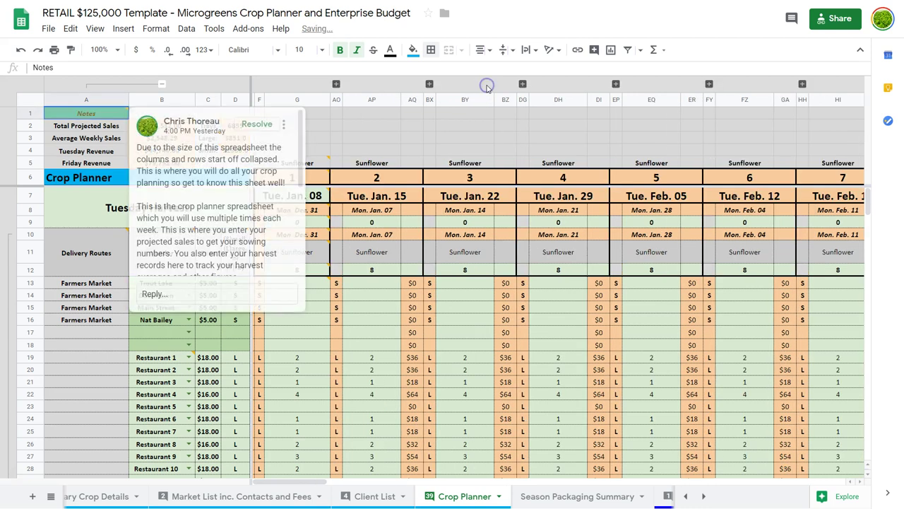
pyautogui.click(7, 300)
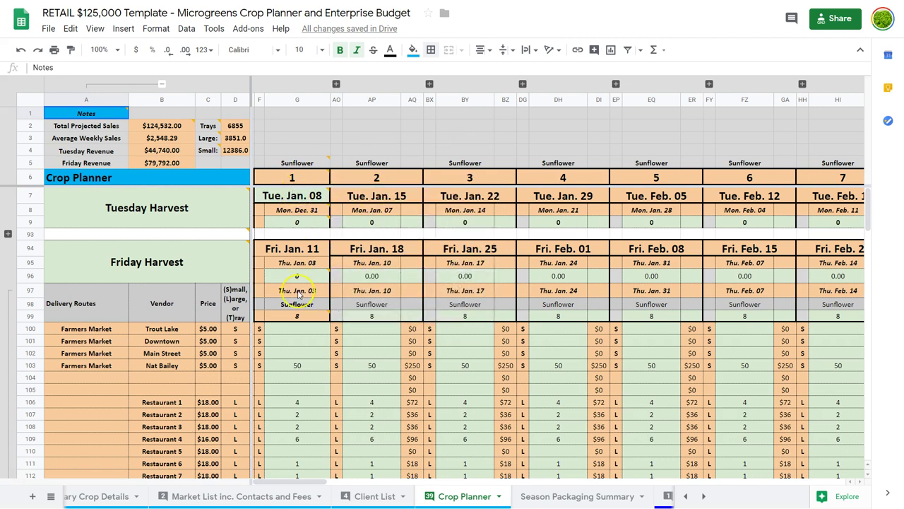
pyautogui.click(303, 189)
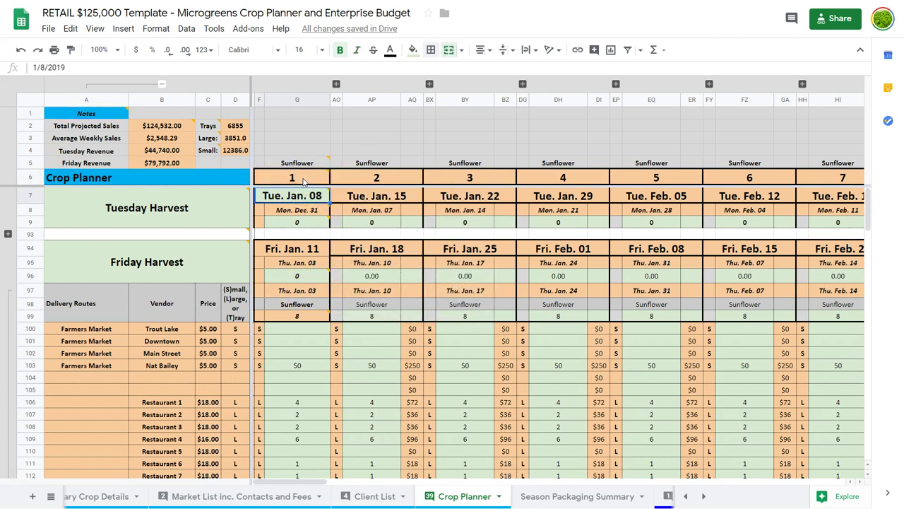
pyautogui.click(303, 182)
pyautogui.press('Right')
pyautogui.press('Right')
pyautogui.press('Right')
pyautogui.press('Right')
pyautogui.press('Right')
pyautogui.press('Right')
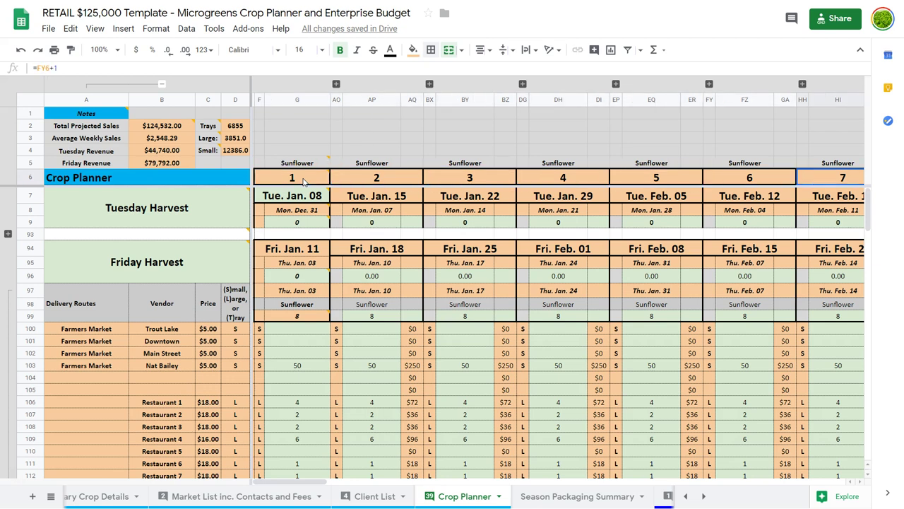
pyautogui.press('Left')
pyautogui.press('Left')
pyautogui.press('Left')
pyautogui.press('Left')
pyautogui.press('Left')
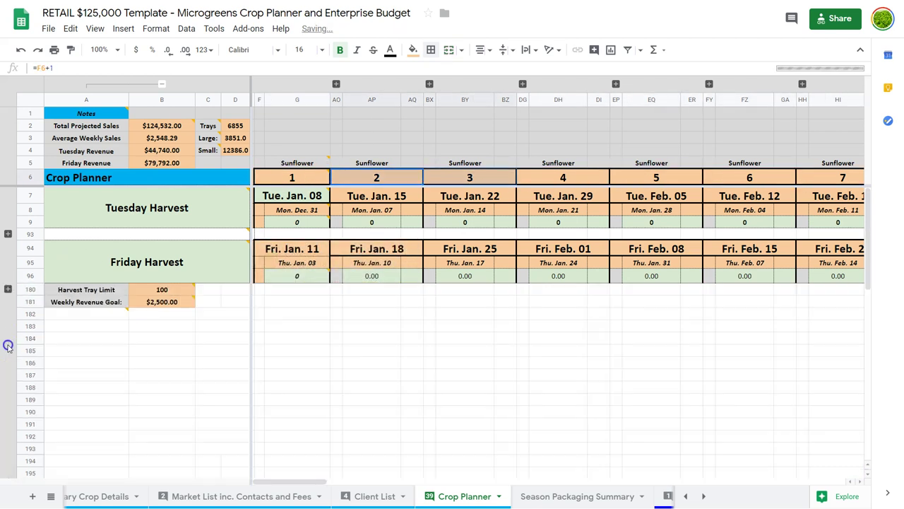
pyautogui.click(8, 346)
pyautogui.hotkey('shift', 'Right')
pyautogui.hotkey('shift', 'Right')
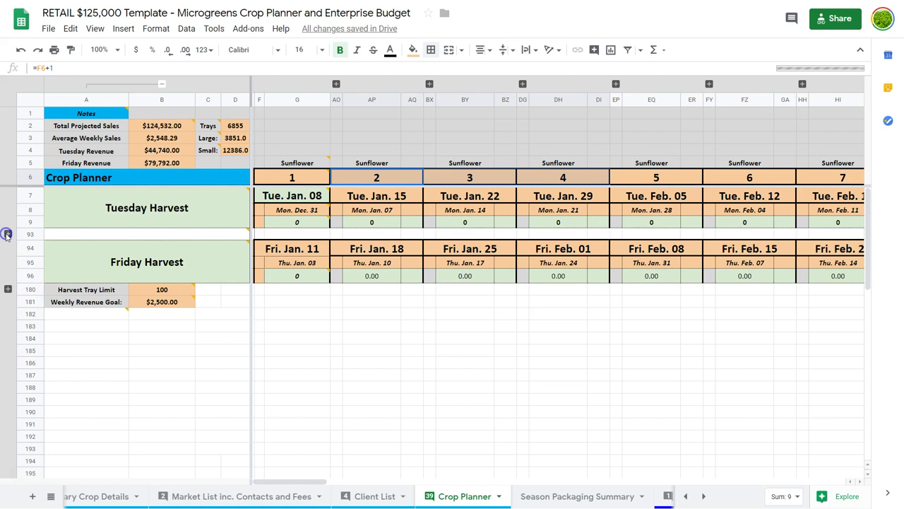
# Restore the hidden Tuesday harvest rows and expand week 1's crop columns H–Z.
pyautogui.click(7, 235)
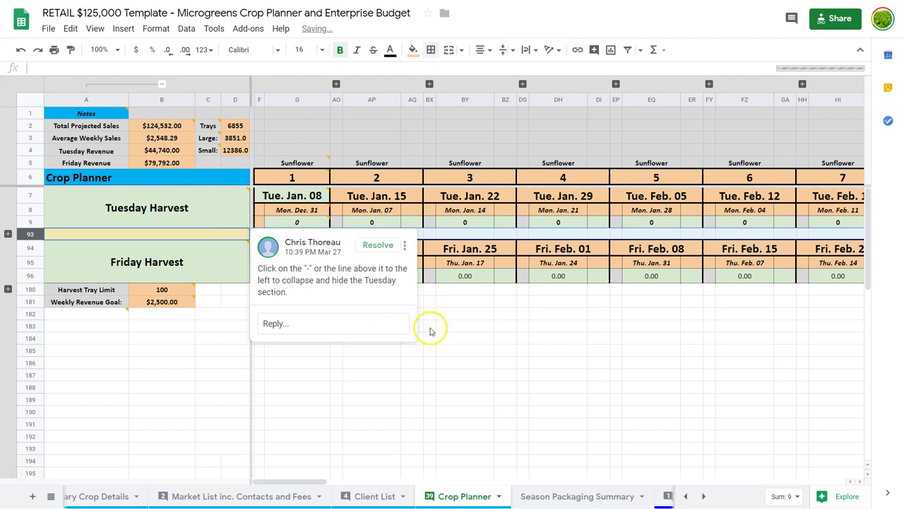
pyautogui.hotkey('ctrl', 'z')
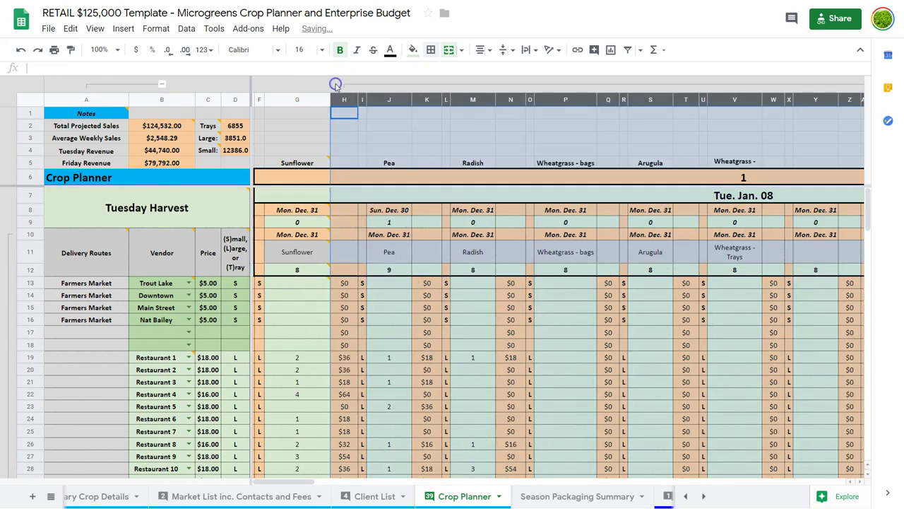
pyautogui.click(336, 84)
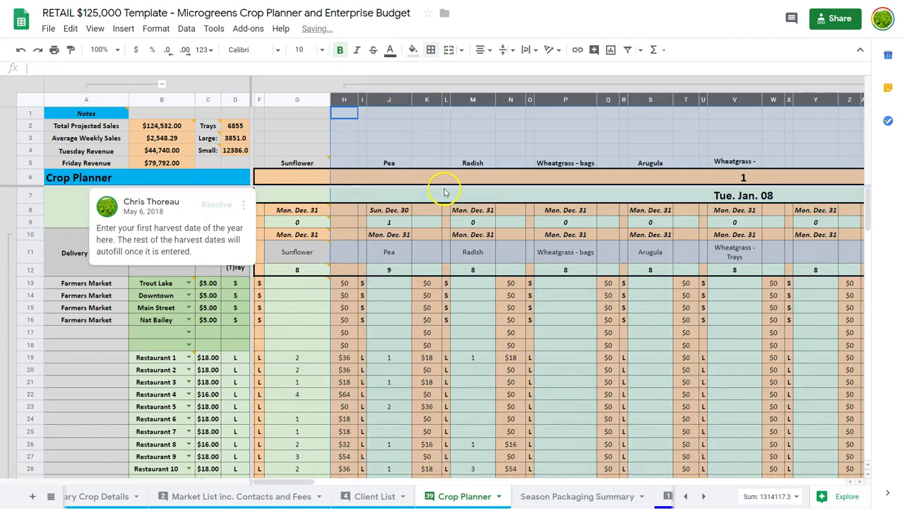
pyautogui.click(430, 173)
pyautogui.click(430, 168)
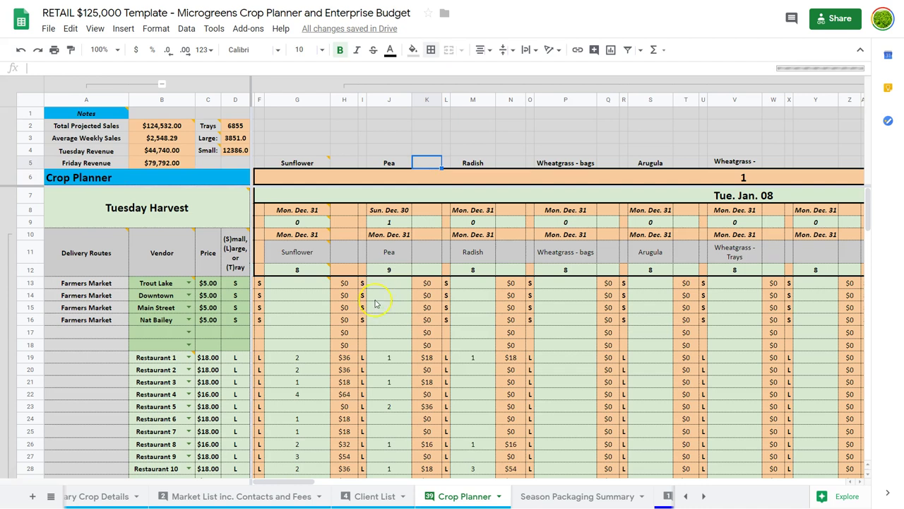
pyautogui.scroll(-1, 378, 305)
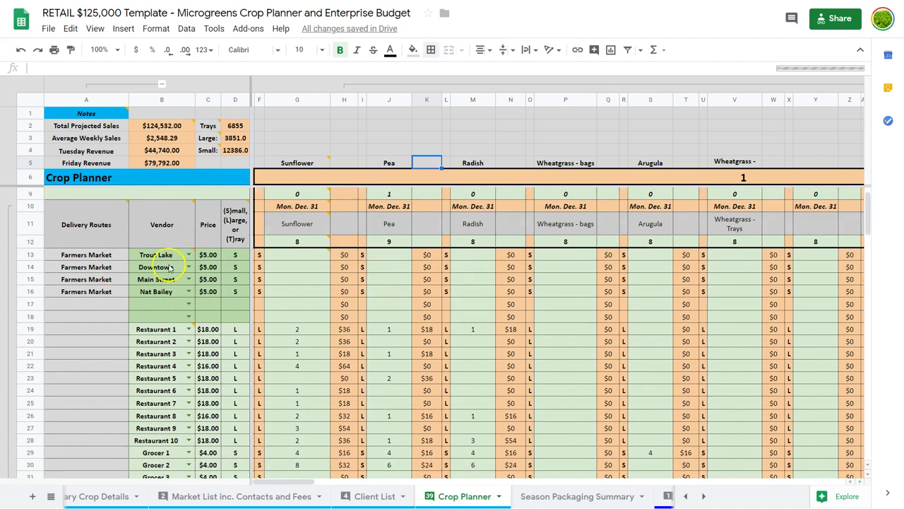
pyautogui.scroll(-2, 159, 353)
pyautogui.click(162, 270)
pyautogui.scroll(-2, 163, 272)
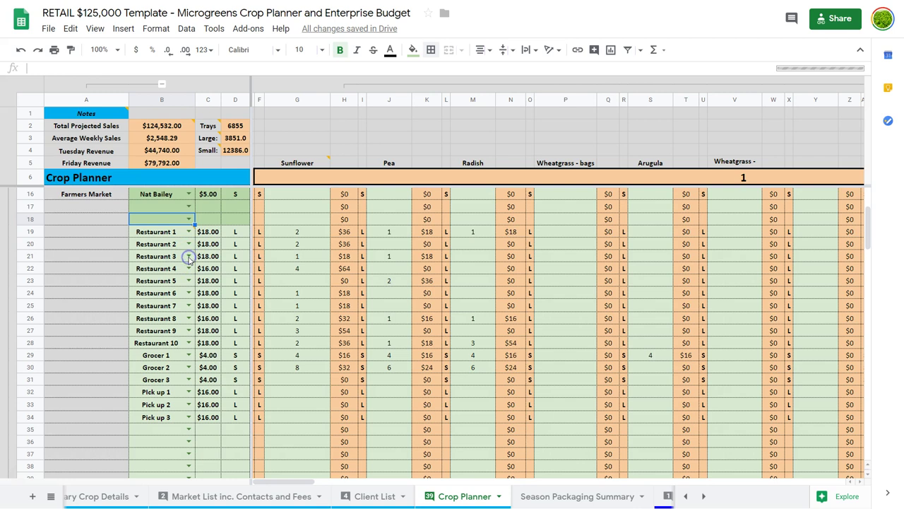
pyautogui.scroll(1, 189, 260)
pyautogui.click(189, 258)
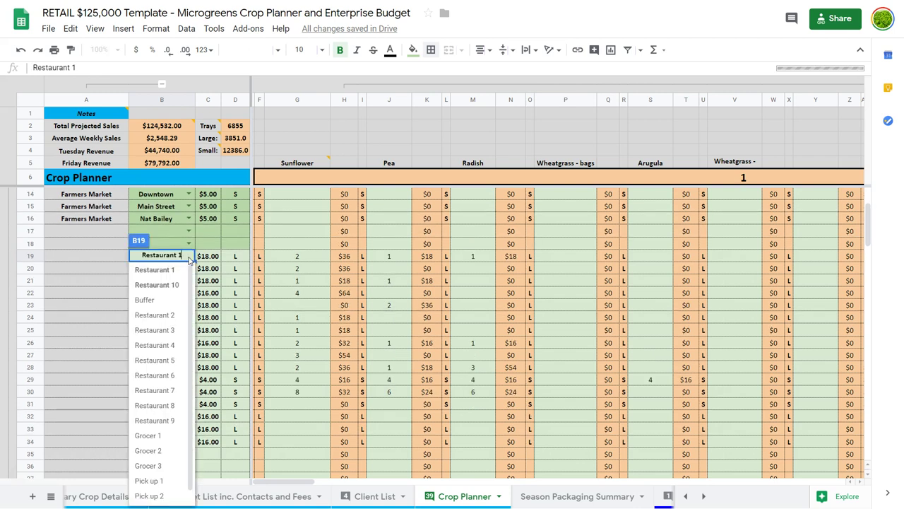
pyautogui.click(188, 244)
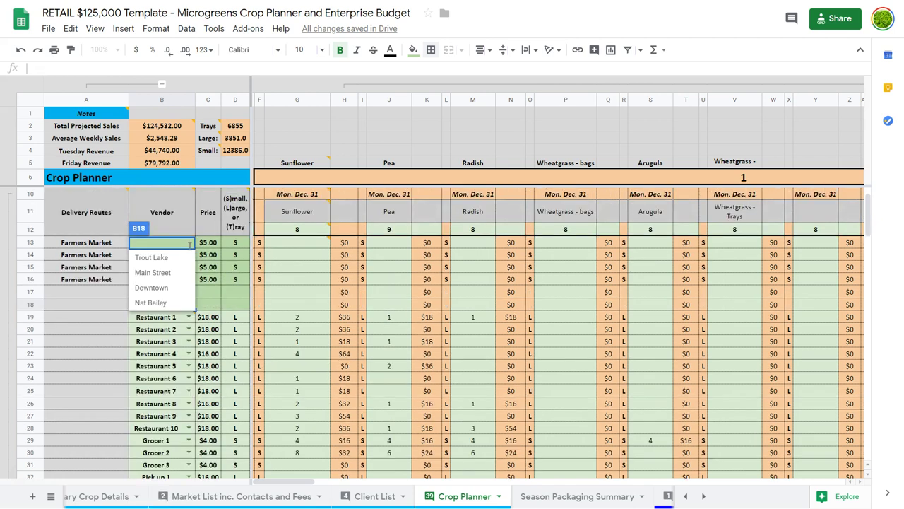
pyautogui.click(201, 303)
pyautogui.moveTo(172, 243)
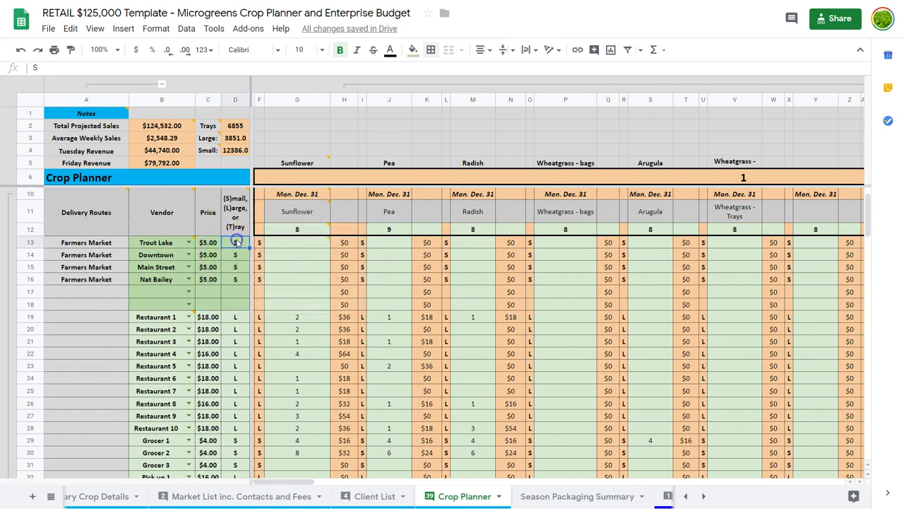
pyautogui.click(236, 242)
pyautogui.press('Down')
pyautogui.press('Down')
pyautogui.press('Down')
pyautogui.press('Down')
pyautogui.press('Down')
pyautogui.press('Down')
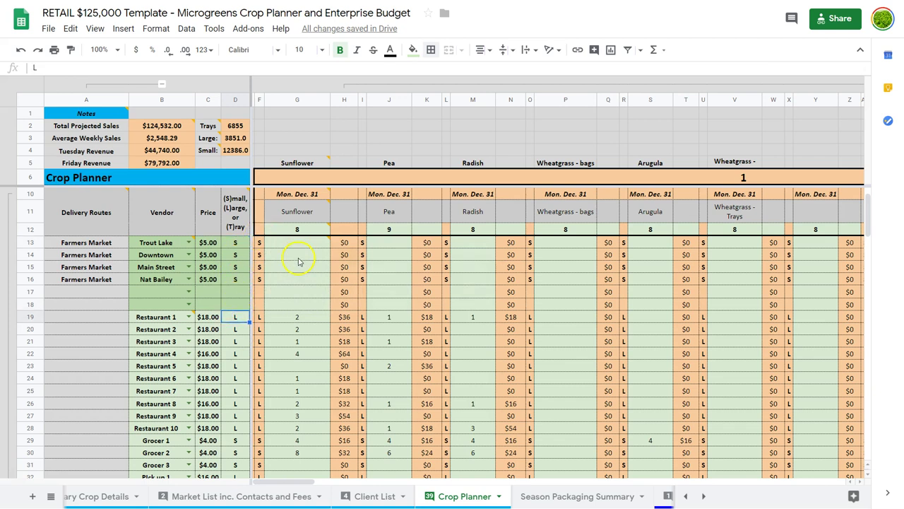
pyautogui.scroll(1, 297, 262)
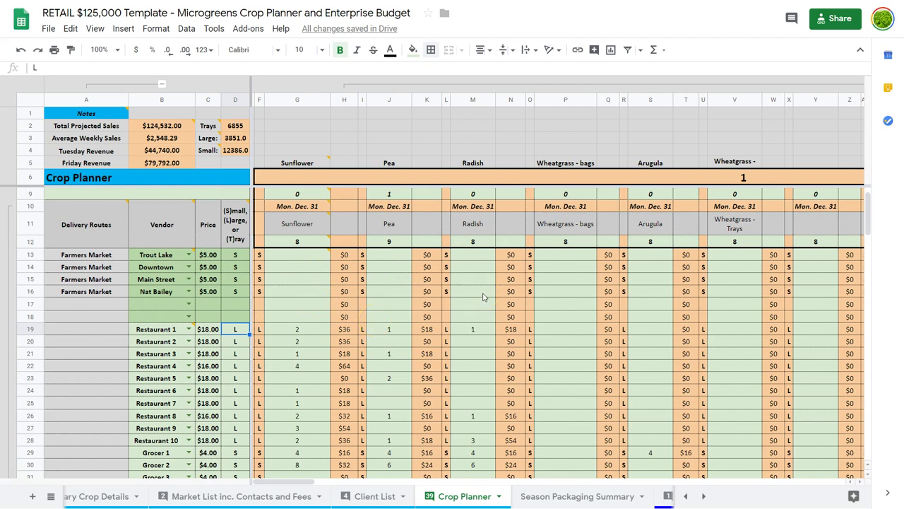
pyautogui.scroll(-2, 484, 296)
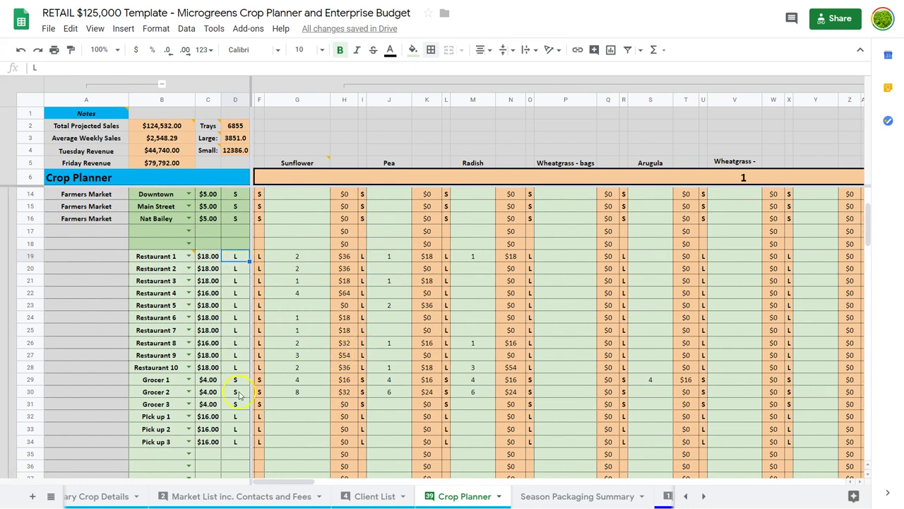
pyautogui.click(314, 264)
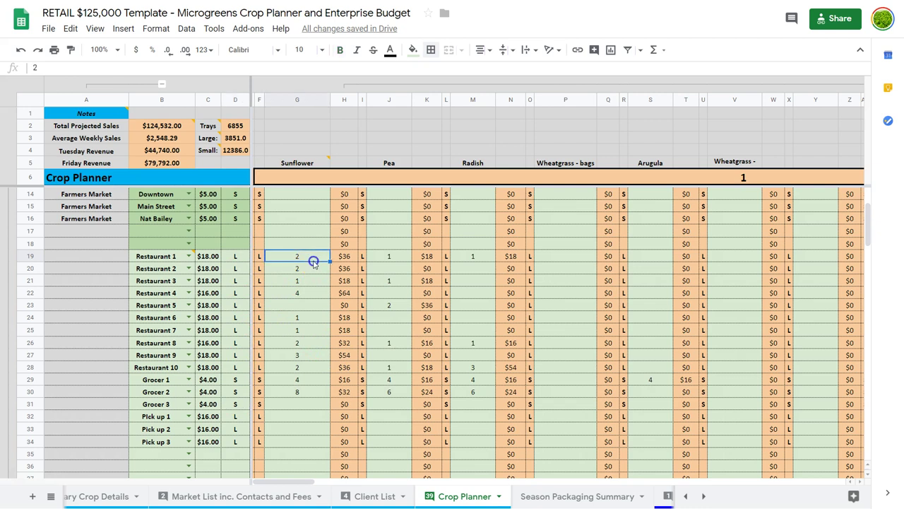
pyautogui.press('Right')
pyautogui.press('Right')
pyautogui.press('Right')
pyautogui.press('Right')
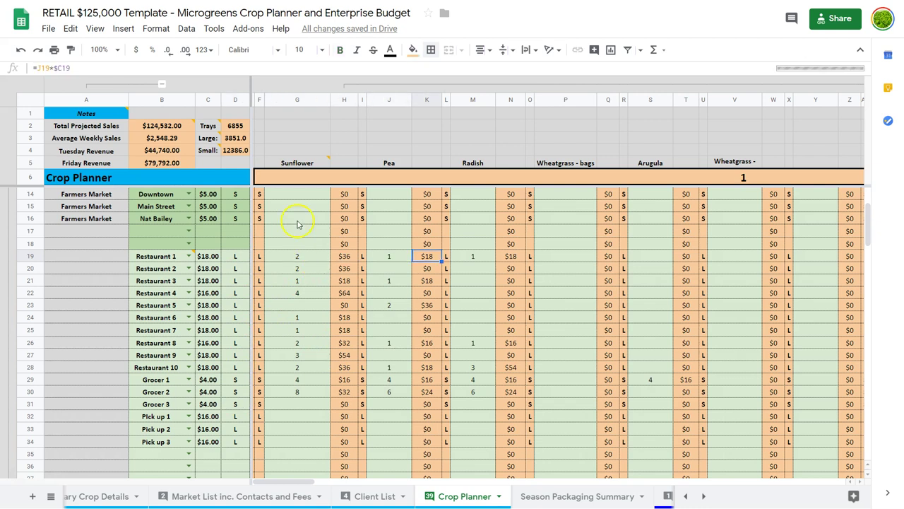
pyautogui.click(297, 258)
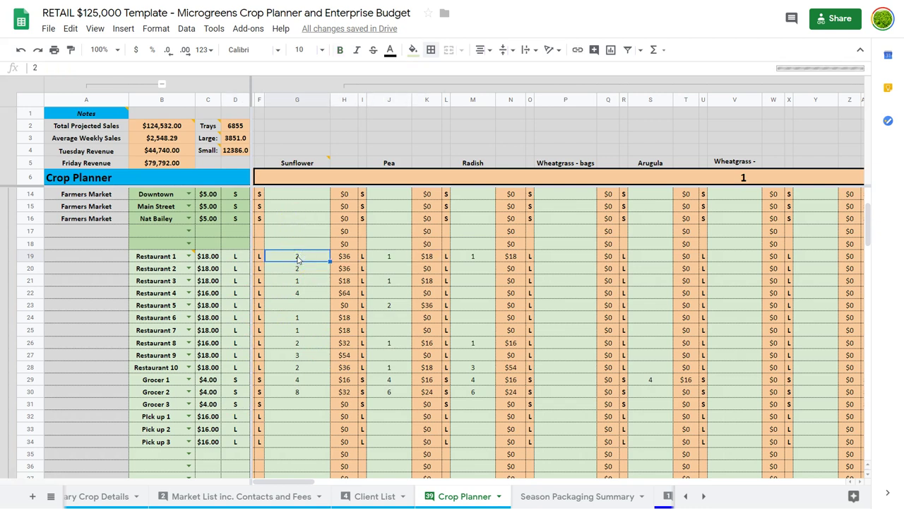
pyautogui.press('Down')
pyautogui.click(299, 293)
pyautogui.click(299, 380)
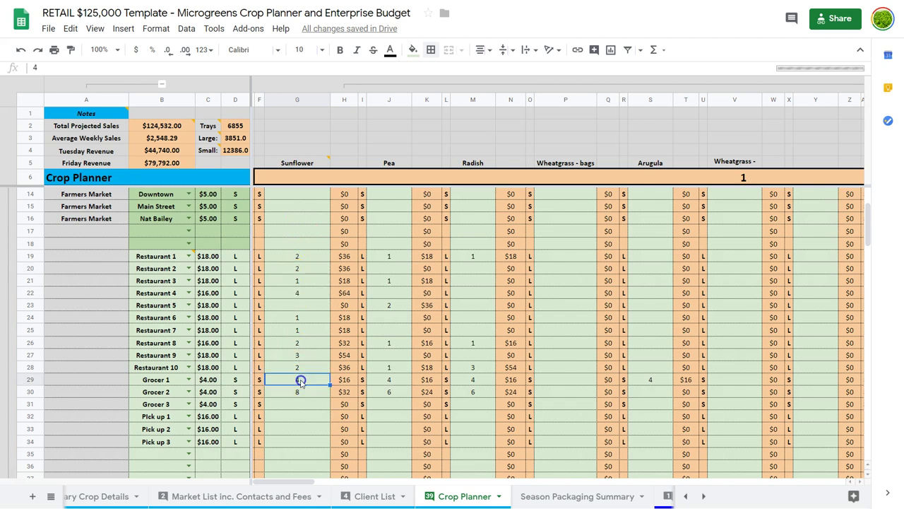
pyautogui.press('Down')
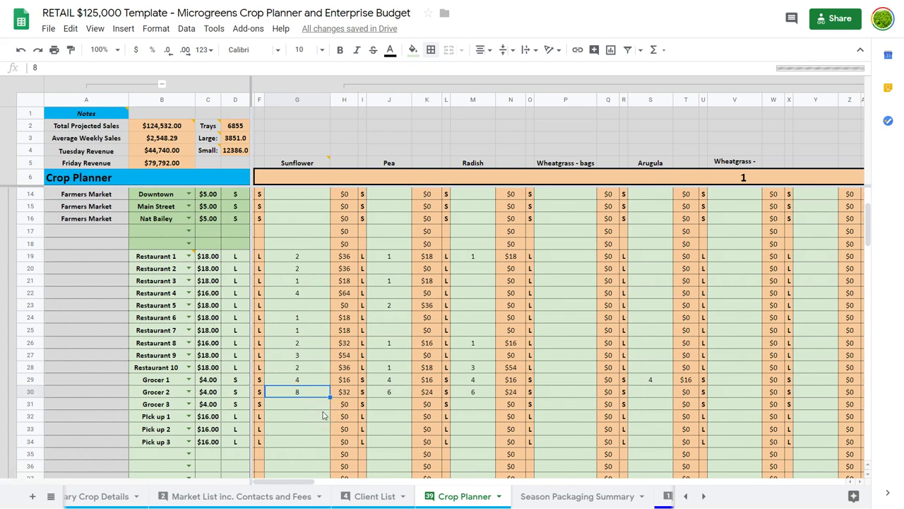
pyautogui.hscroll(15, 323, 415)
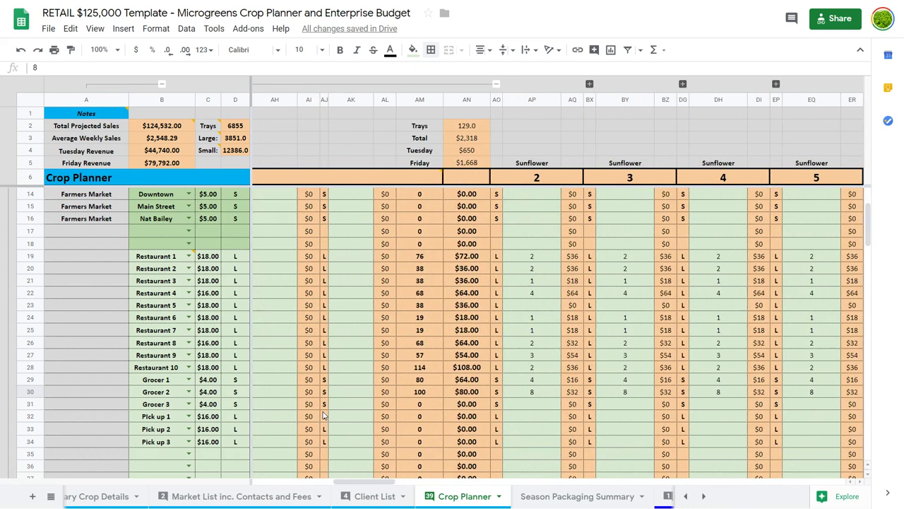
pyautogui.hscroll(5, 322, 415)
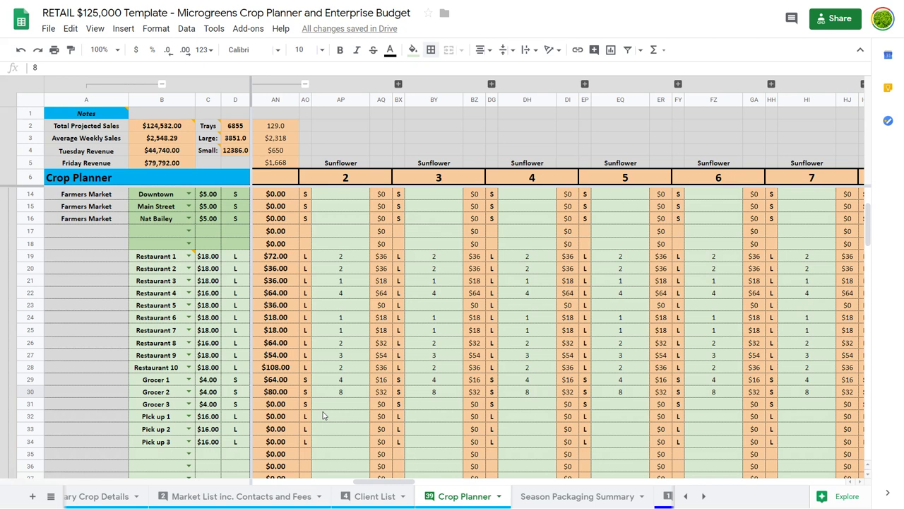
pyautogui.hscroll(-20, 323, 416)
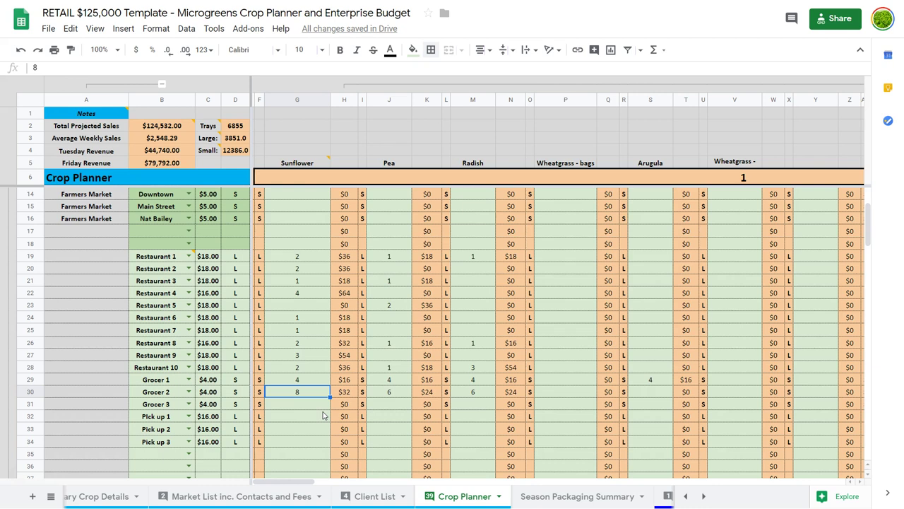
pyautogui.scroll(-1, 323, 415)
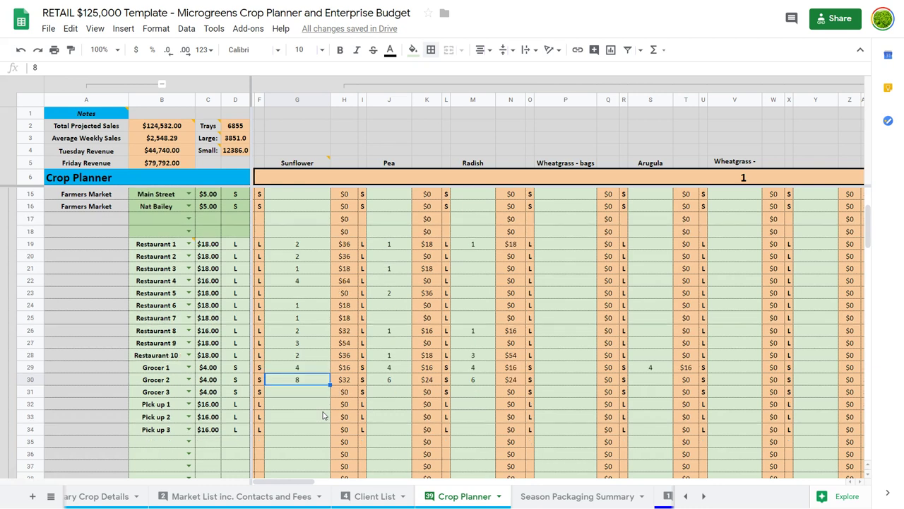
pyautogui.scroll(-13, 323, 415)
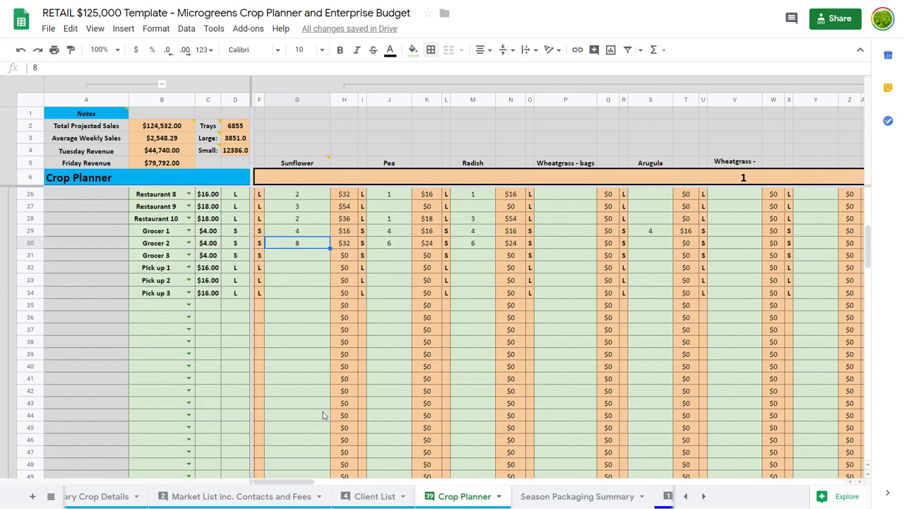
pyautogui.scroll(-4, 323, 415)
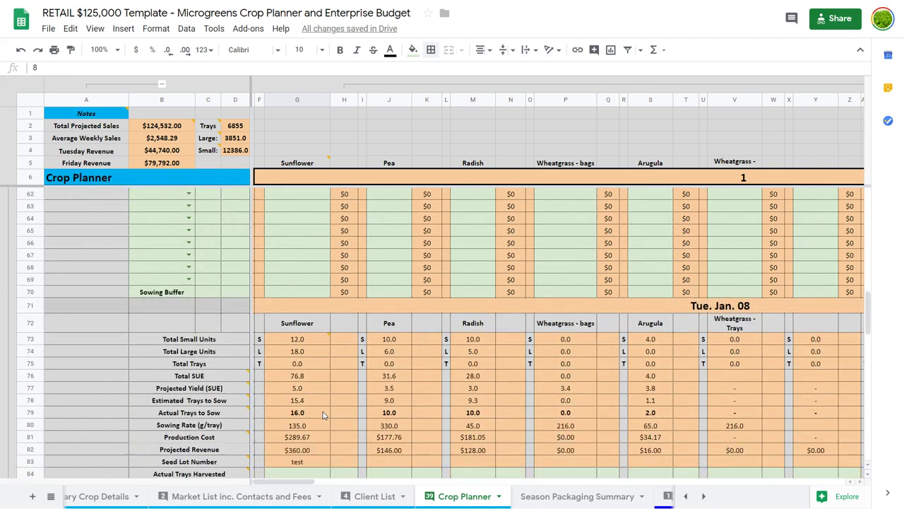
pyautogui.scroll(-1, 323, 415)
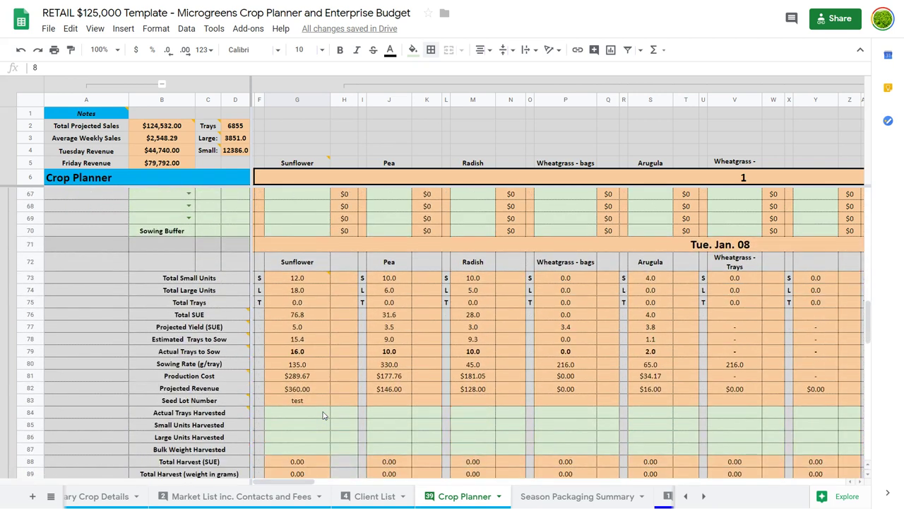
pyautogui.click(318, 281)
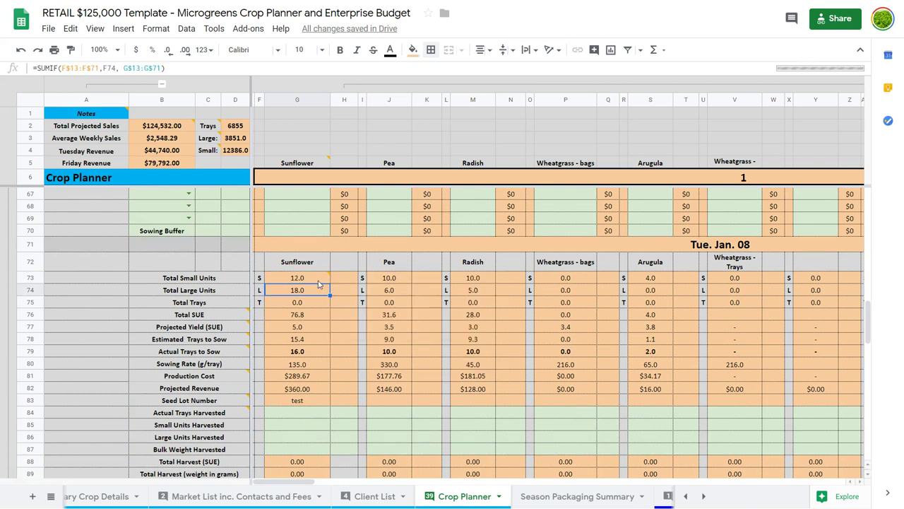
pyautogui.click(312, 302)
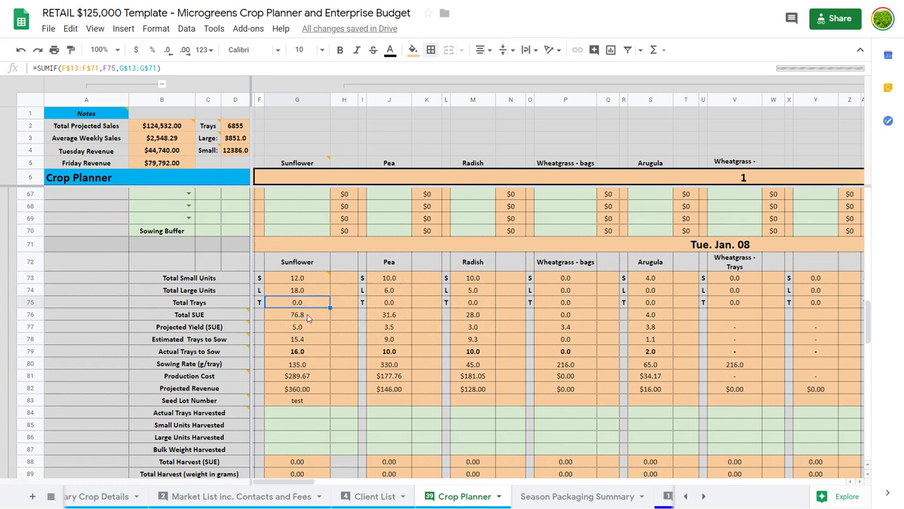
pyautogui.click(304, 315)
pyautogui.click(305, 327)
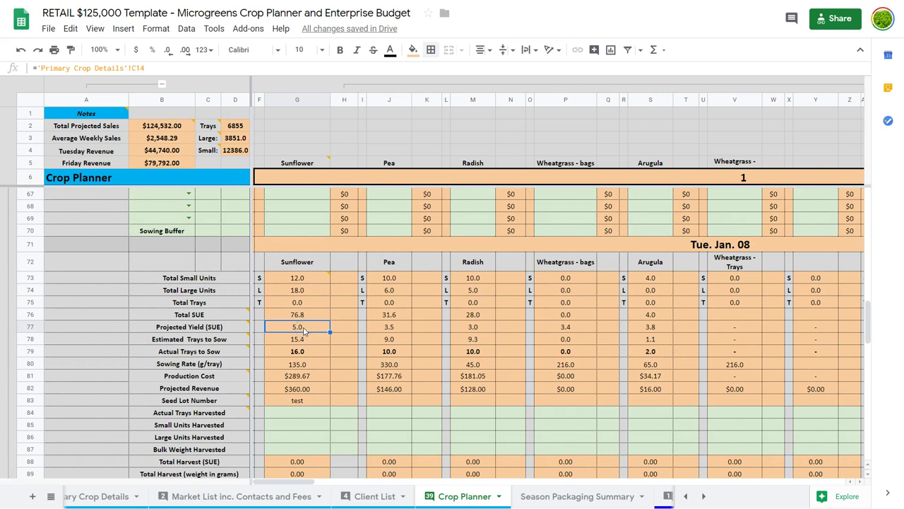
pyautogui.click(300, 338)
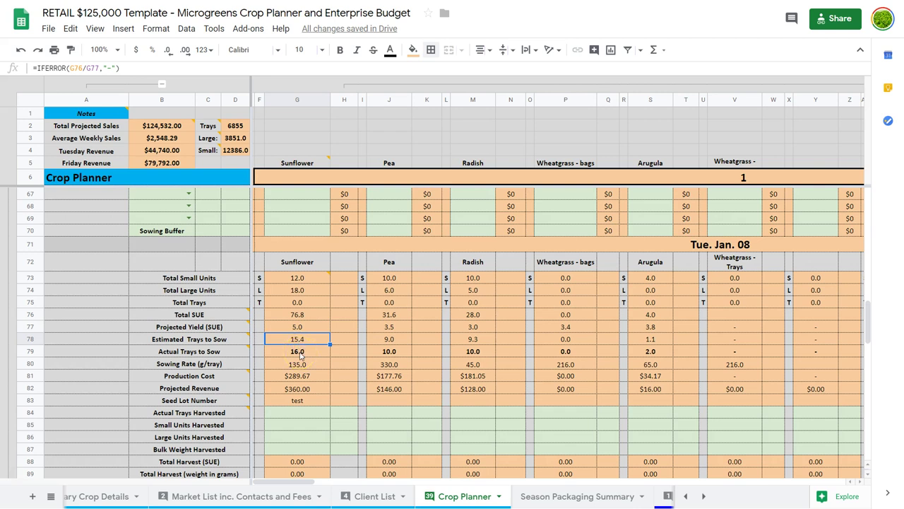
pyautogui.click(300, 352)
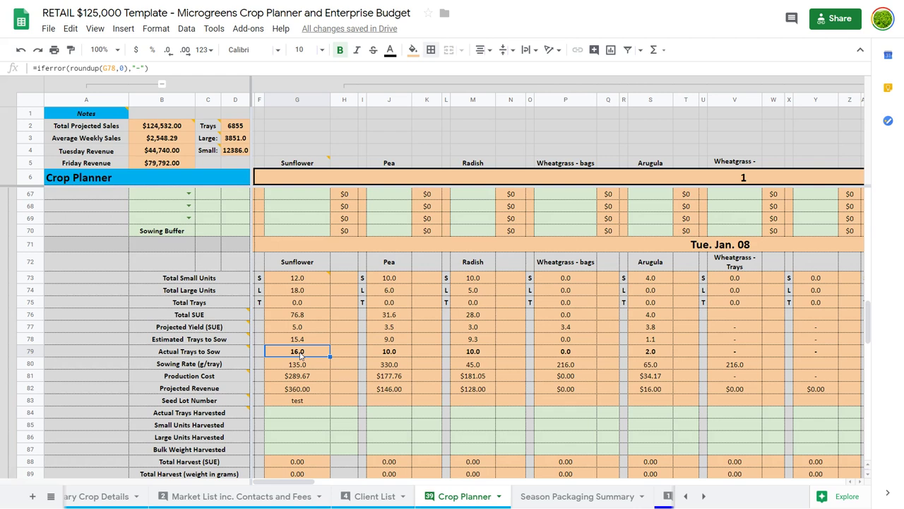
# Set Sunflower's Sowing Buffer to 2 with unit size L.
pyautogui.click(301, 232)
pyautogui.write('2')
pyautogui.press('Return')
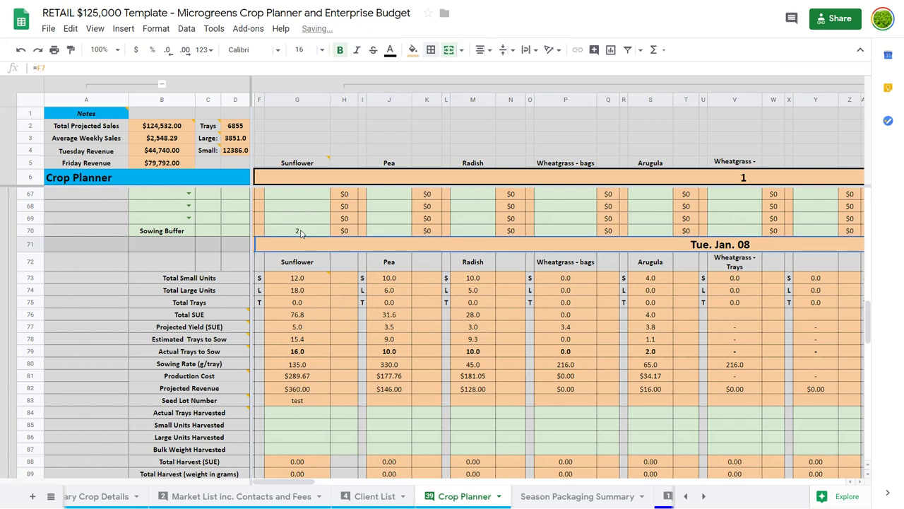
pyautogui.click(234, 234)
pyautogui.write('L')
pyautogui.press('Return')
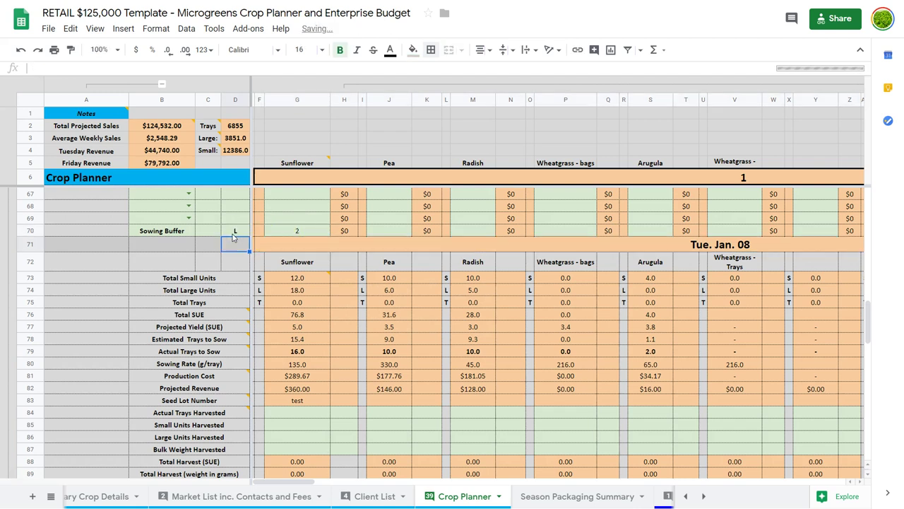
# Review Sunflower's recalculated Total SUE, Actual Trays to Sow (17) and Projected Revenue formulas.
pyautogui.click(308, 311)
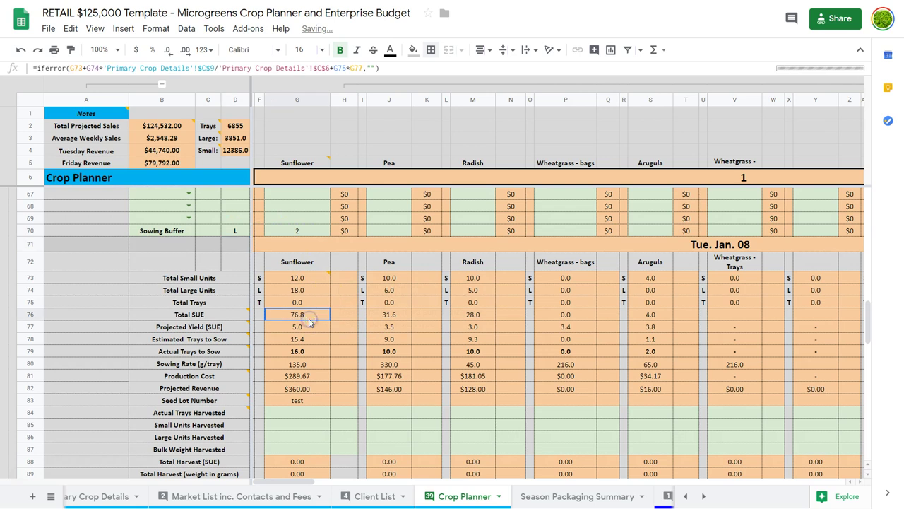
pyautogui.click(317, 355)
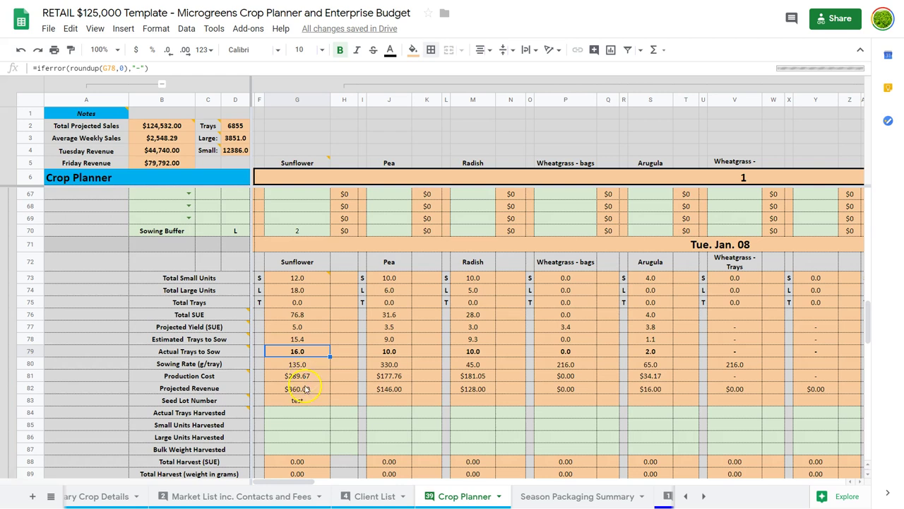
pyautogui.click(306, 388)
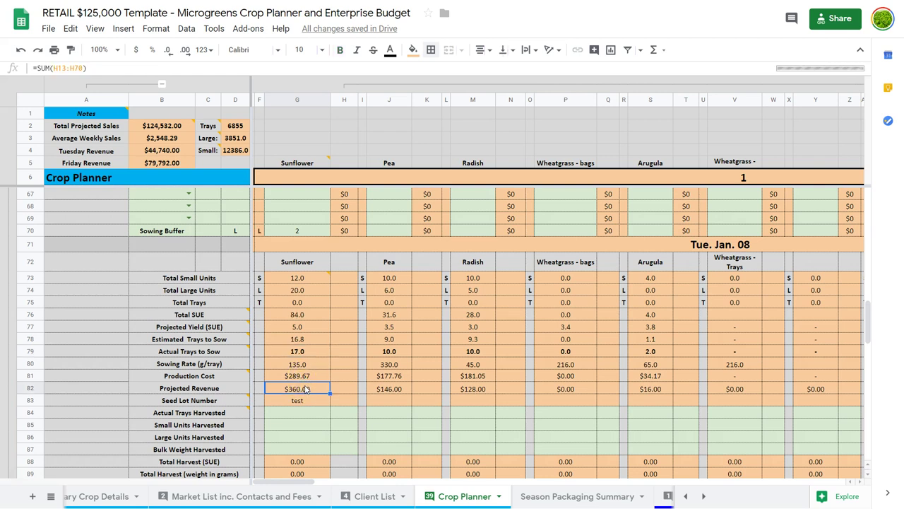
pyautogui.click(303, 351)
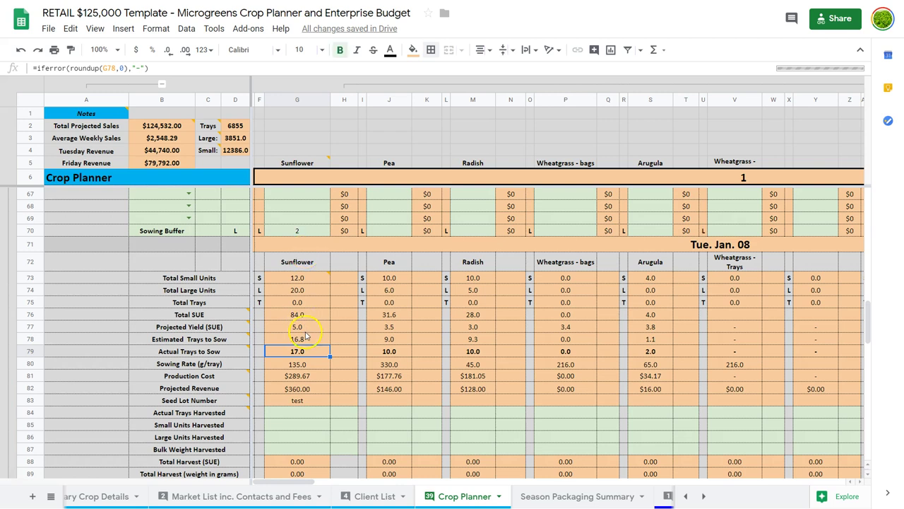
pyautogui.scroll(-1, 303, 330)
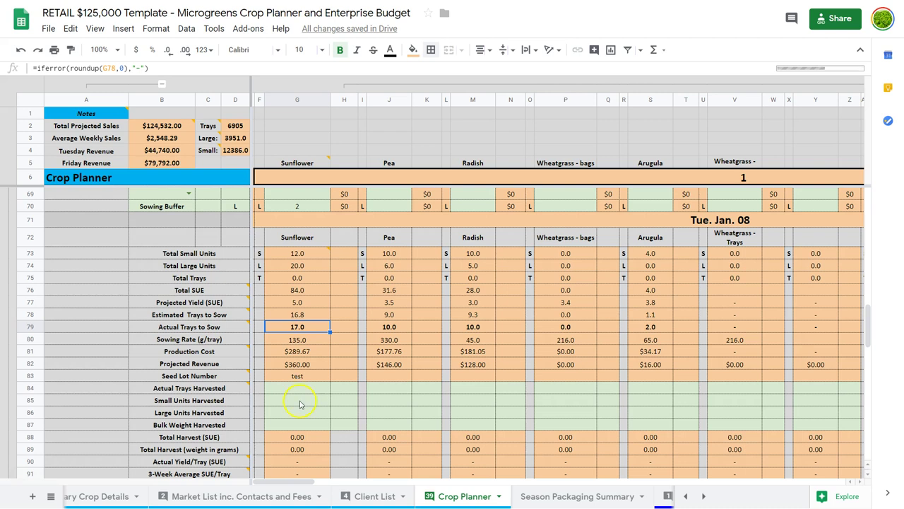
pyautogui.click(299, 403)
pyautogui.scroll(-2, 299, 403)
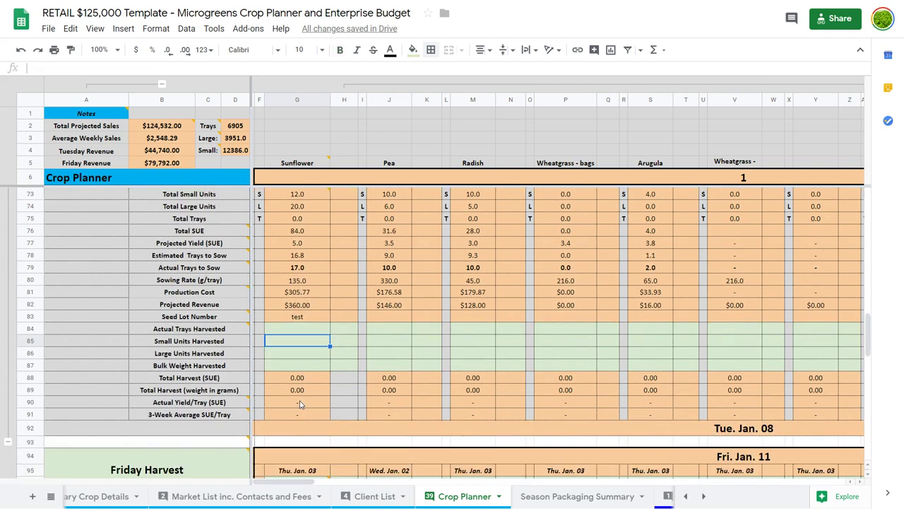
pyautogui.moveTo(316, 327); pyautogui.dragTo(315, 366)
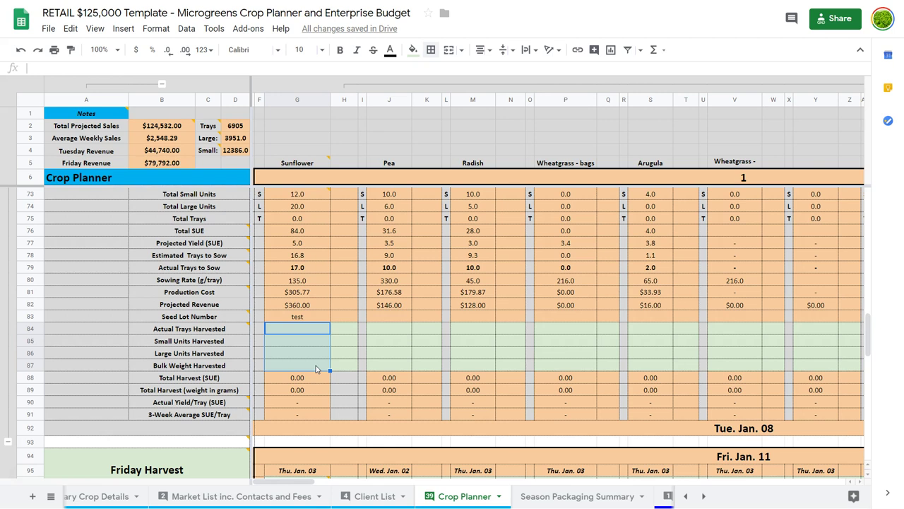
pyautogui.click(316, 365)
pyautogui.scroll(-1, 316, 365)
pyautogui.scroll(-5, 316, 365)
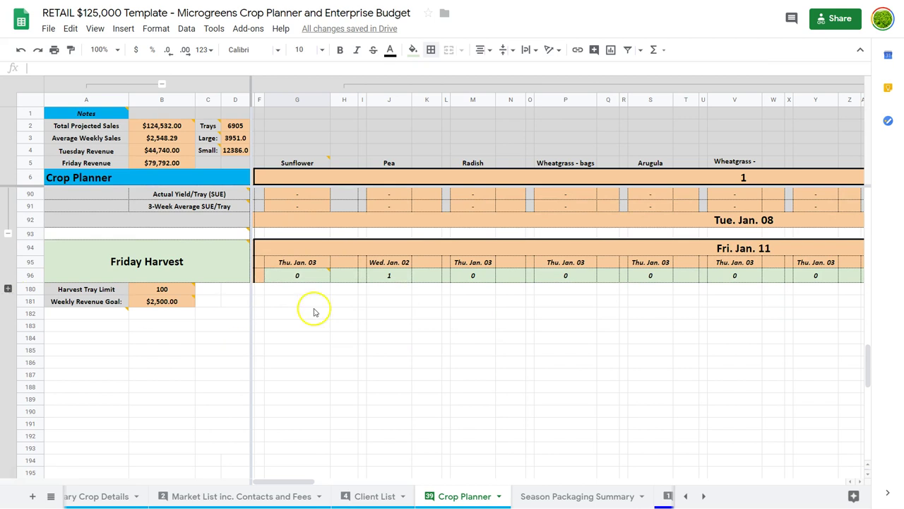
# Collapse the first week's column group in the Tuesday Harvest table.
pyautogui.scroll(20, 506, 330)
pyautogui.hscroll(10, 506, 330)
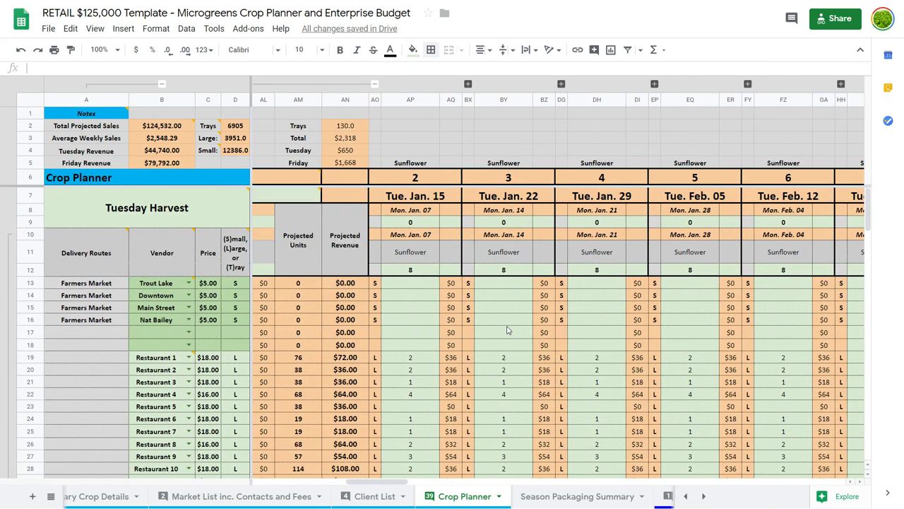
pyautogui.hscroll(-3, 506, 329)
pyautogui.hscroll(-10, 506, 330)
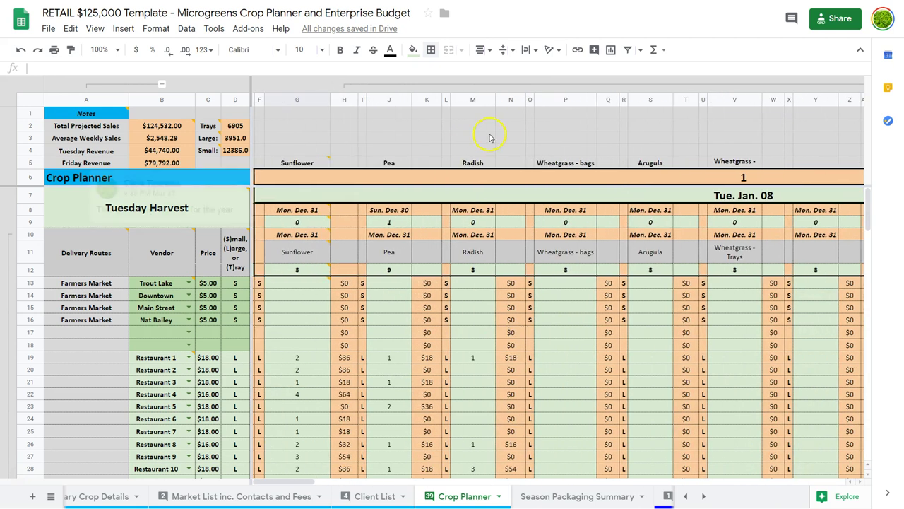
pyautogui.click(465, 86)
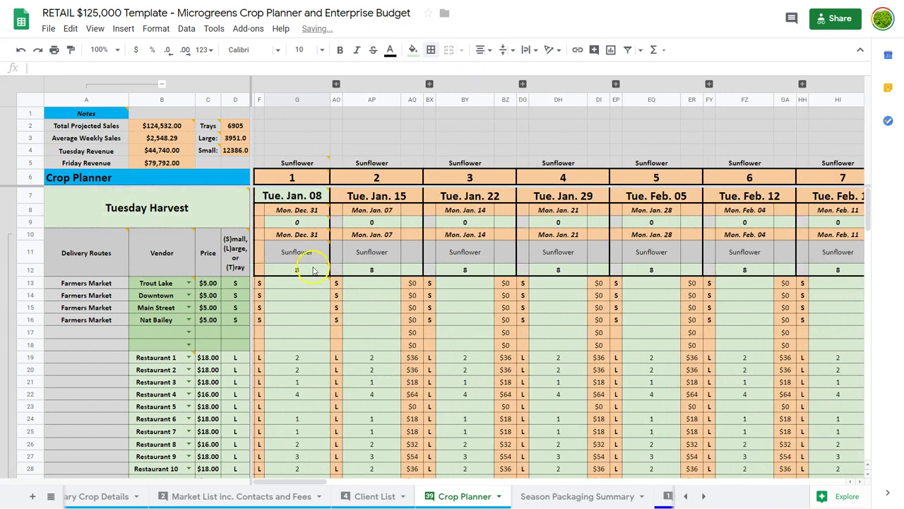
# Read the comment on the Notes cell, then dismiss it.
pyautogui.moveTo(296, 250)
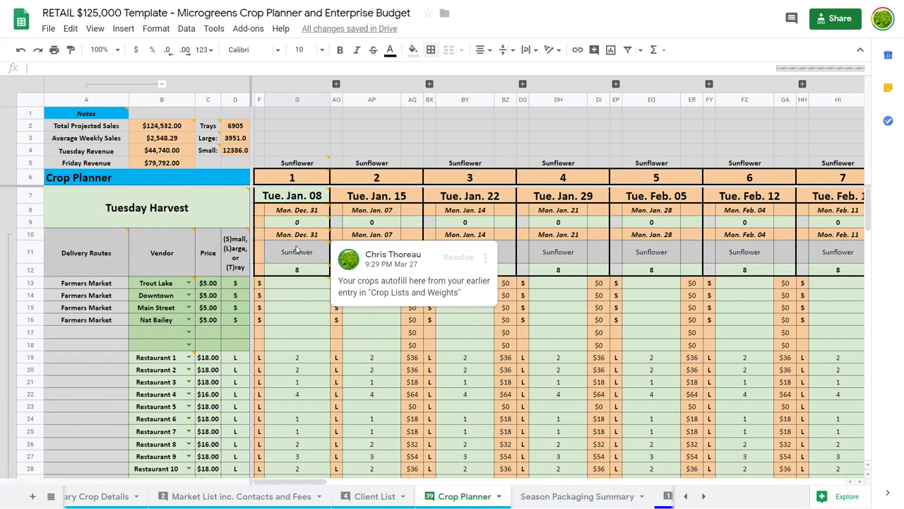
pyautogui.moveTo(305, 277)
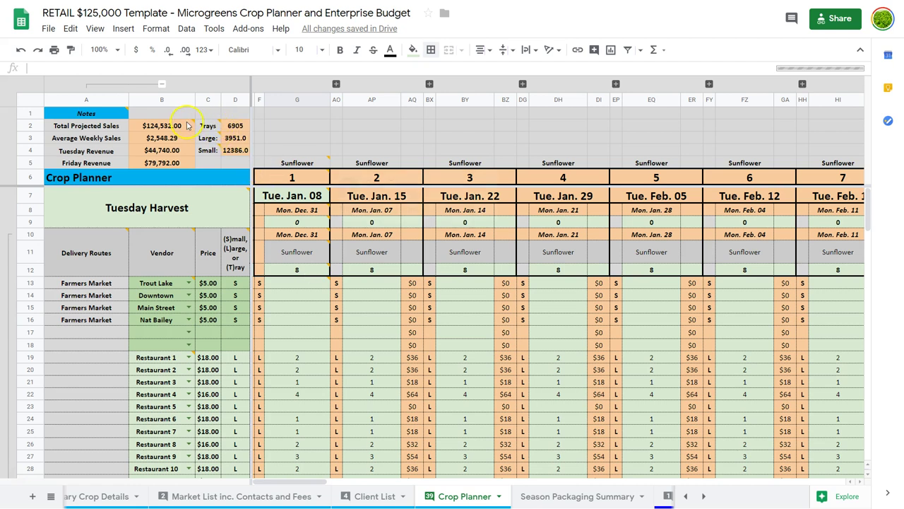
pyautogui.click(137, 112)
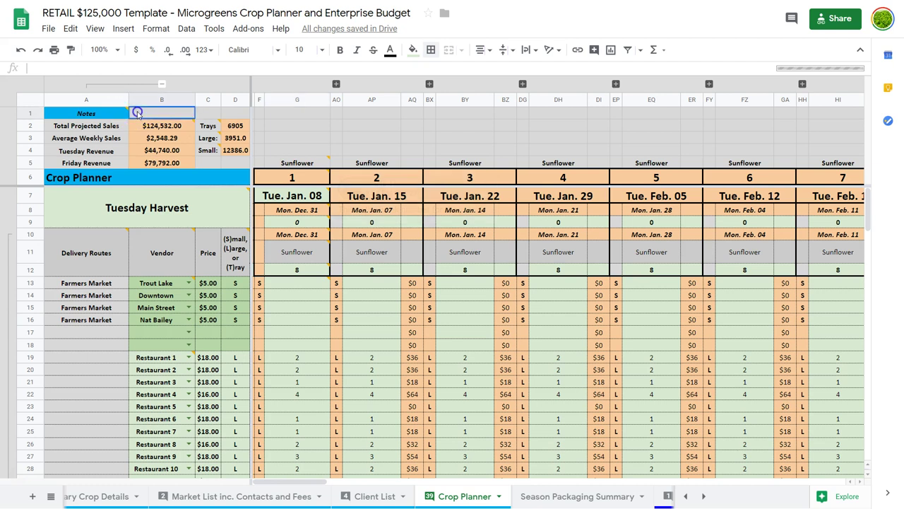
pyautogui.click(121, 115)
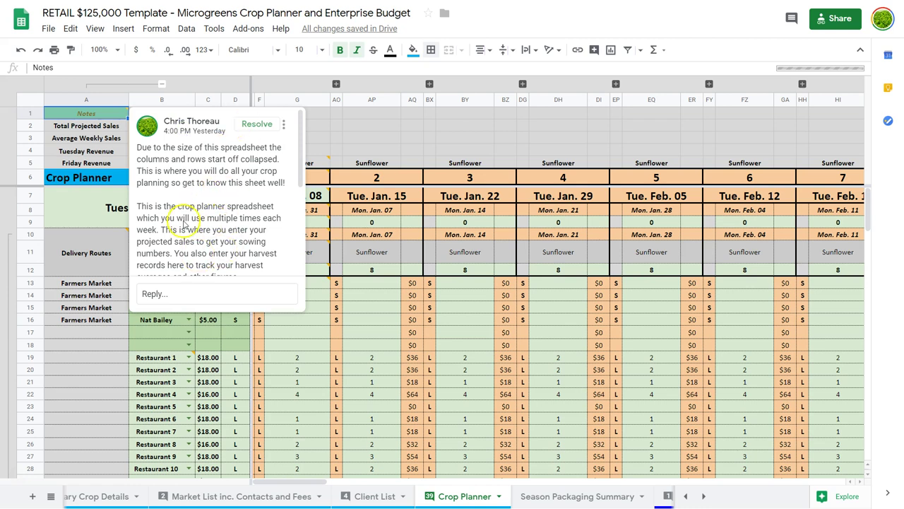
pyautogui.click(361, 138)
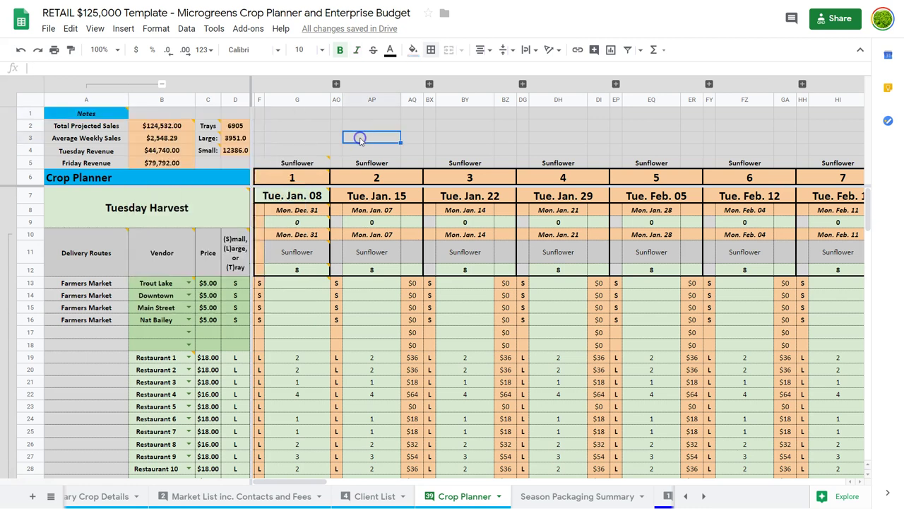
# Show all comments on the Crop Planner sheet, then close them to check cell BY27's formula.
pyautogui.click(429, 495)
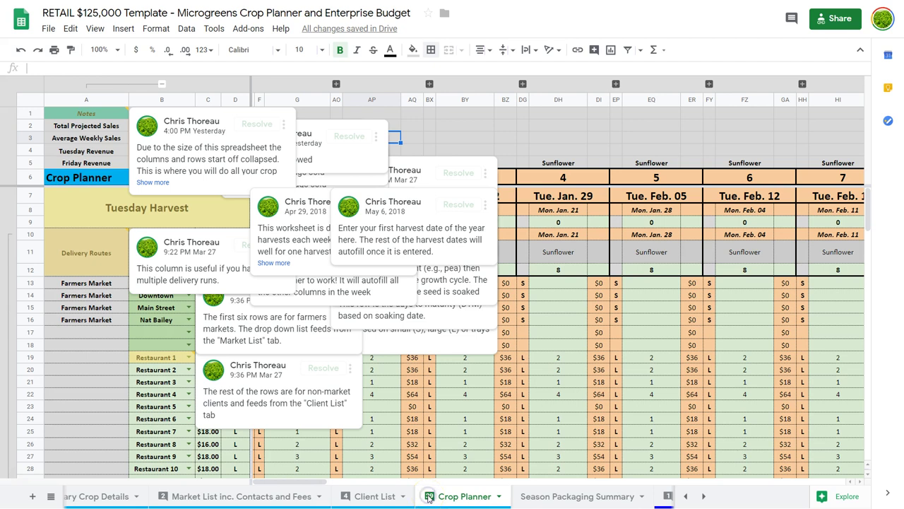
pyautogui.click(445, 457)
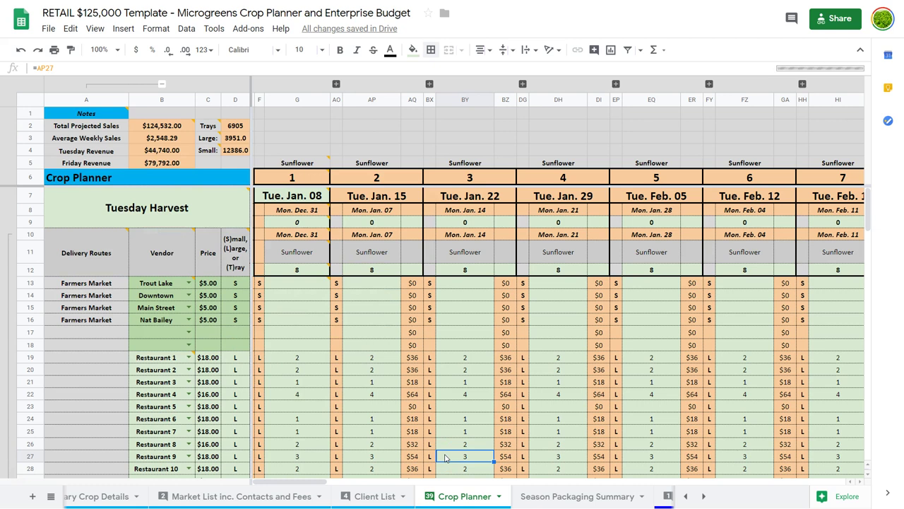
pyautogui.click(537, 498)
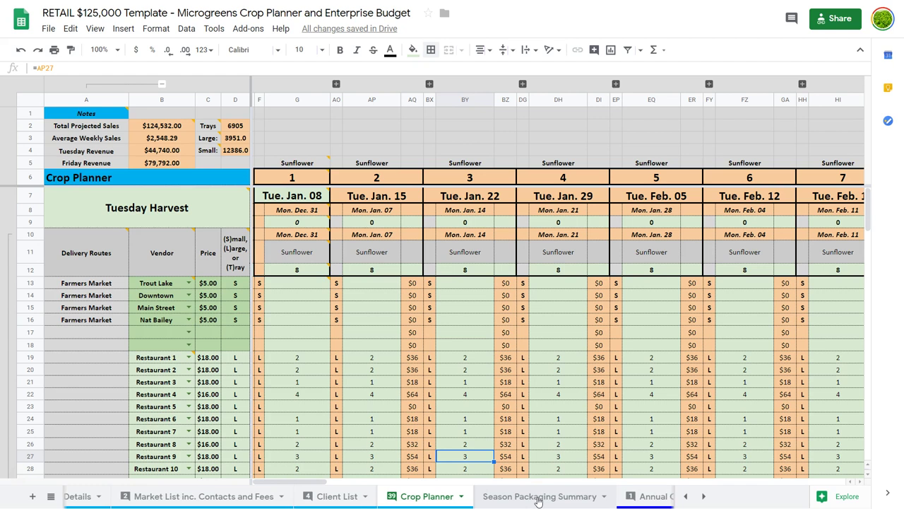
# Open Season Packaging Summary and review the Sunflower season totals of 4732 small and 2470 large units.
pyautogui.click(526, 498)
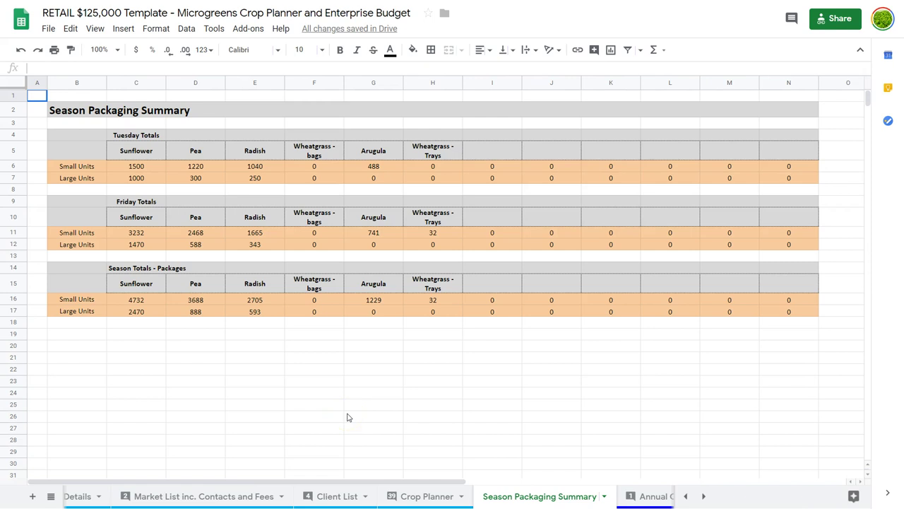
pyautogui.click(312, 238)
pyautogui.hscroll(5, 504, 499)
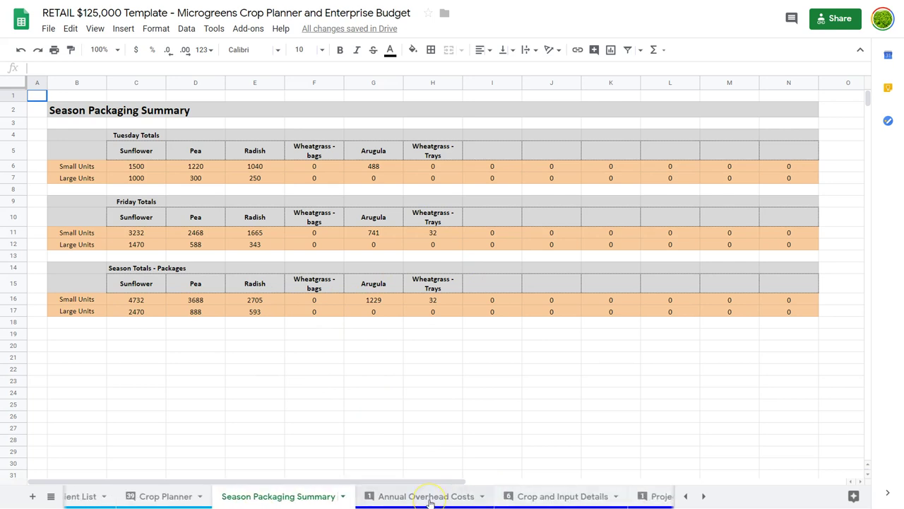
pyautogui.click(425, 496)
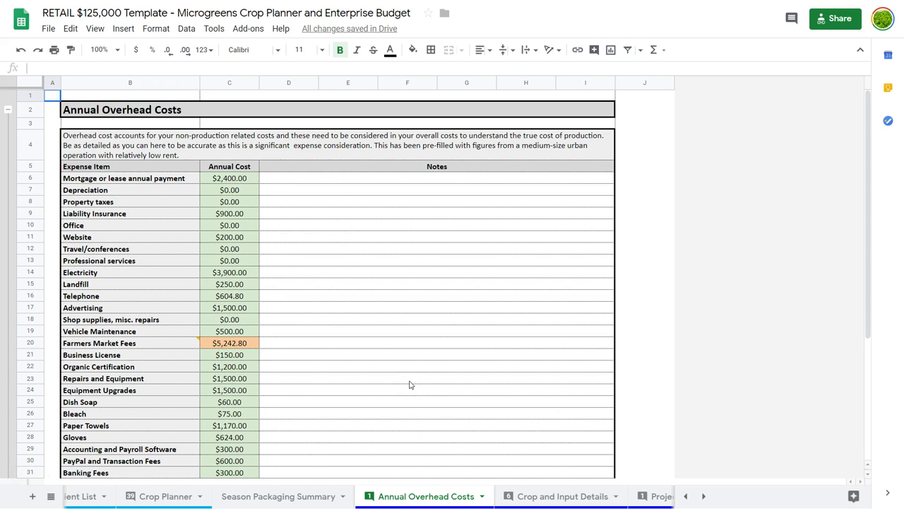
pyautogui.click(127, 180)
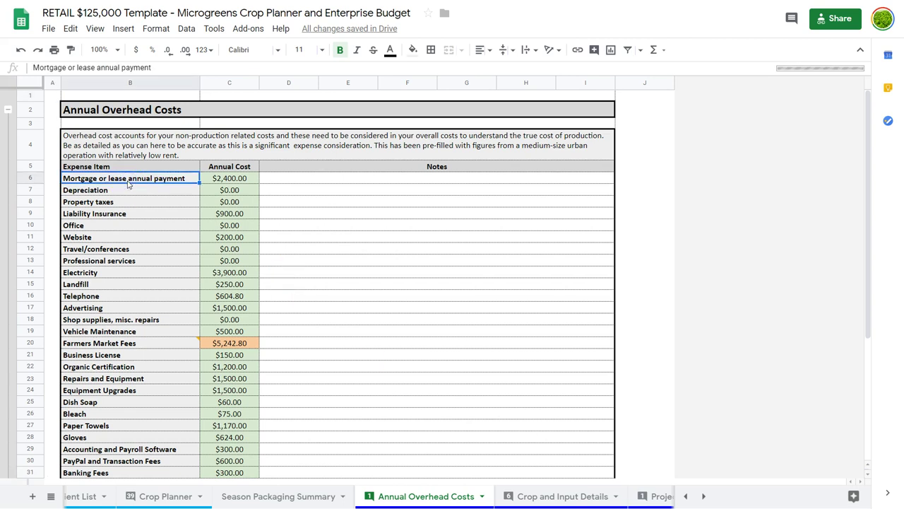
pyautogui.press('Down')
pyautogui.press('Down')
pyautogui.press('Down')
pyautogui.press('Down')
pyautogui.press('Down')
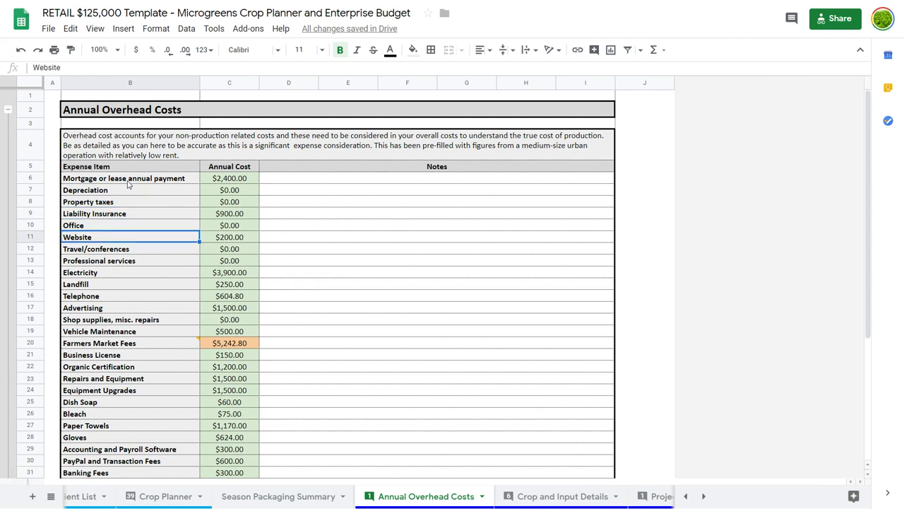
pyautogui.press('Down')
pyautogui.press('Down')
pyautogui.press('Down')
pyautogui.press('Down')
pyautogui.press('Down')
pyautogui.press('Down')
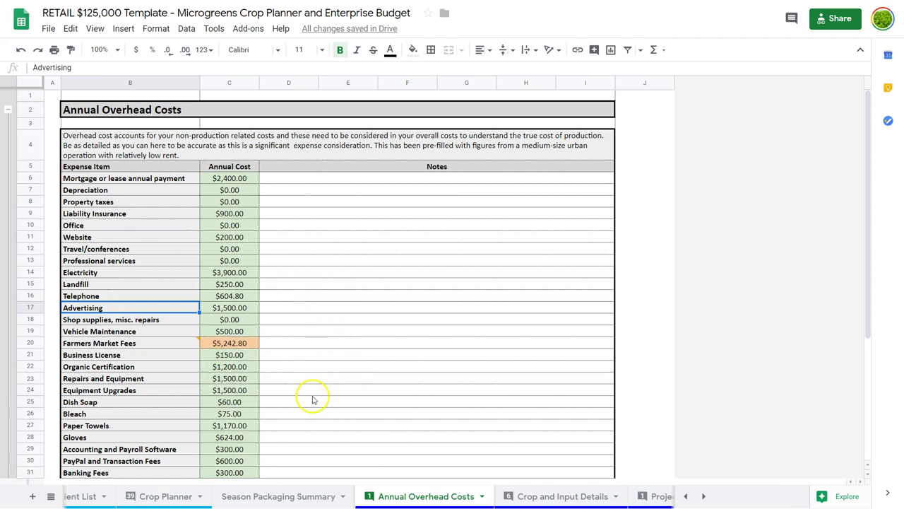
pyautogui.scroll(-1, 312, 398)
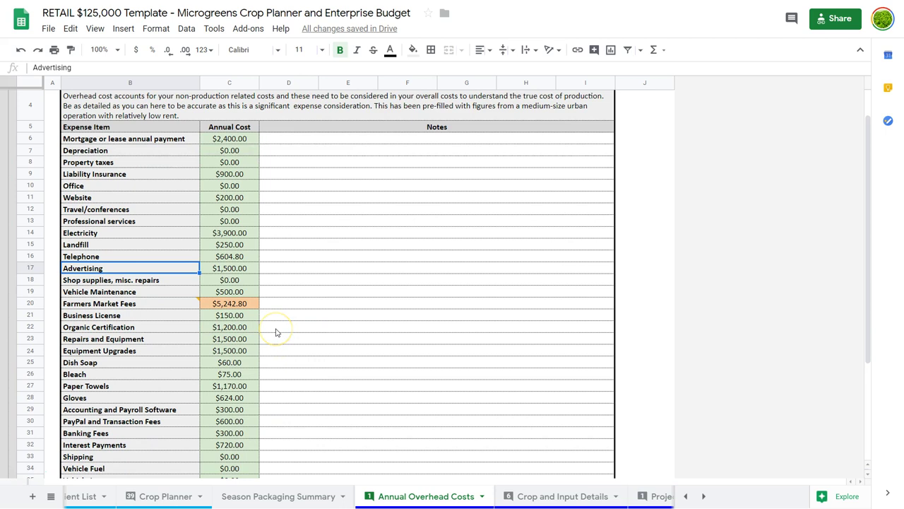
pyautogui.scroll(-1, 276, 332)
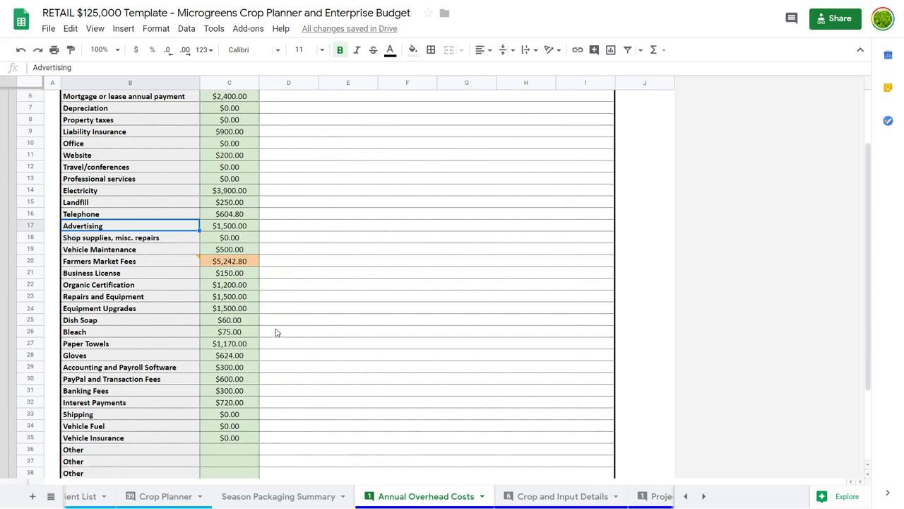
pyautogui.click(279, 343)
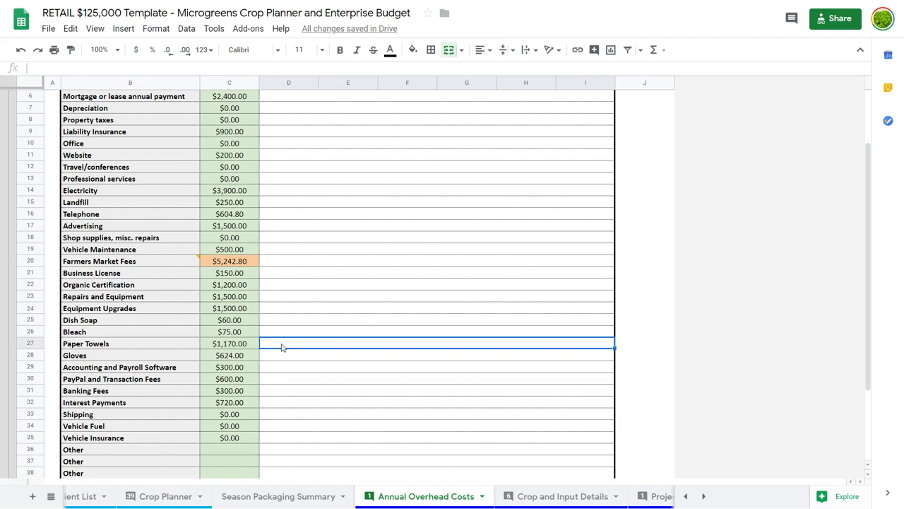
pyautogui.scroll(-3, 282, 347)
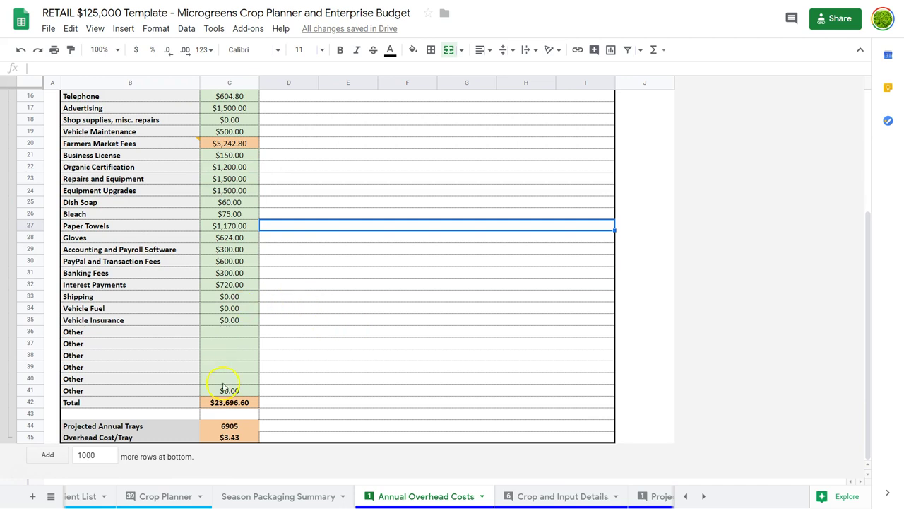
pyautogui.click(250, 428)
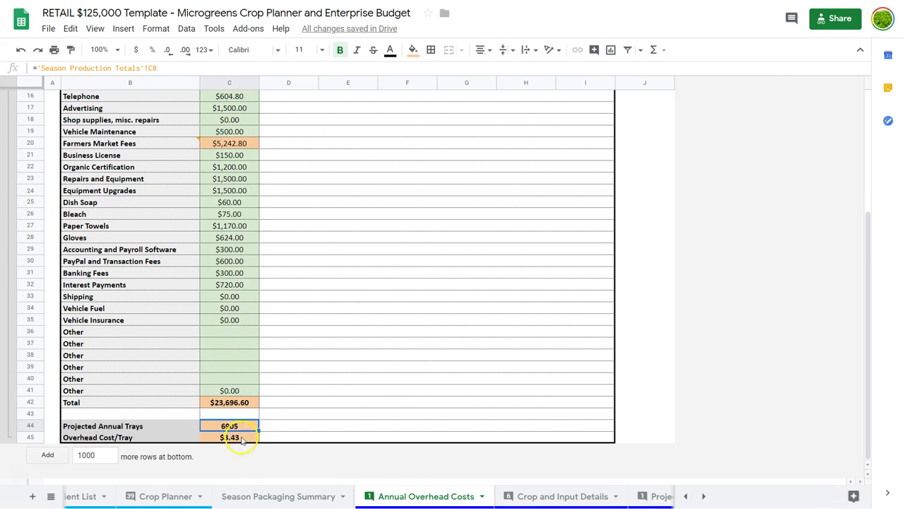
pyautogui.click(243, 438)
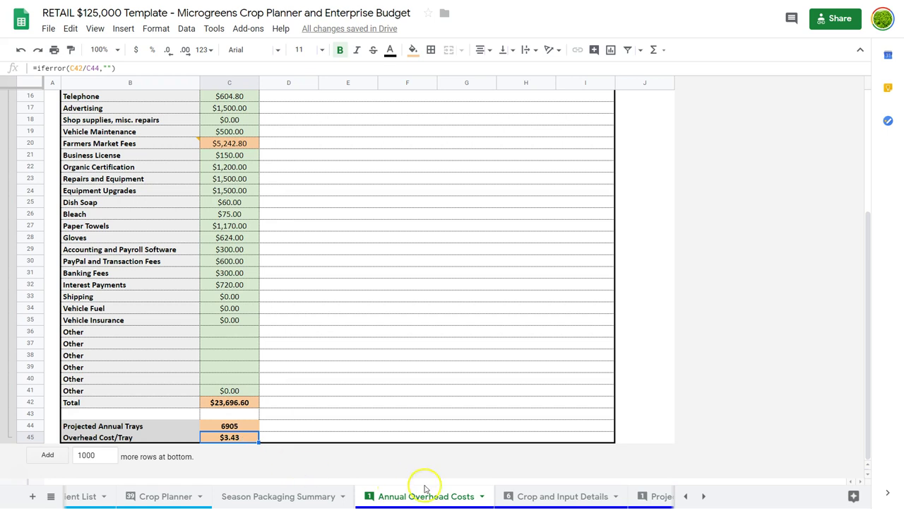
pyautogui.click(434, 344)
pyautogui.scroll(5, 246, 271)
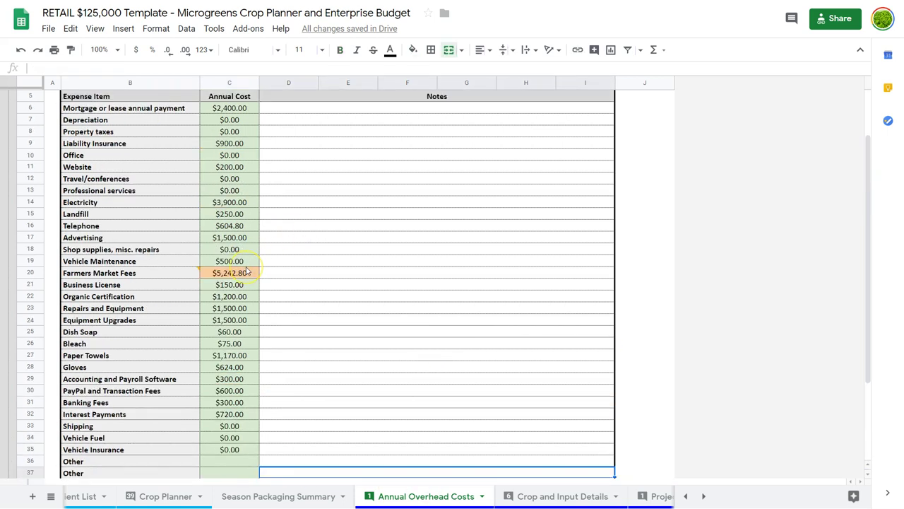
pyautogui.scroll(-1, 246, 270)
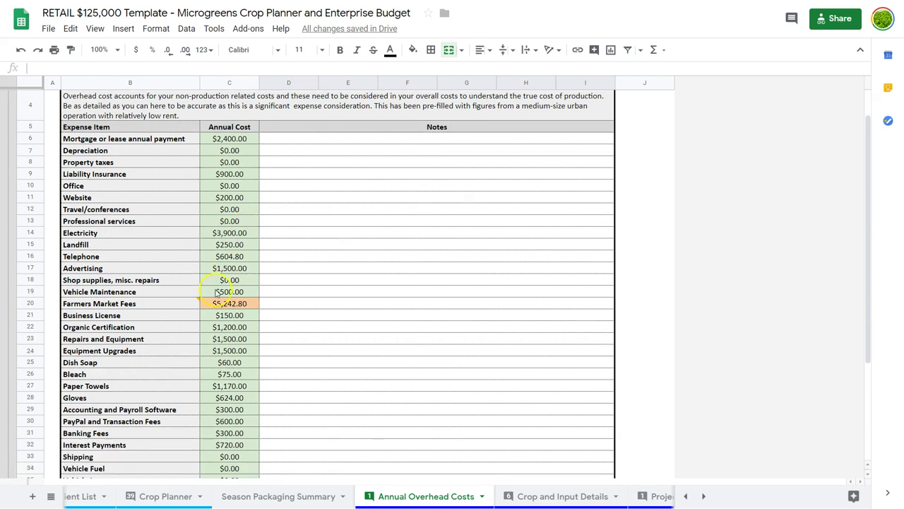
pyautogui.scroll(-3, 359, 321)
pyautogui.scroll(-1, 360, 322)
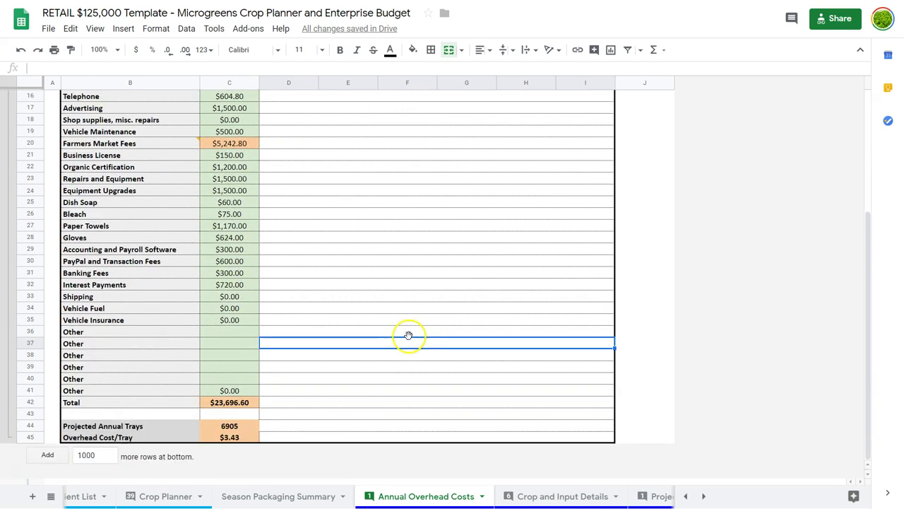
# On Crop and Input Details, collapse the Soil, Sanitizer and Packaging row groups, then re-expand Soil.
pyautogui.click(544, 497)
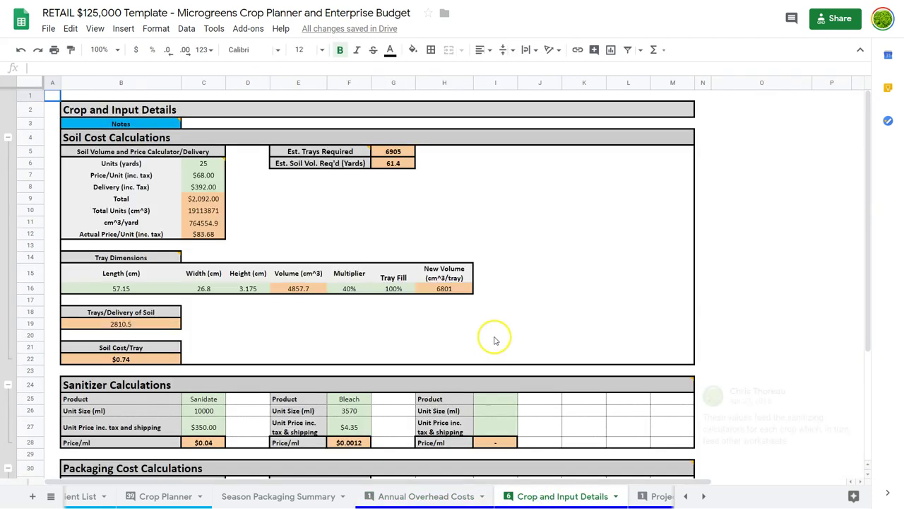
pyautogui.click(9, 187)
pyautogui.click(8, 198)
pyautogui.click(9, 205)
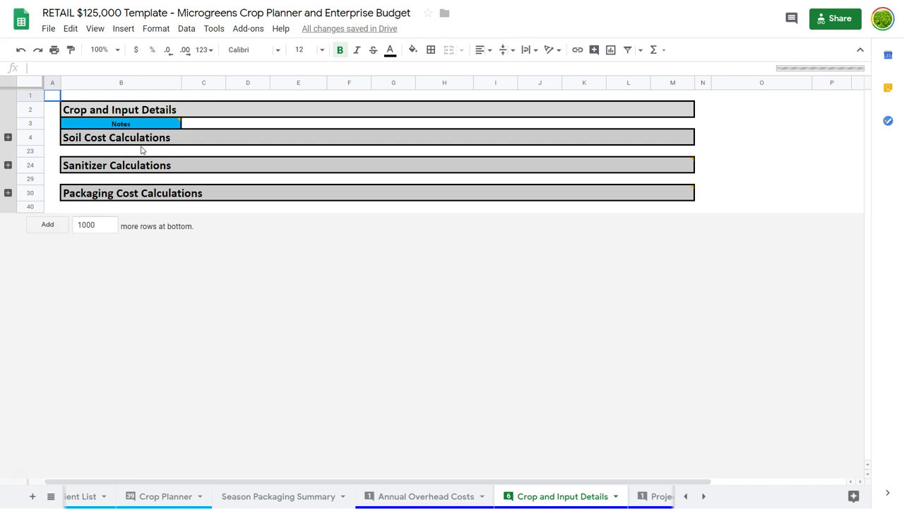
pyautogui.click(115, 137)
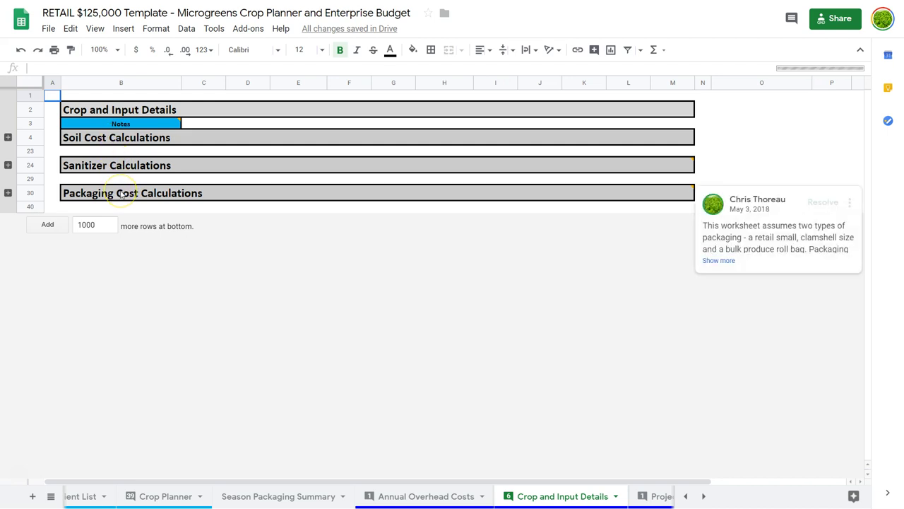
pyautogui.click(8, 137)
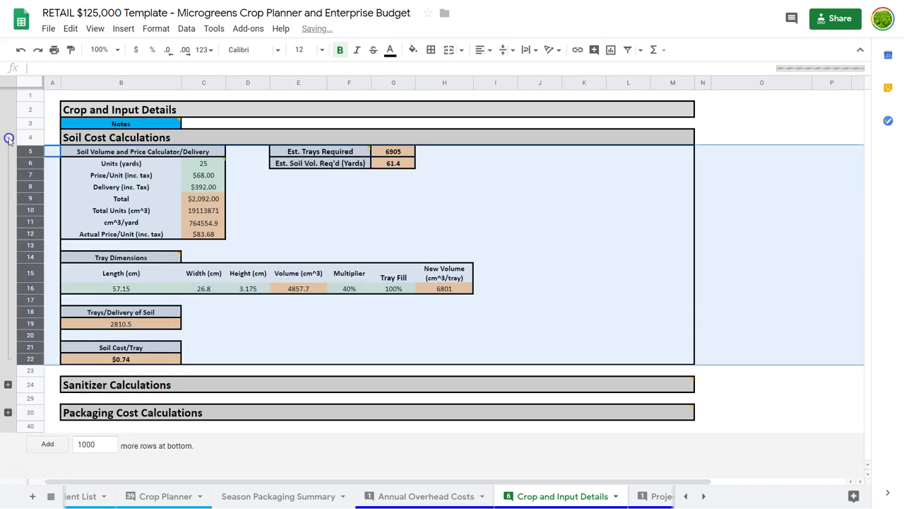
# Read the comment on the soil Units (yards) input cell C6.
pyautogui.click(292, 214)
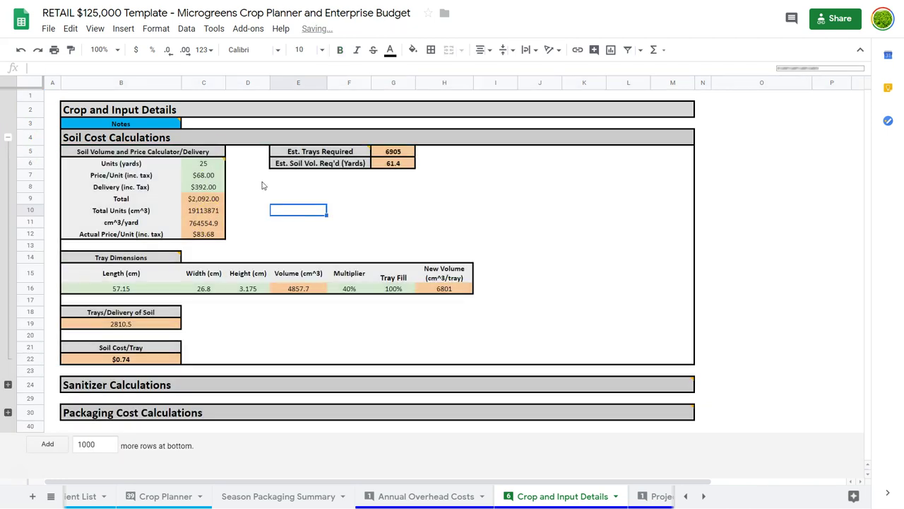
pyautogui.click(204, 164)
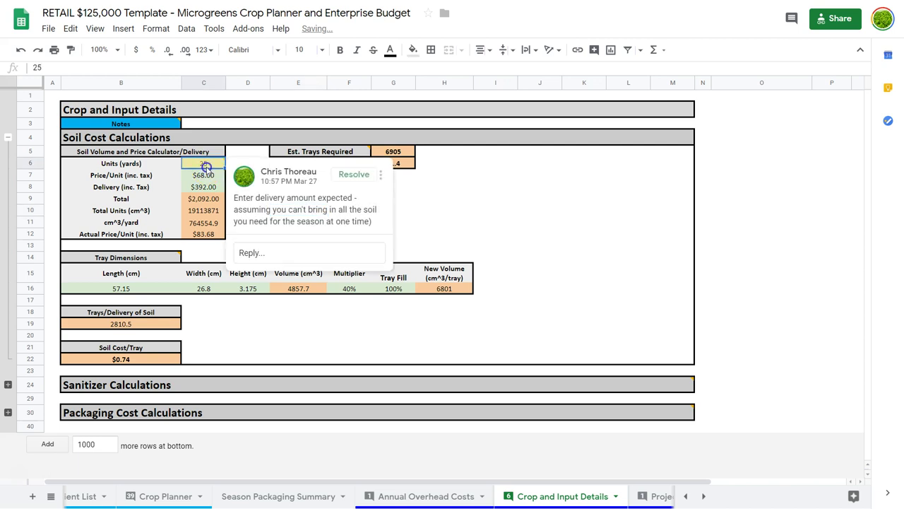
pyautogui.click(439, 191)
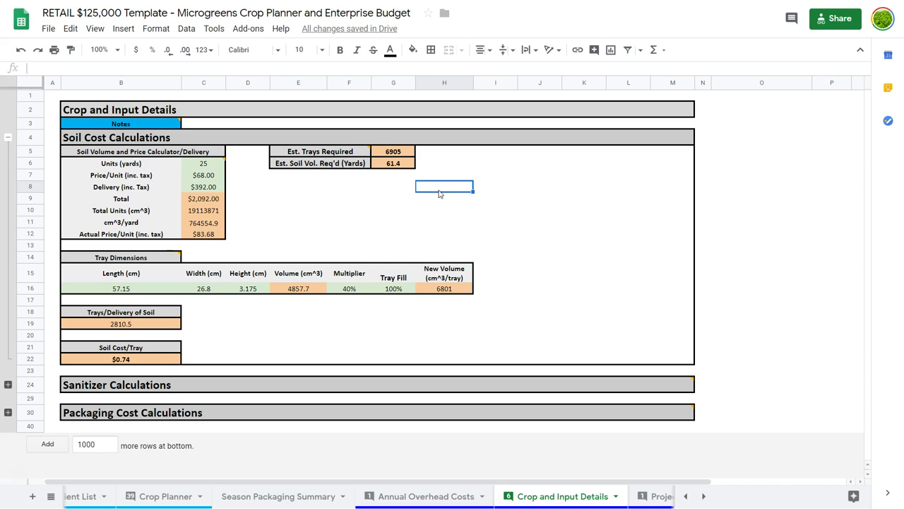
pyautogui.click(244, 243)
# Expand the Packaging and Sanitizer calculation rows and scroll through them.
pyautogui.click(8, 412)
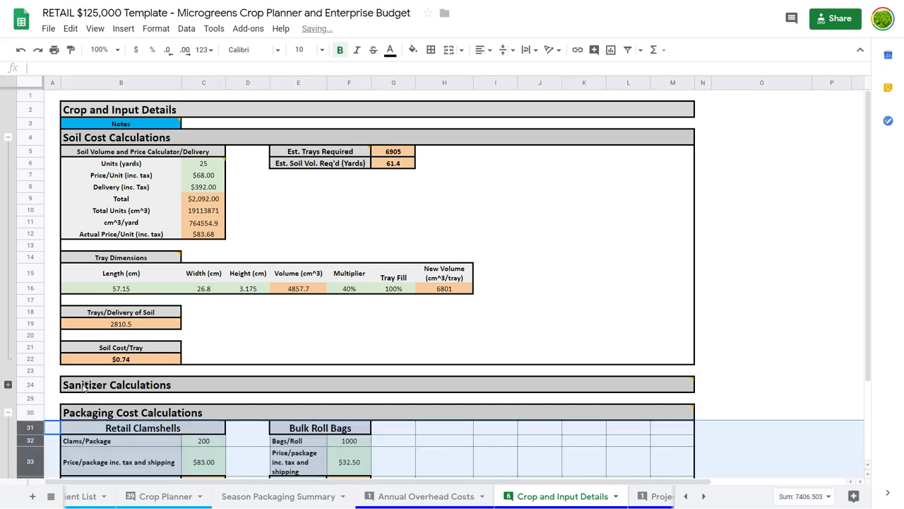
pyautogui.scroll(-2, 291, 311)
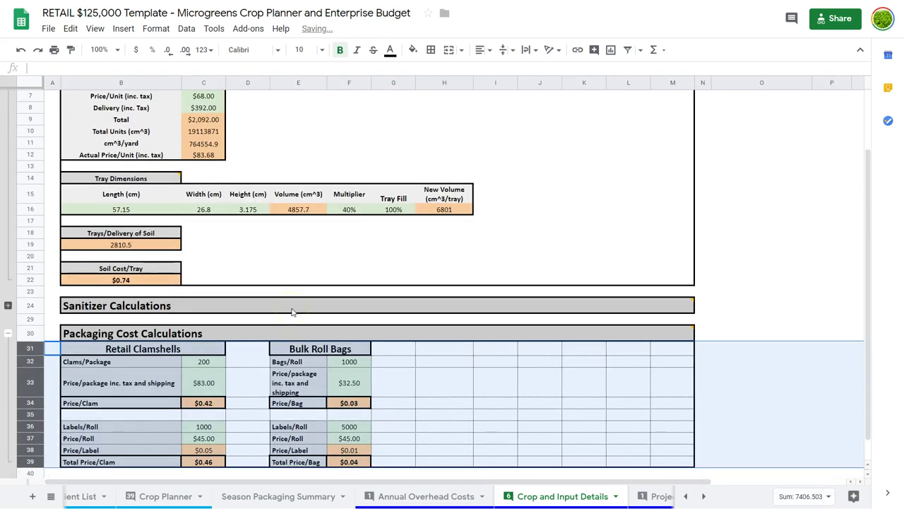
pyautogui.click(8, 305)
pyautogui.scroll(-1, 268, 269)
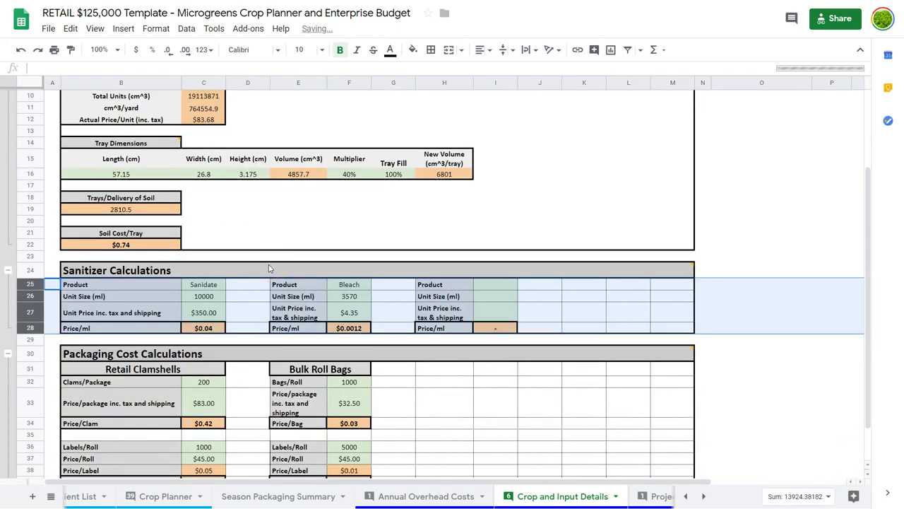
pyautogui.scroll(-1, 269, 269)
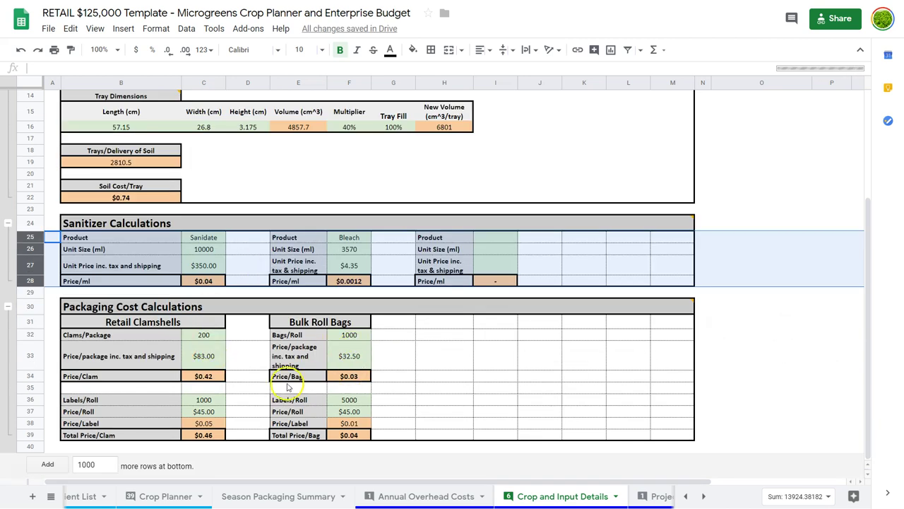
pyautogui.hscroll(5, 533, 498)
pyautogui.click(468, 496)
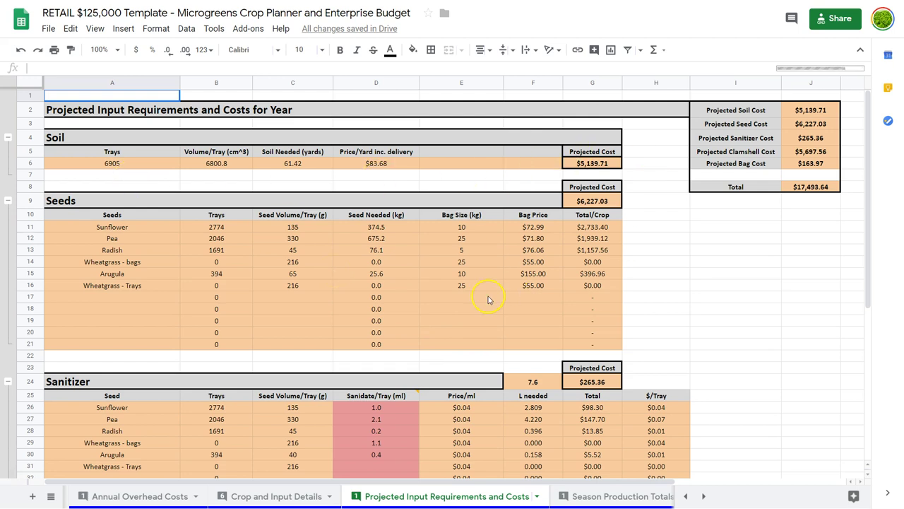
# Check the projected soil, seed, sanitizer and packaging cost formulas in G6, G9, G24 and H39.
pyautogui.click(600, 164)
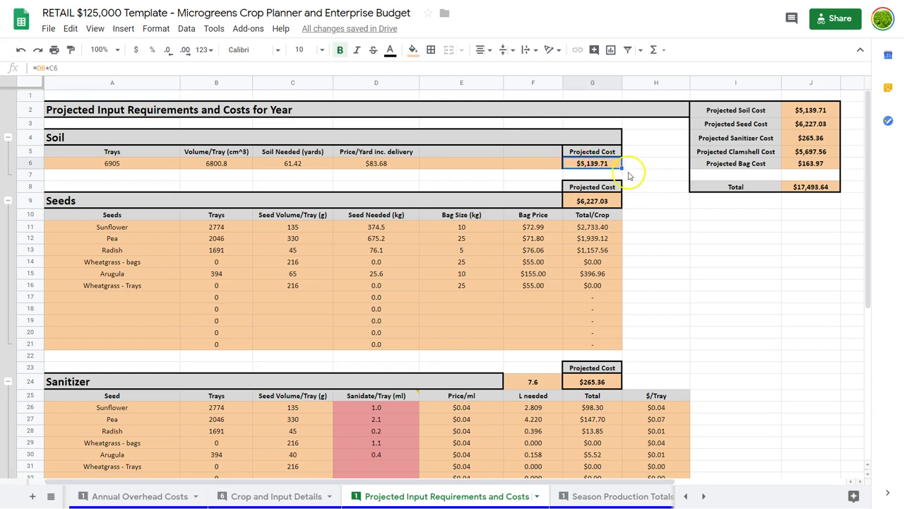
pyautogui.click(606, 202)
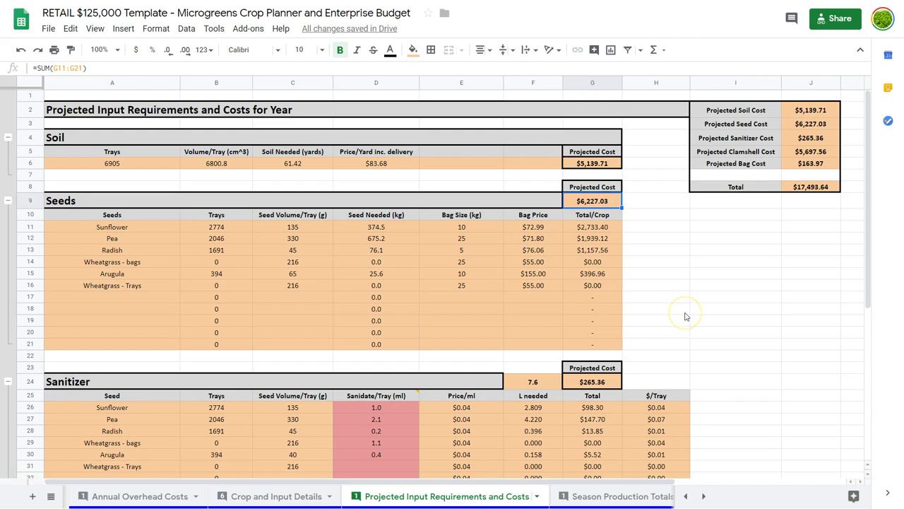
pyautogui.scroll(-2, 685, 317)
pyautogui.click(606, 315)
pyautogui.scroll(-6, 670, 290)
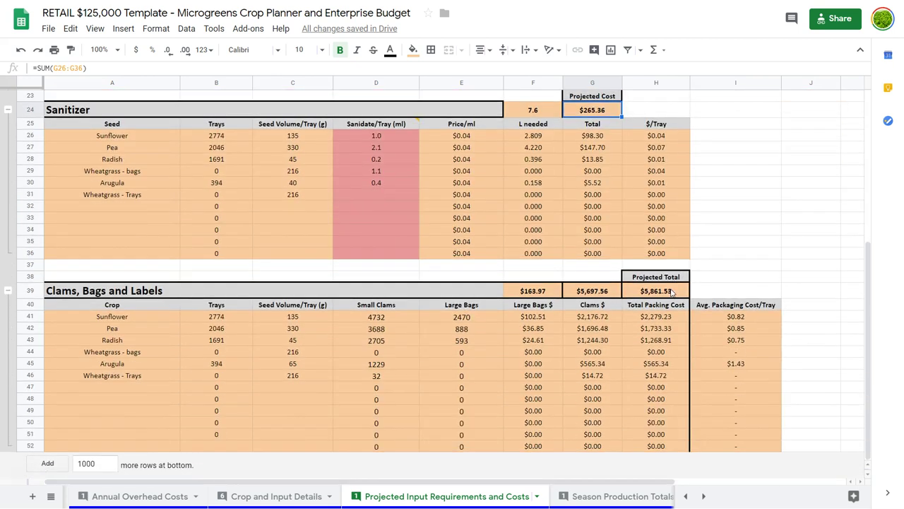
pyautogui.click(675, 292)
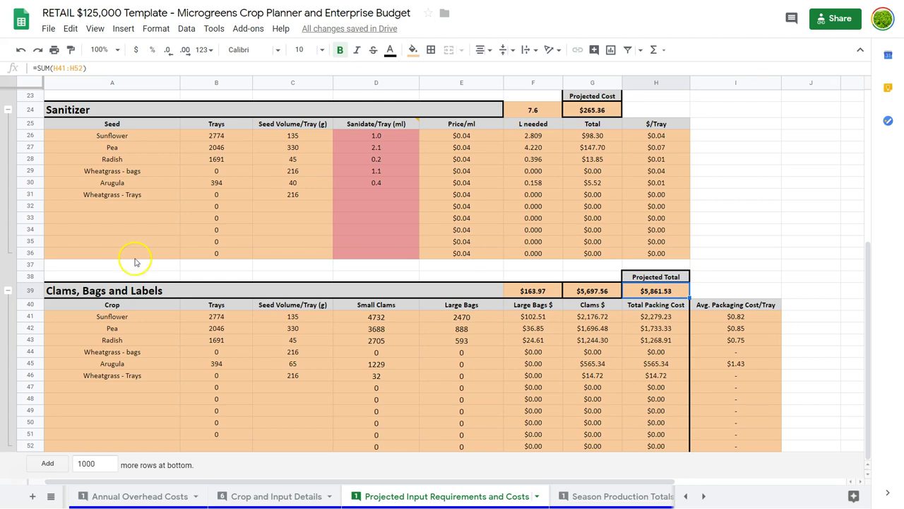
# Collapse the row groups for Soil, Seeds, Sanitizer, and Clams, Bags and Labels.
pyautogui.scroll(7, 17, 212)
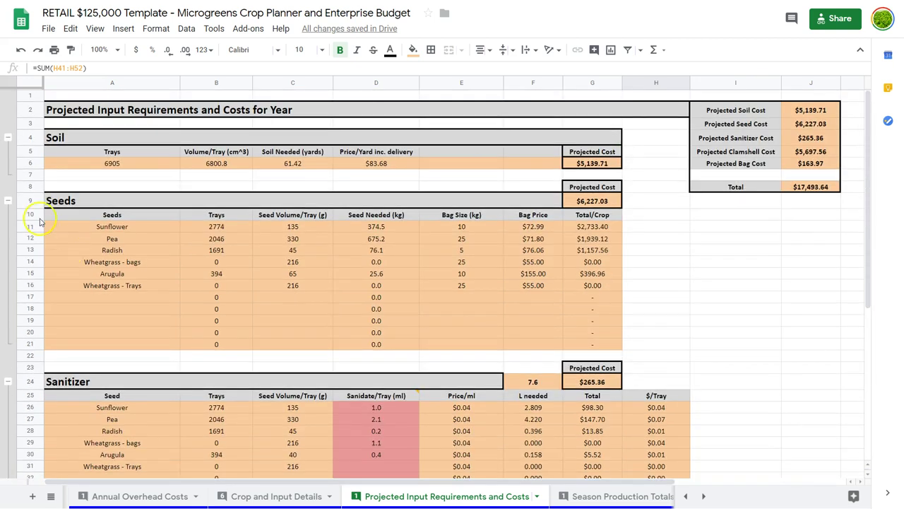
pyautogui.click(8, 137)
pyautogui.click(8, 164)
pyautogui.click(8, 204)
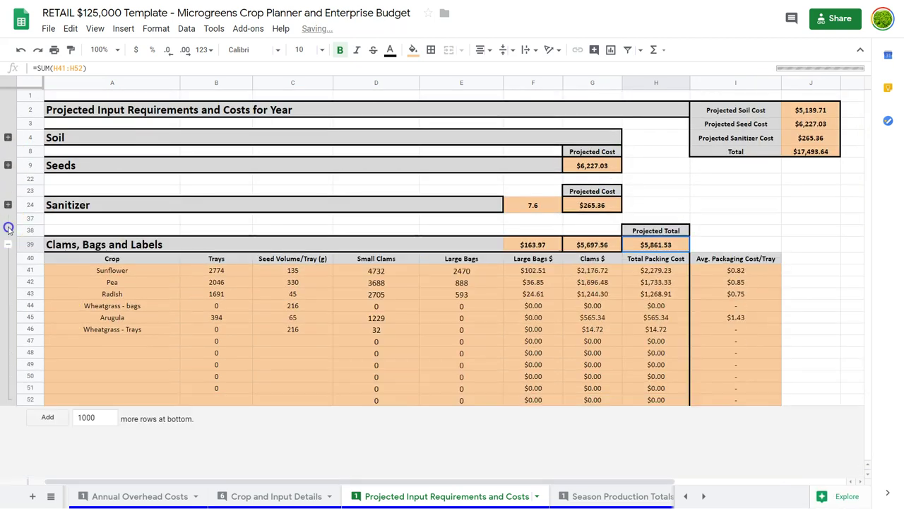
pyautogui.click(8, 244)
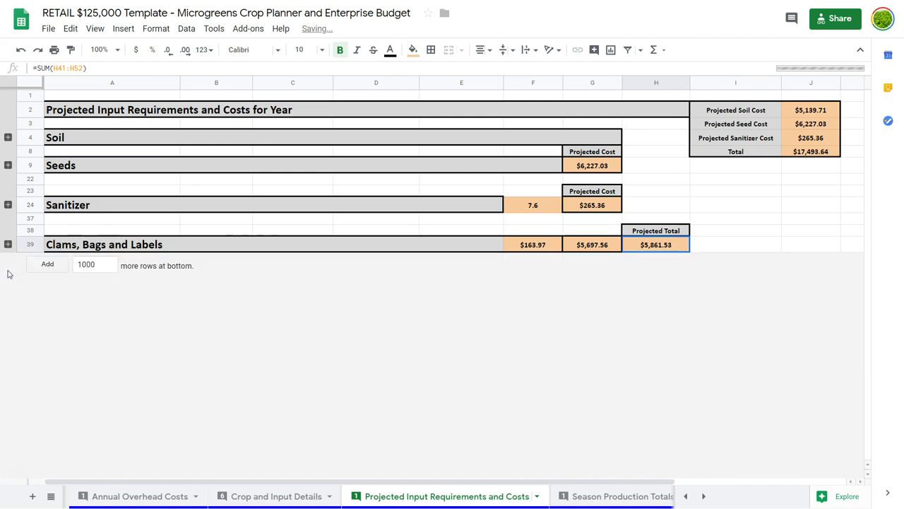
# Open Season Production Totals and step through the Tuesday, Friday and total projected revenue cells.
pyautogui.click(561, 495)
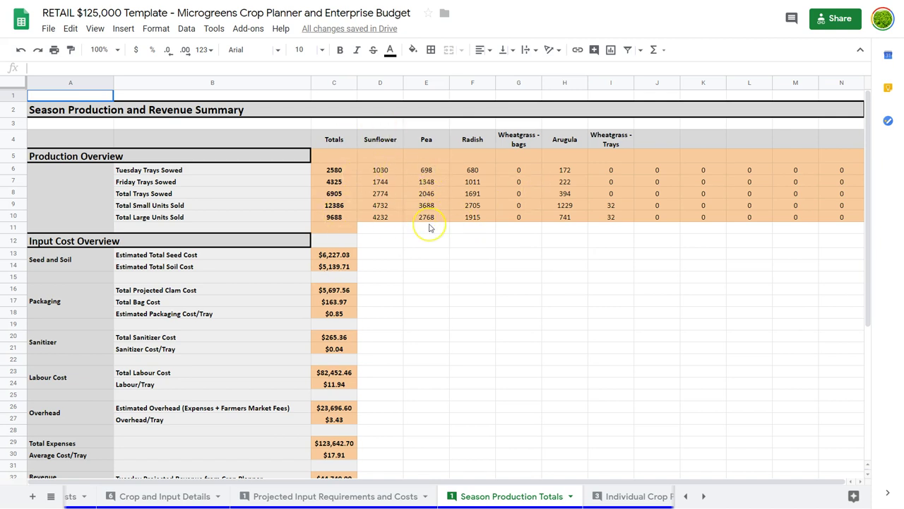
pyautogui.scroll(-1, 429, 228)
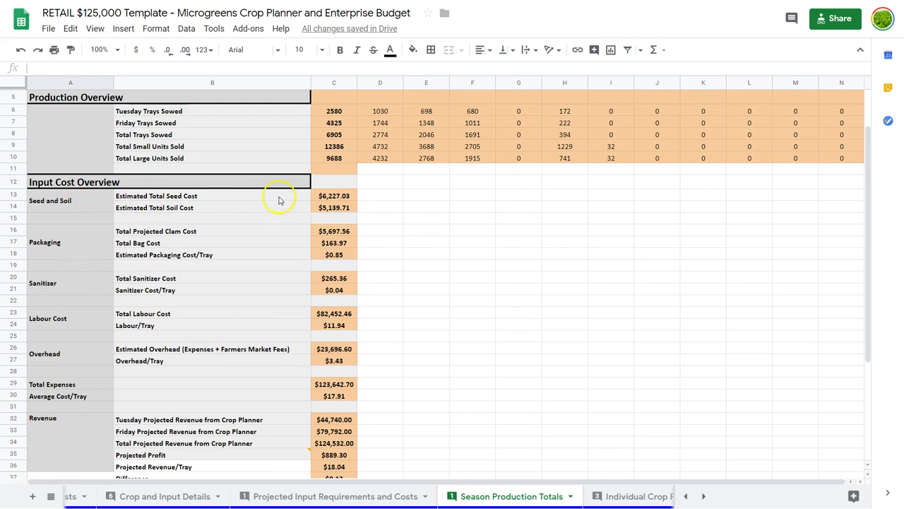
pyautogui.scroll(-2, 329, 325)
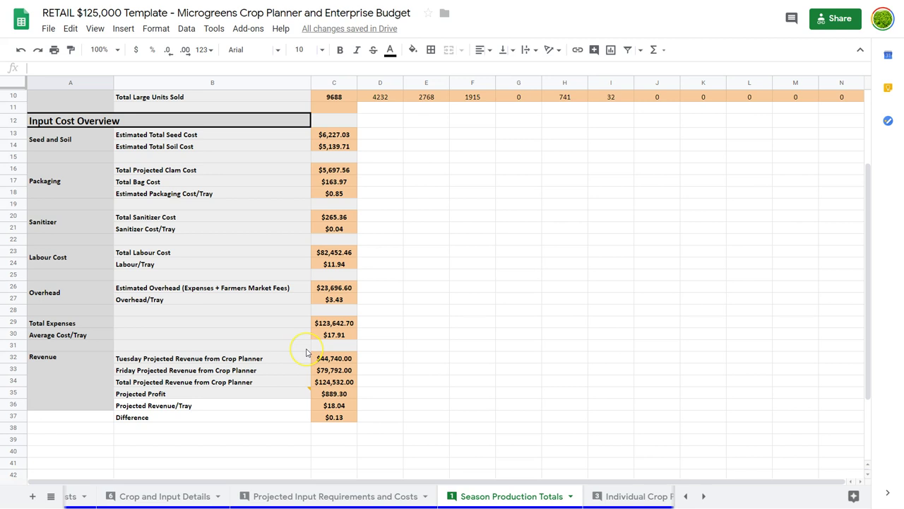
pyautogui.click(267, 360)
pyautogui.press('Down')
pyautogui.press('Right')
pyautogui.press('Down')
# Check the Total Expenses ($123,642.70) and Projected Profit ($889.30) formulas.
pyautogui.click(342, 325)
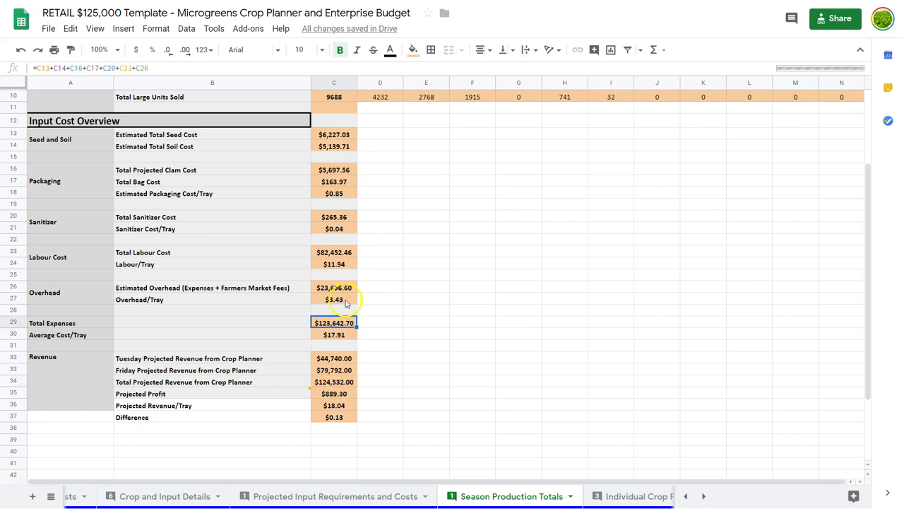
pyautogui.click(336, 393)
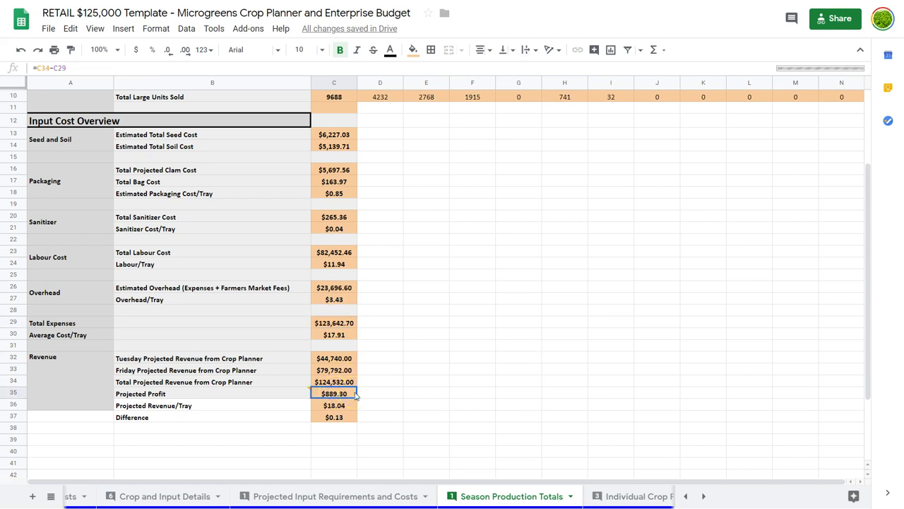
pyautogui.click(373, 398)
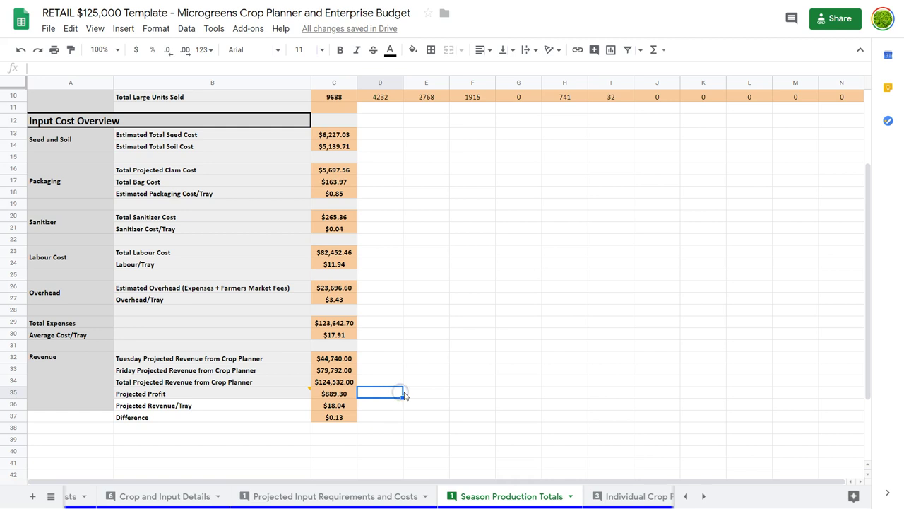
pyautogui.click(434, 394)
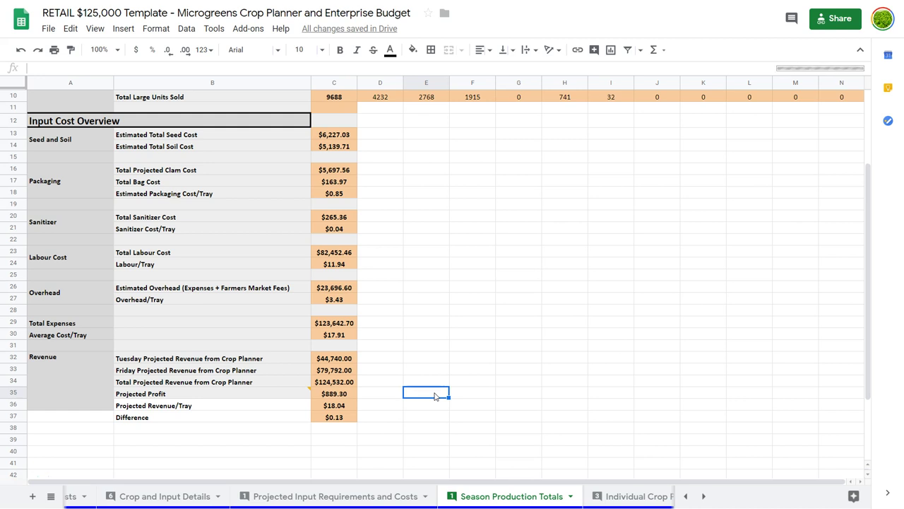
pyautogui.click(346, 418)
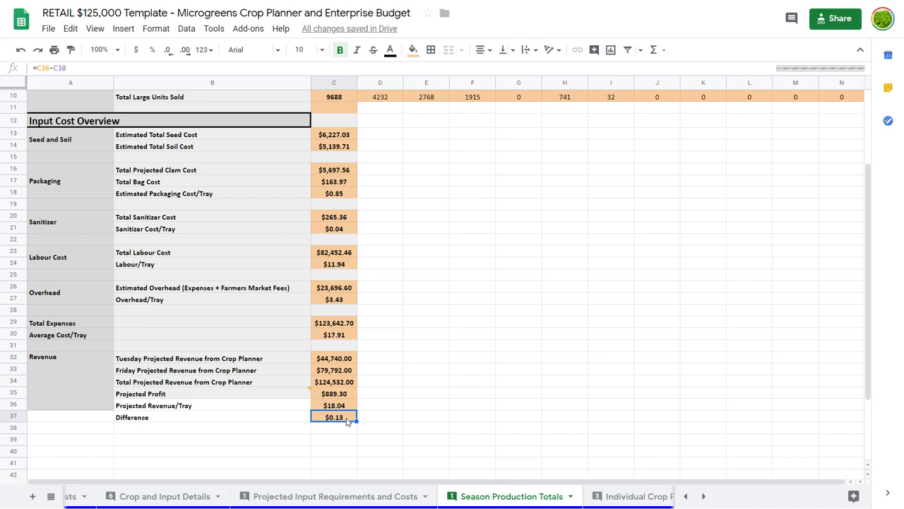
pyautogui.click(349, 386)
pyautogui.click(350, 394)
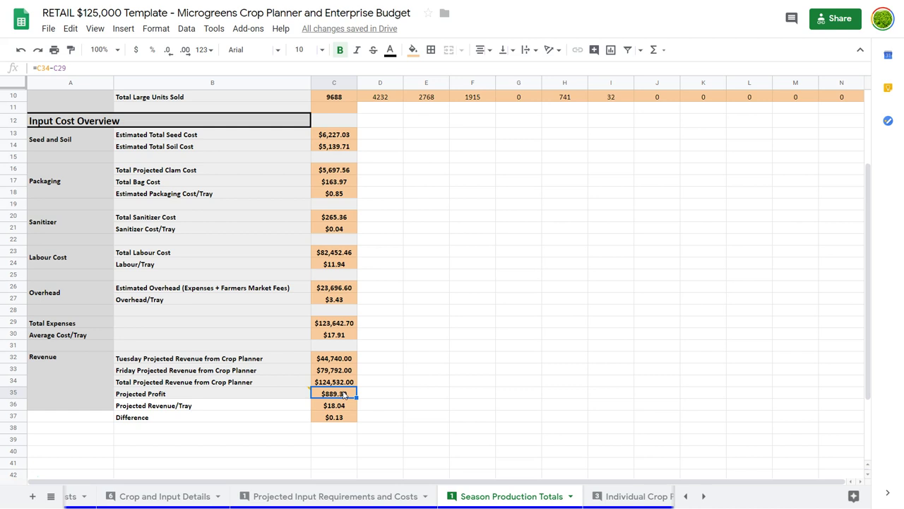
pyautogui.click(366, 394)
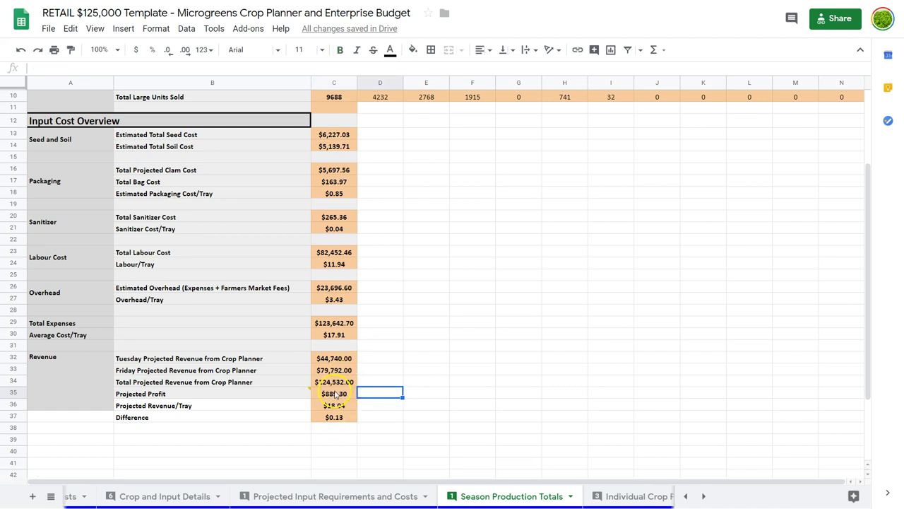
pyautogui.click(334, 394)
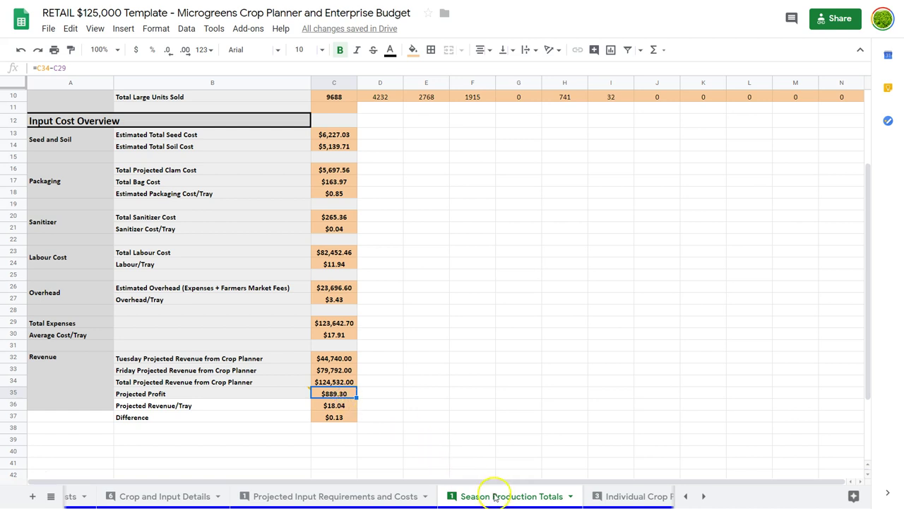
pyautogui.scroll(-3, 495, 496)
# Open Individual Crop Production Costs and check the formula behind the $755.50 total.
pyautogui.click(469, 498)
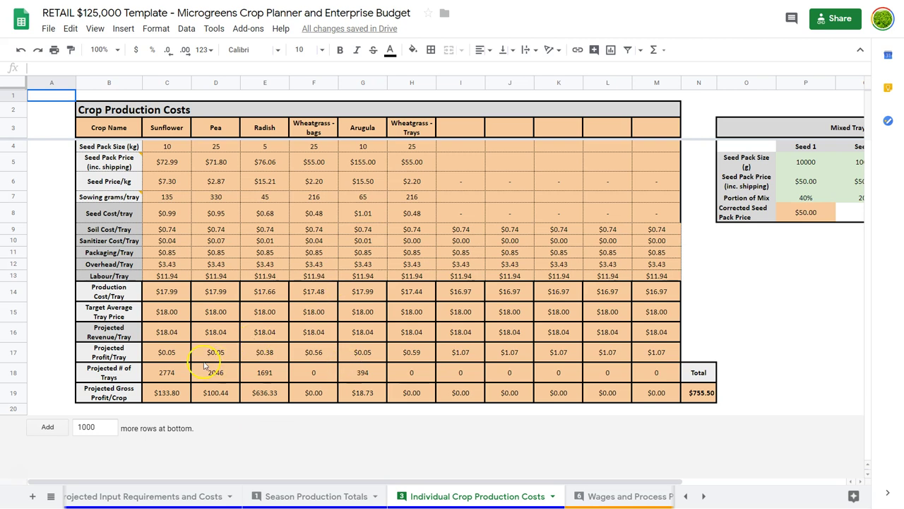
pyautogui.click(256, 377)
pyautogui.click(709, 395)
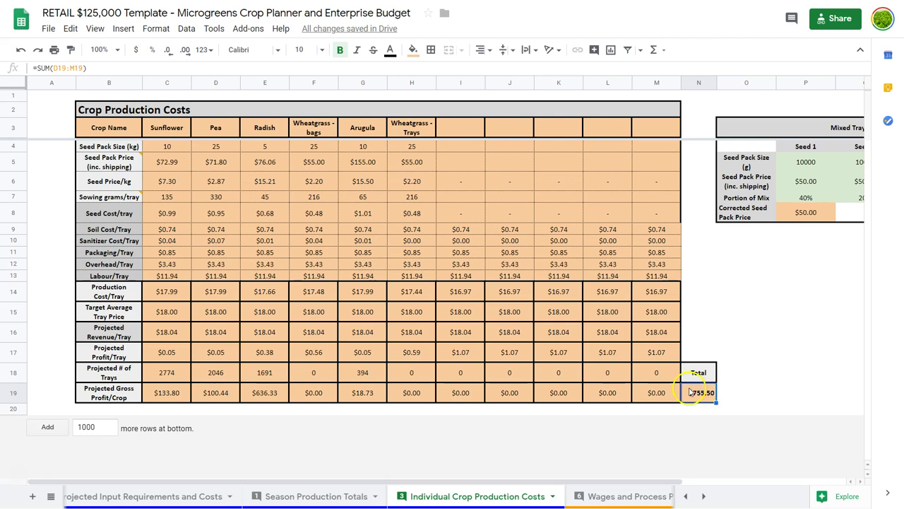
# Inspect the Sunflower Production Cost/Tray and Projected Revenue/Tray formulas, then Wheatgrass - Trays' cost.
pyautogui.click(181, 293)
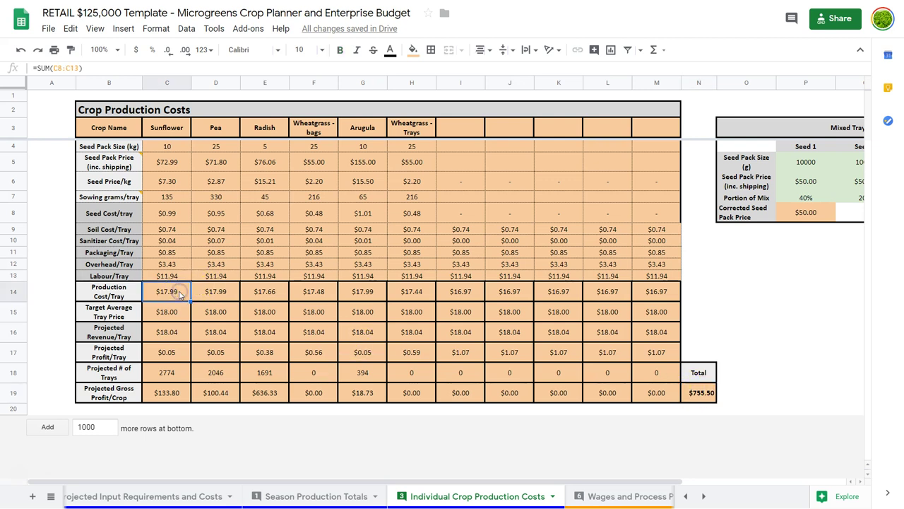
pyautogui.click(171, 333)
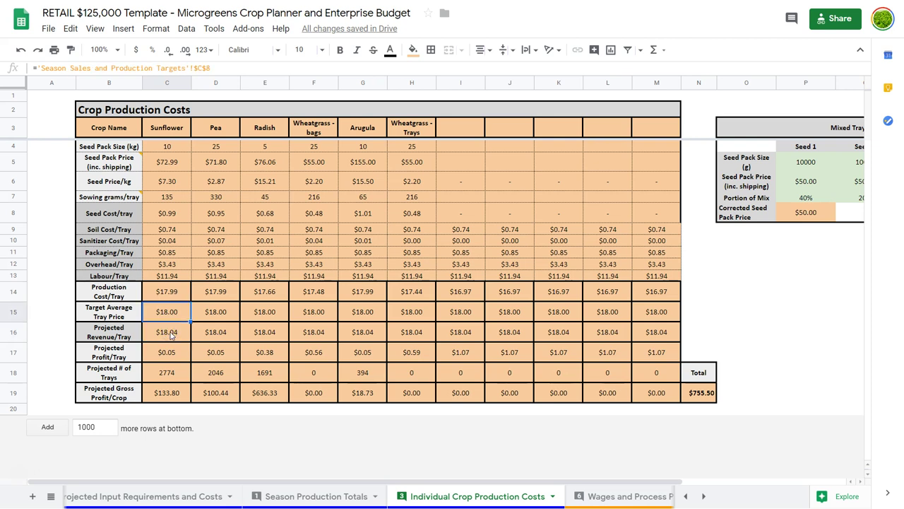
pyautogui.press('Up')
pyautogui.press('Up')
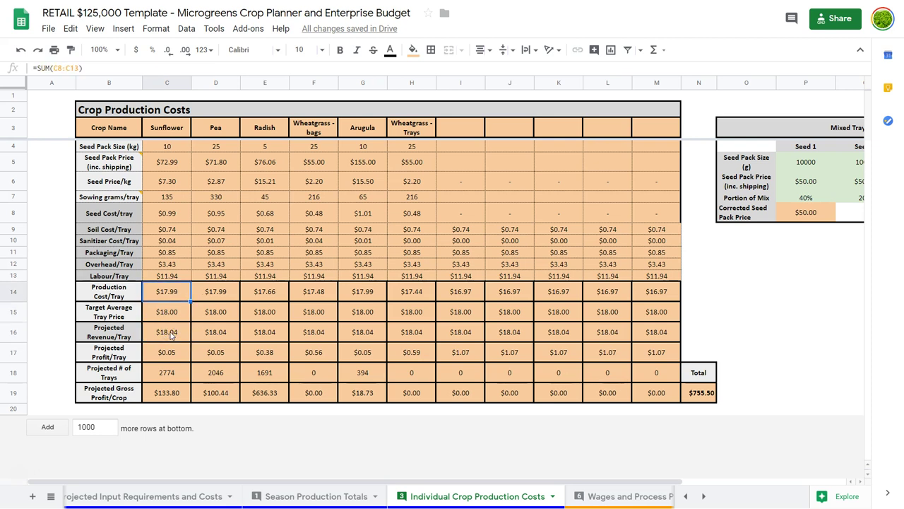
pyautogui.press('Right')
pyautogui.press('Right')
pyautogui.press('Right')
pyautogui.press('Right')
pyautogui.press('Right')
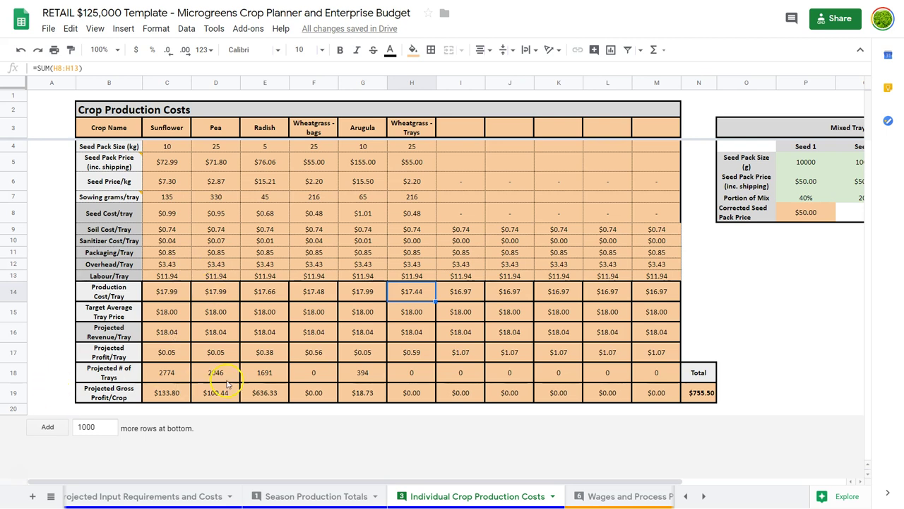
pyautogui.click(292, 369)
pyautogui.click(601, 495)
pyautogui.click(497, 422)
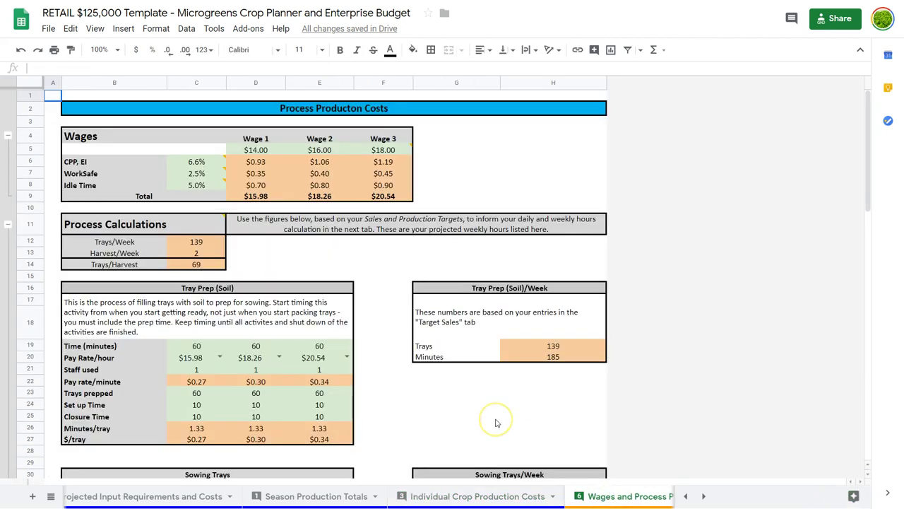
pyautogui.moveTo(179, 230)
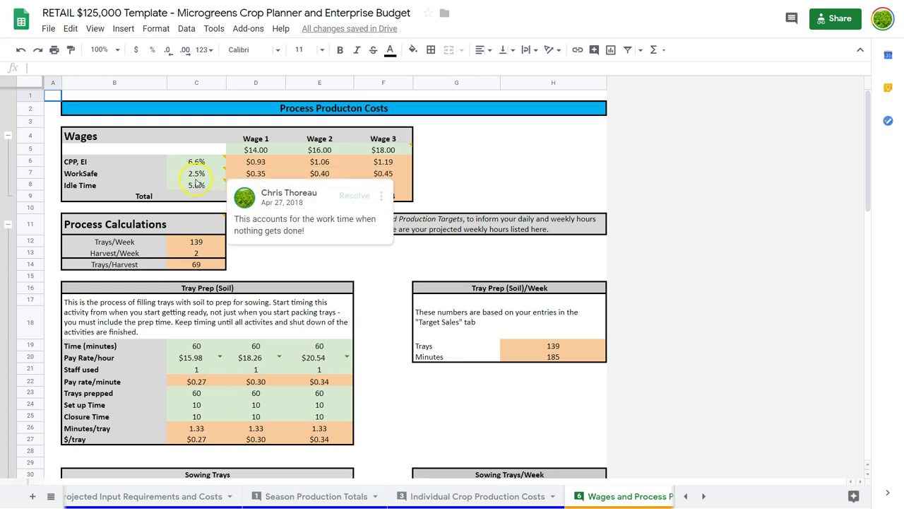
pyautogui.click(196, 185)
pyautogui.click(475, 175)
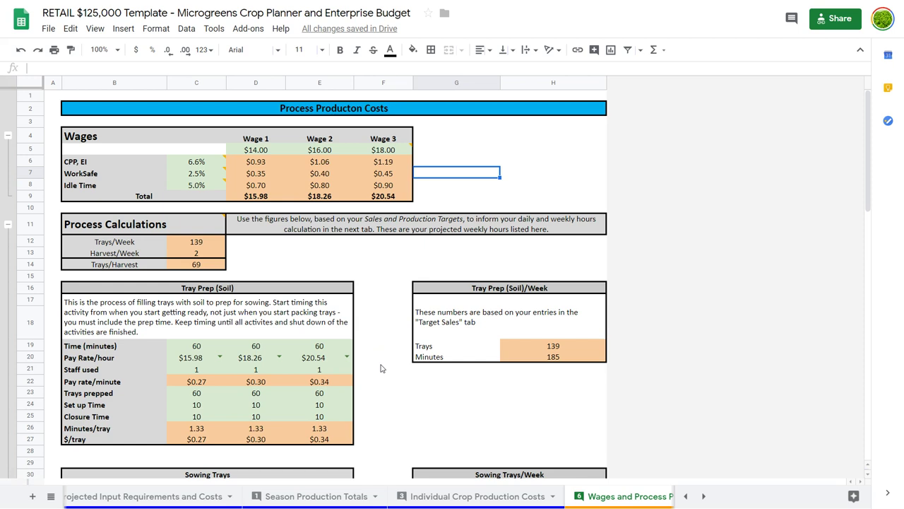
pyautogui.click(385, 415)
pyautogui.scroll(-1, 386, 414)
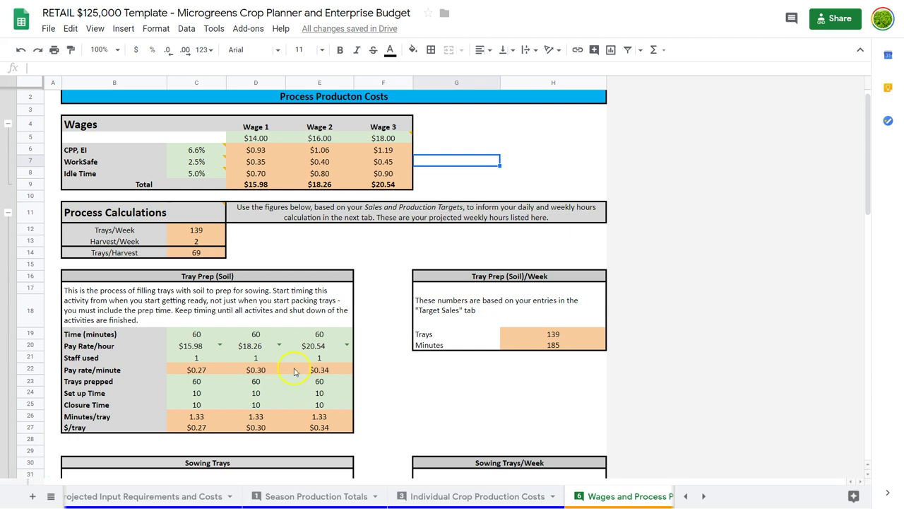
pyautogui.click(193, 337)
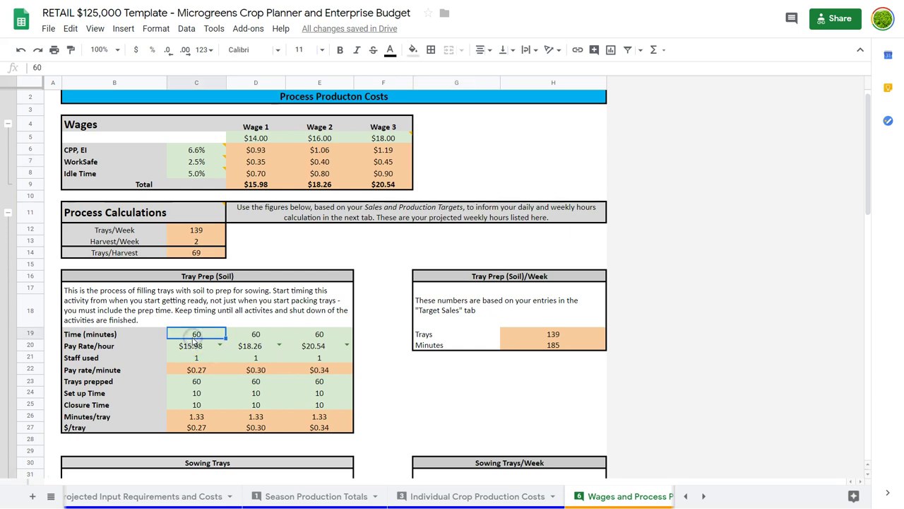
pyautogui.click(190, 383)
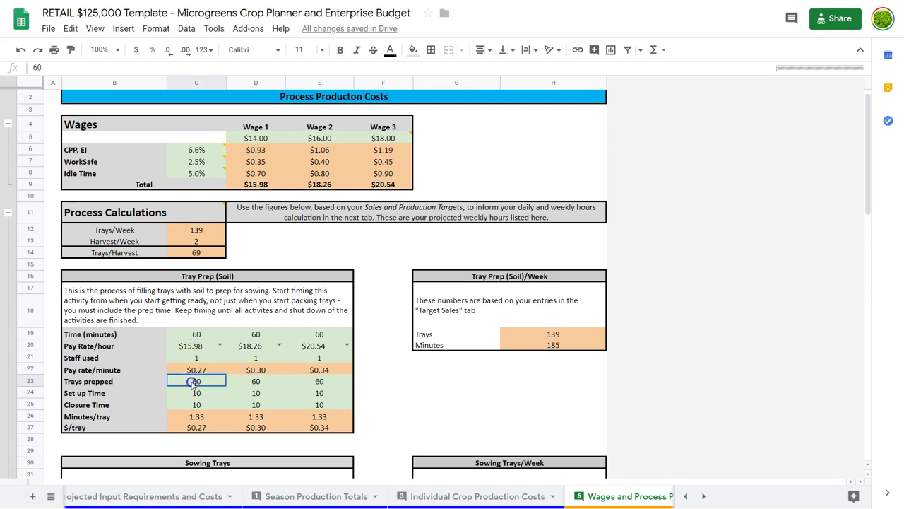
pyautogui.click(193, 393)
pyautogui.click(195, 406)
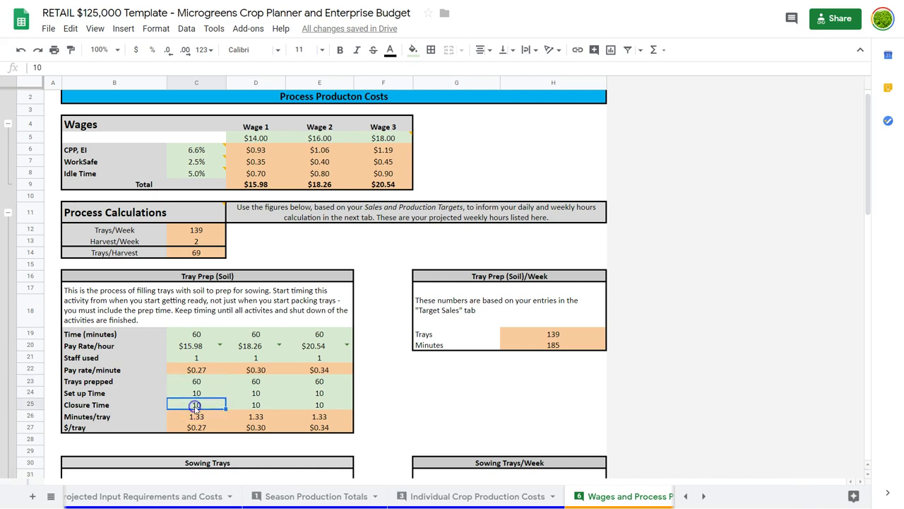
pyautogui.click(197, 417)
pyautogui.click(207, 448)
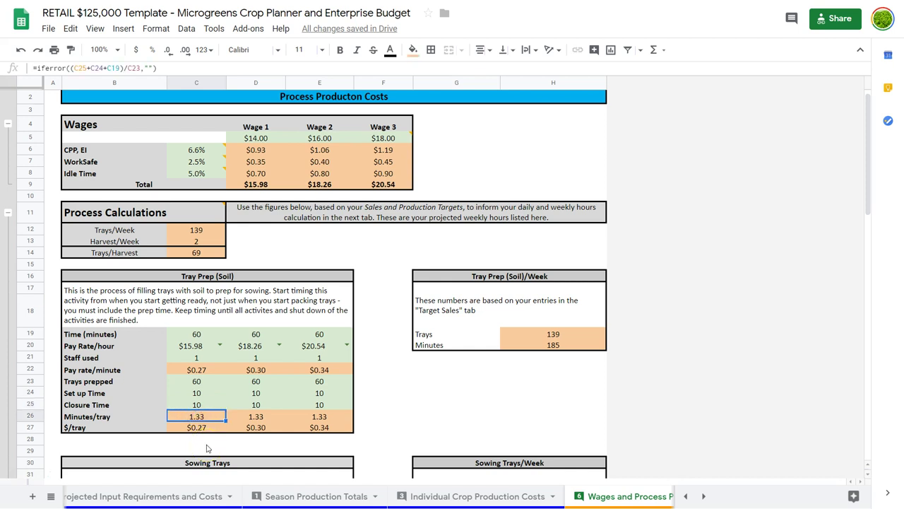
pyautogui.click(198, 429)
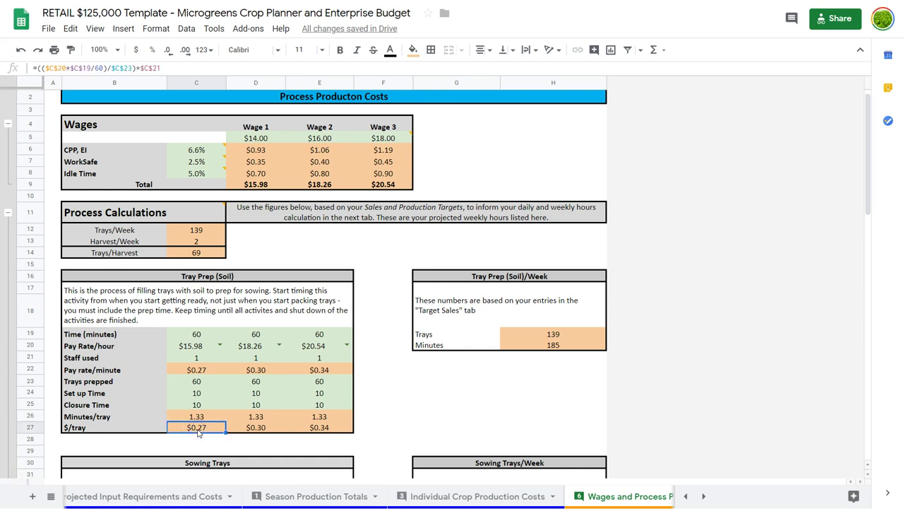
pyautogui.press('Right')
pyautogui.press('Right')
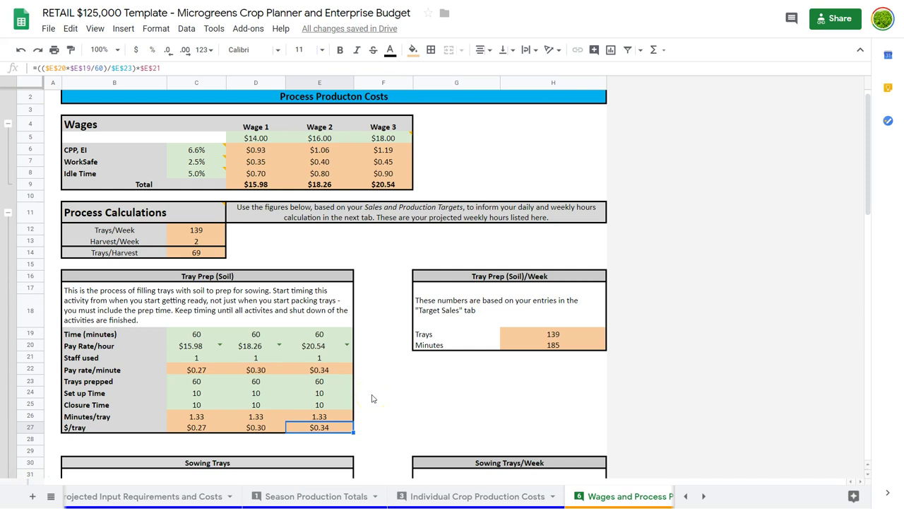
pyautogui.scroll(-1, 372, 399)
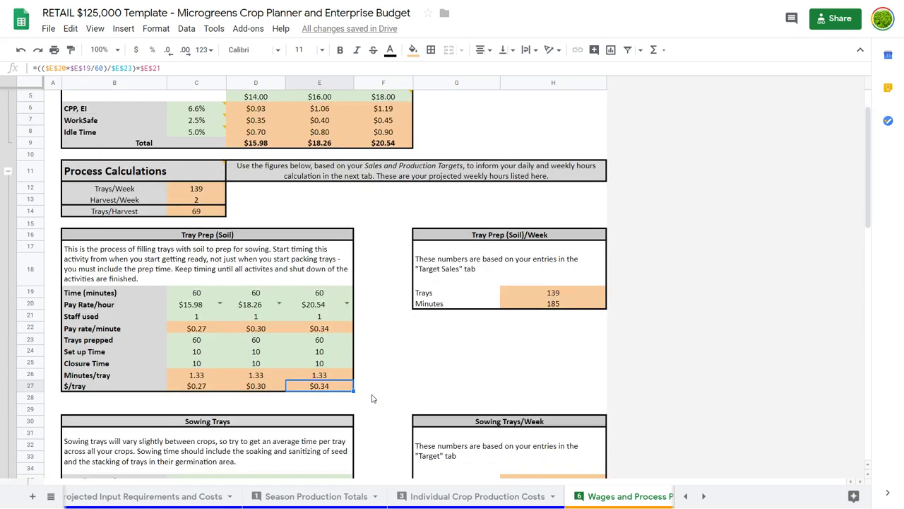
# Collapse and re-expand the Process Calculations row group, then scroll down to Harvest Area Clean up.
pyautogui.click(8, 205)
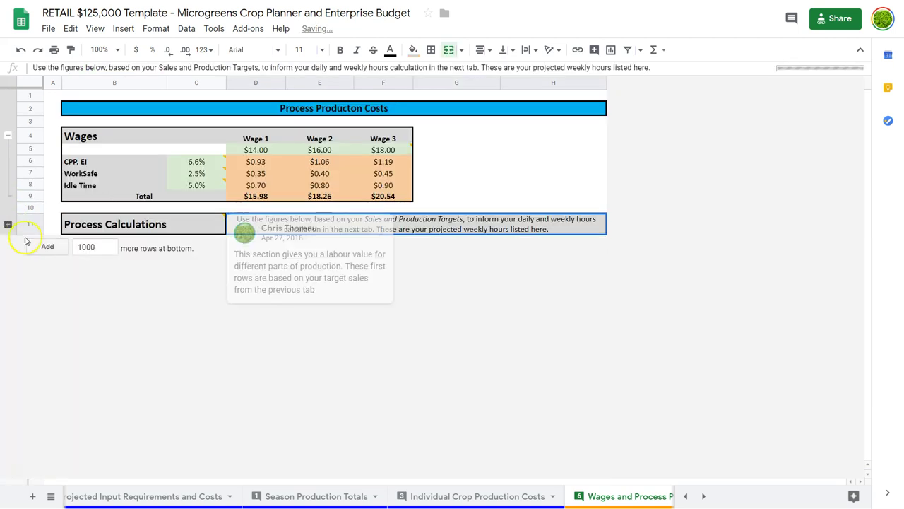
pyautogui.click(8, 224)
pyautogui.scroll(-1, 179, 320)
pyautogui.scroll(-5, 179, 319)
pyautogui.scroll(-2, 202, 405)
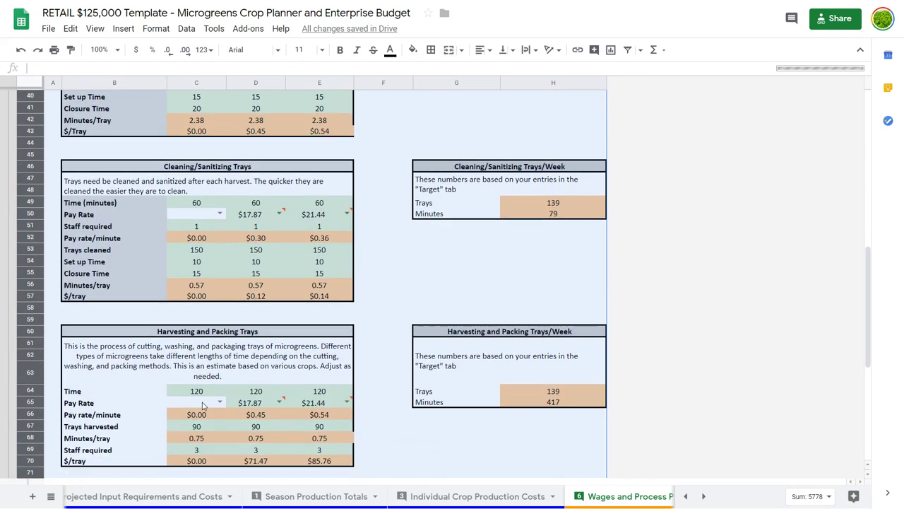
pyautogui.scroll(-2, 226, 360)
pyautogui.scroll(-2, 228, 368)
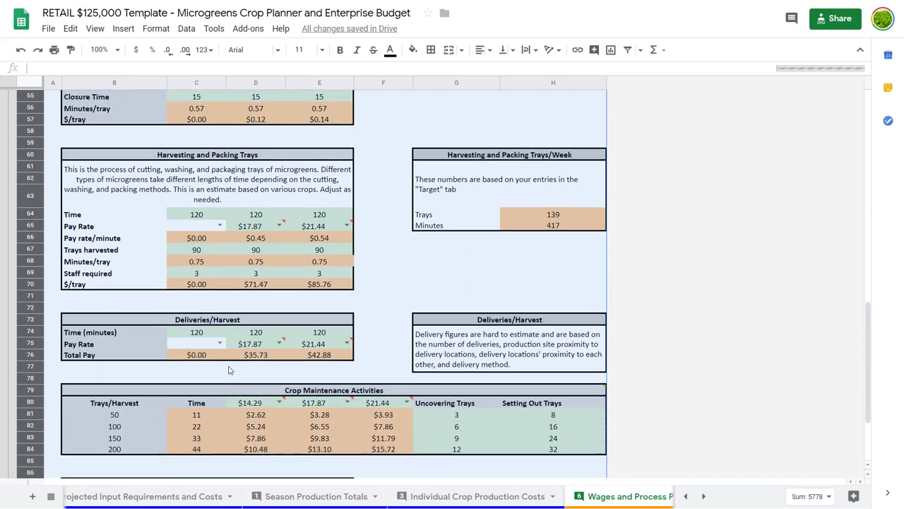
pyautogui.scroll(-2, 244, 322)
pyautogui.scroll(-2, 322, 360)
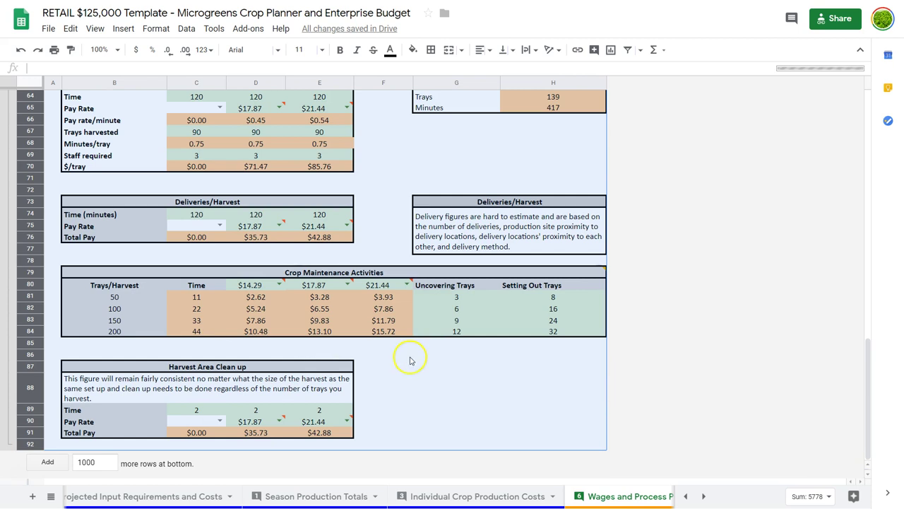
pyautogui.scroll(-2, 545, 491)
pyautogui.scroll(-3, 547, 489)
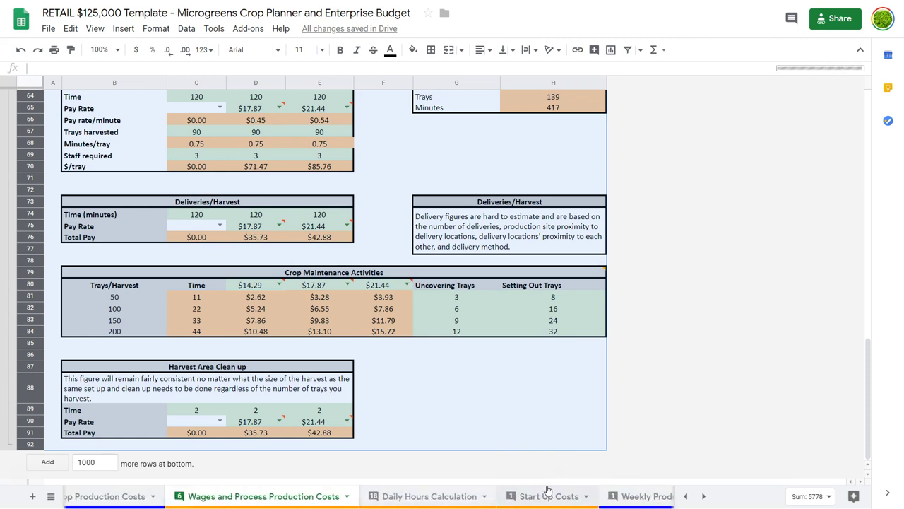
pyautogui.click(496, 357)
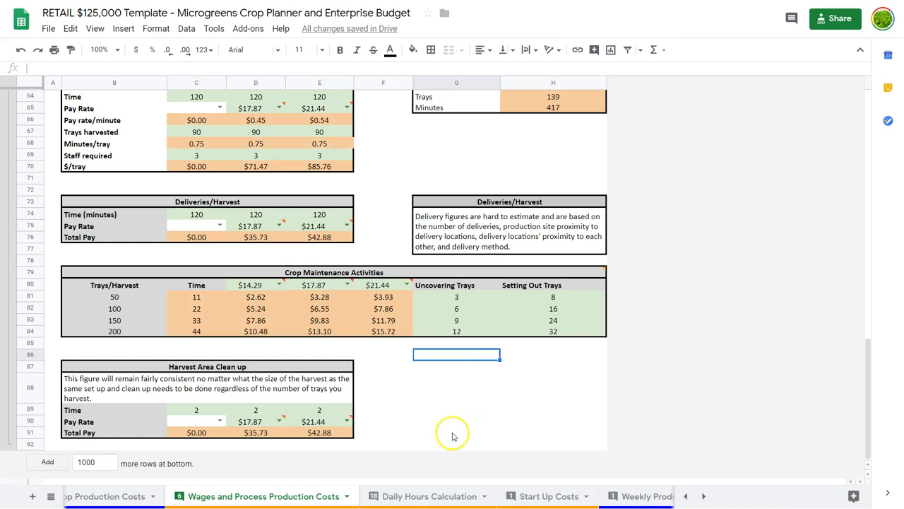
# Open Daily Hours Calculation and expand the January rows.
pyautogui.click(431, 497)
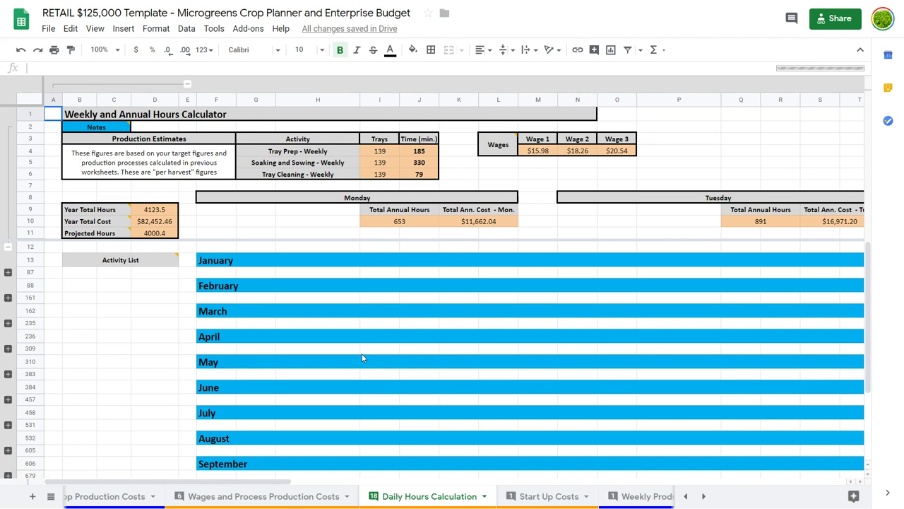
pyautogui.click(364, 387)
pyautogui.click(8, 272)
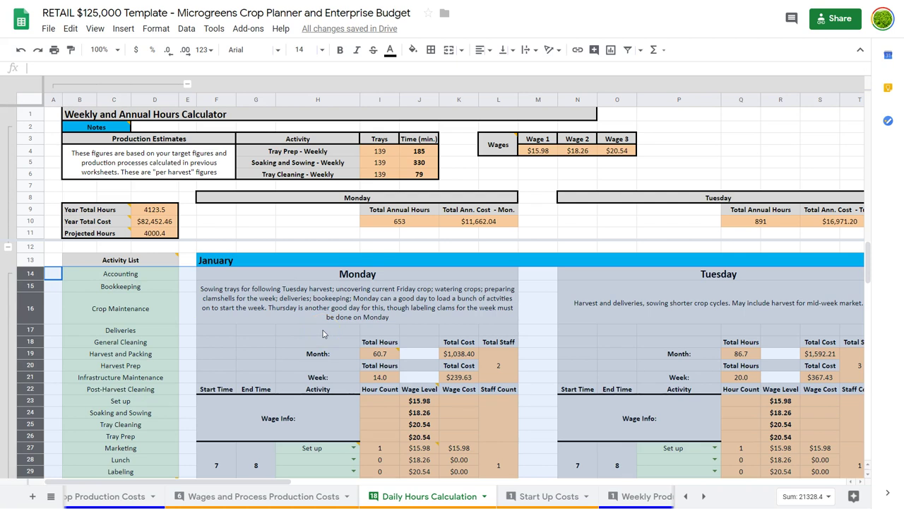
# Scroll through January's daily schedule rows to review the hours.
pyautogui.scroll(-3, 323, 330)
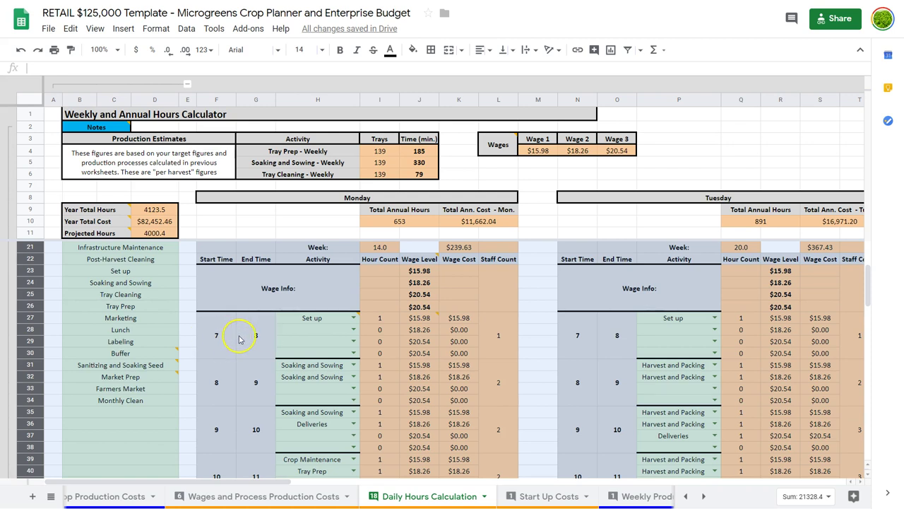
pyautogui.moveTo(326, 322)
pyautogui.scroll(-1, 356, 365)
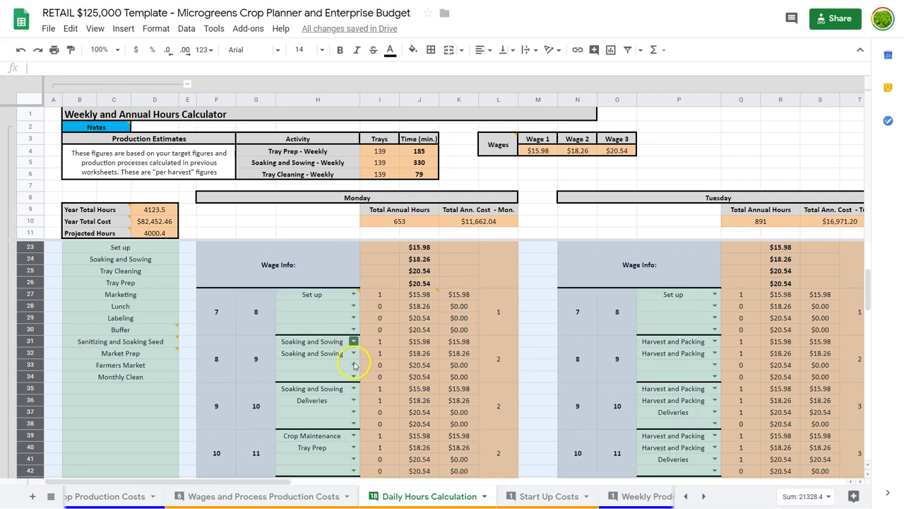
pyautogui.scroll(-5, 428, 348)
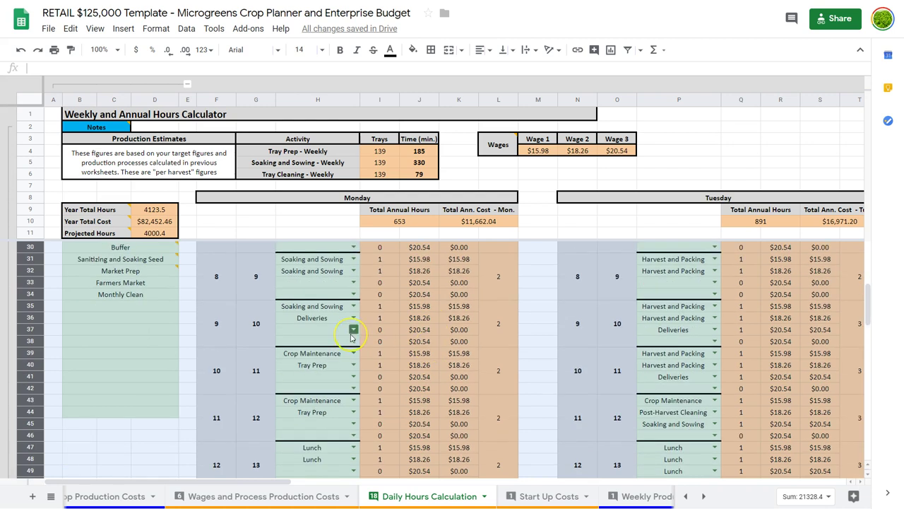
pyautogui.scroll(-8, 351, 338)
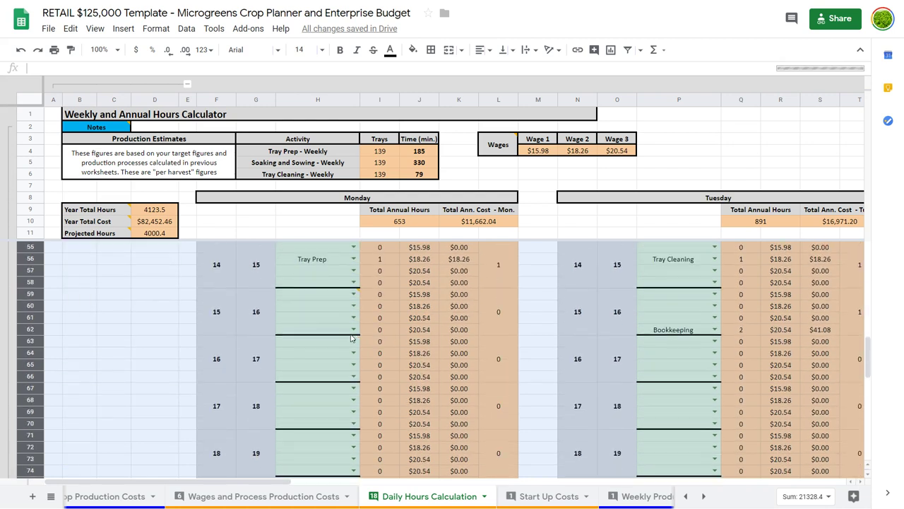
pyautogui.scroll(-5, 351, 338)
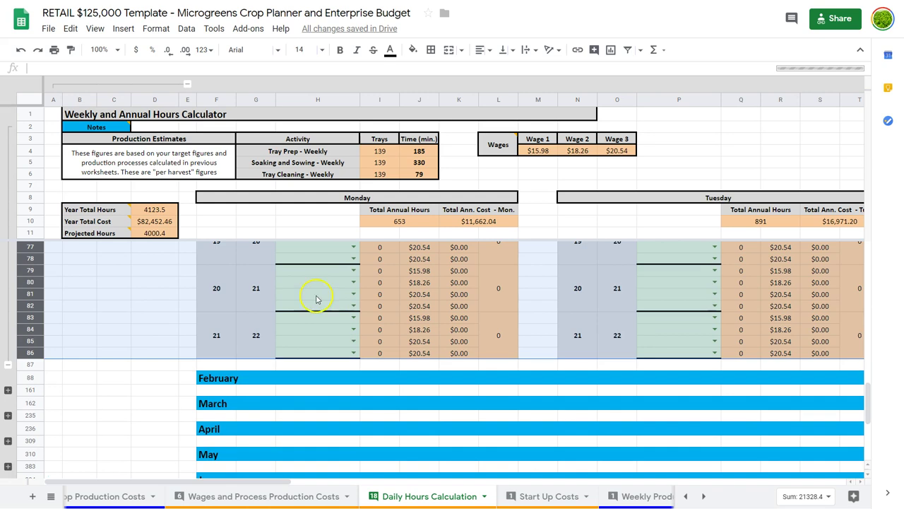
pyautogui.scroll(15, 387, 323)
pyautogui.scroll(3, 387, 322)
pyautogui.hscroll(10, 387, 322)
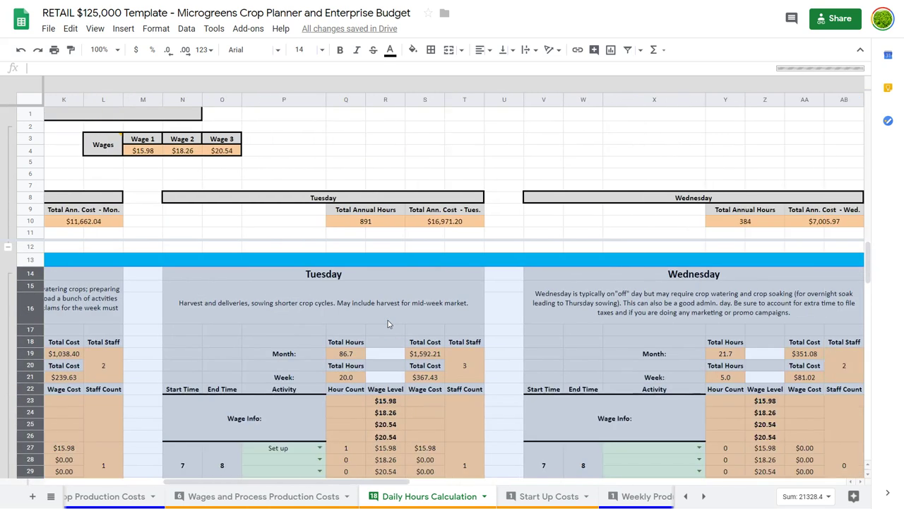
pyautogui.hscroll(-10, 388, 320)
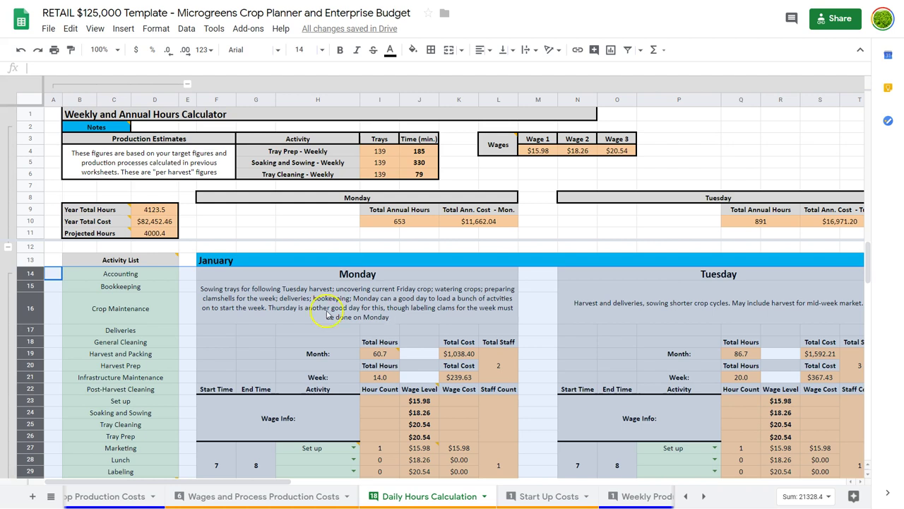
# Collapse January into its month bar and scroll down through the collapsed month headings.
pyautogui.click(9, 286)
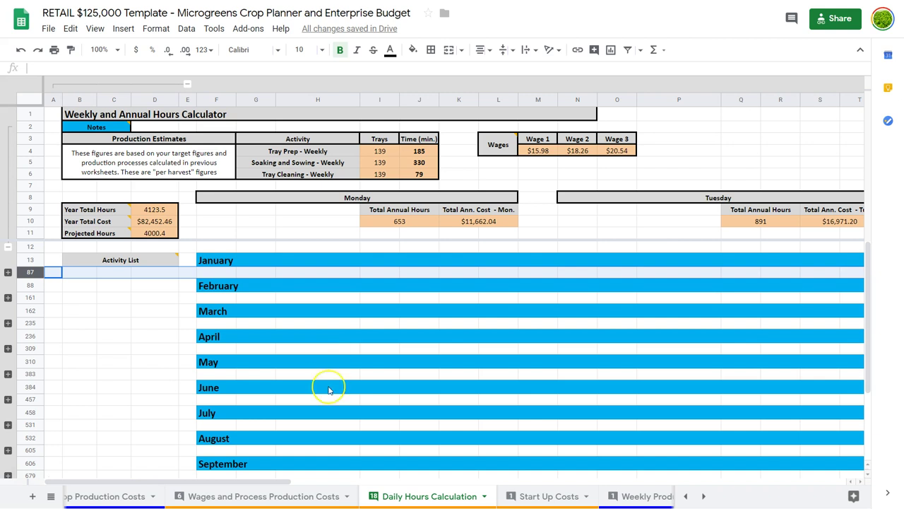
pyautogui.scroll(-2, 327, 388)
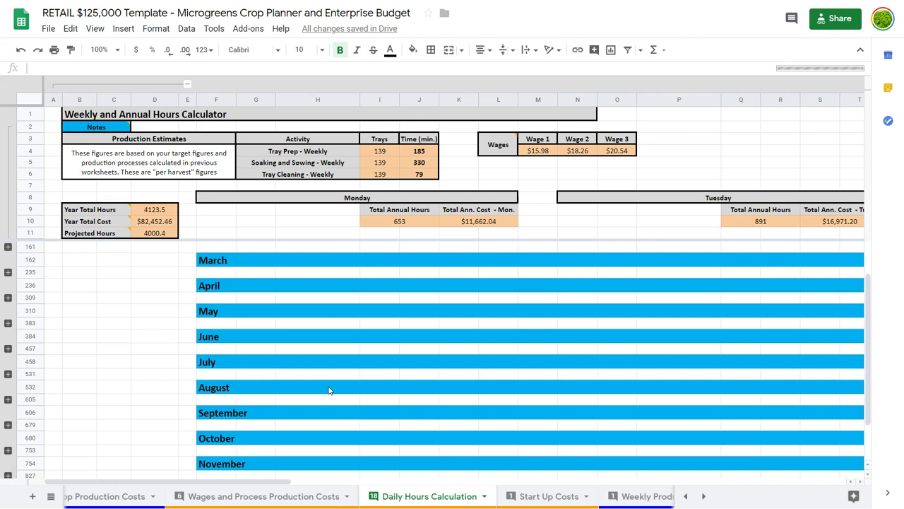
pyautogui.scroll(-2, 329, 389)
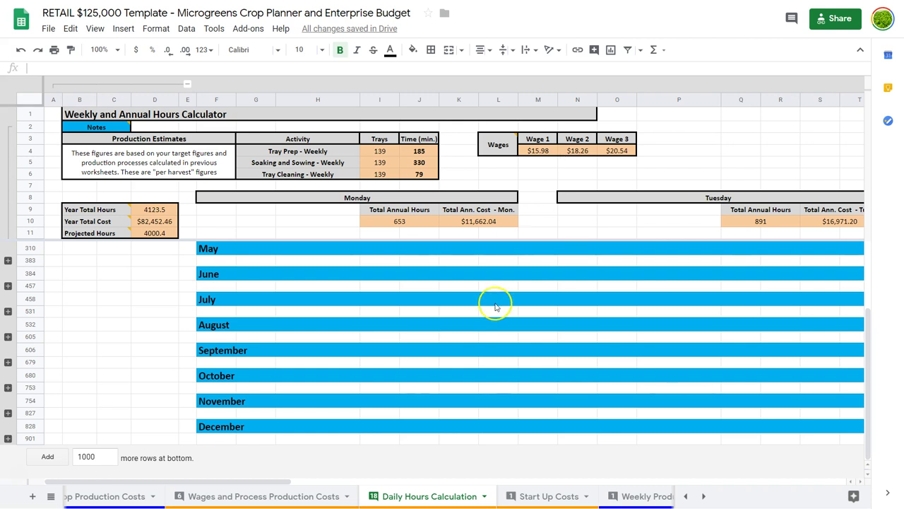
pyautogui.click(544, 496)
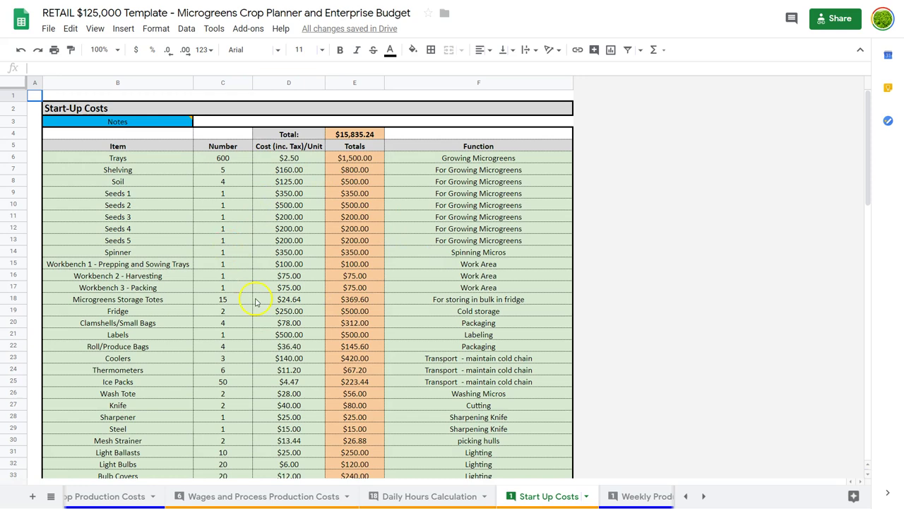
pyautogui.click(281, 353)
pyautogui.scroll(-10, 280, 353)
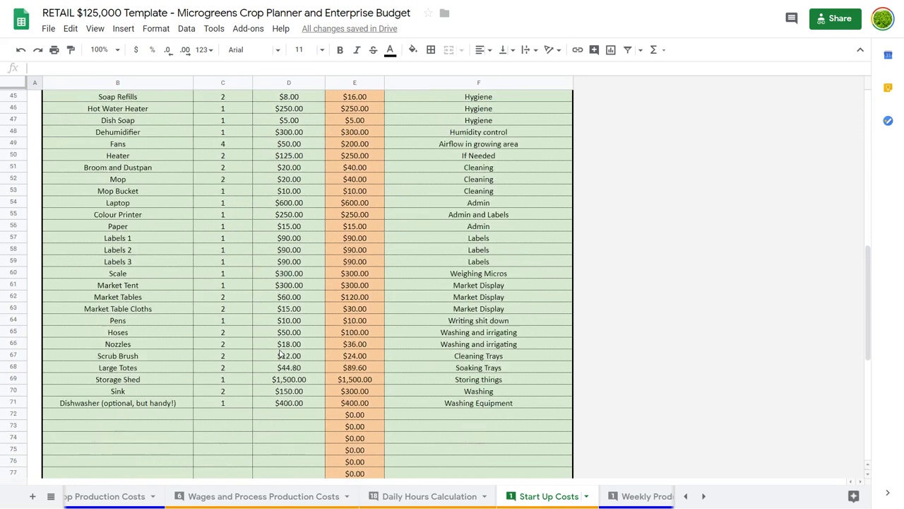
pyautogui.scroll(-3, 281, 353)
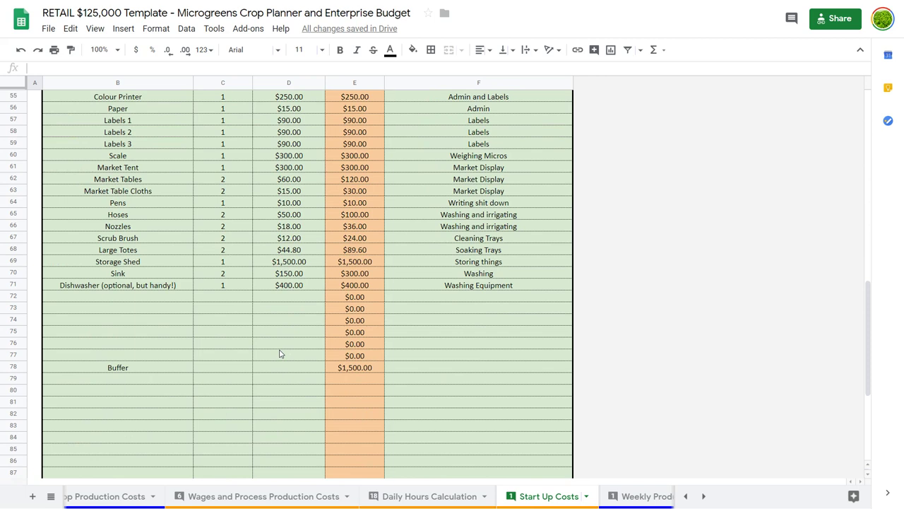
pyautogui.scroll(15, 280, 353)
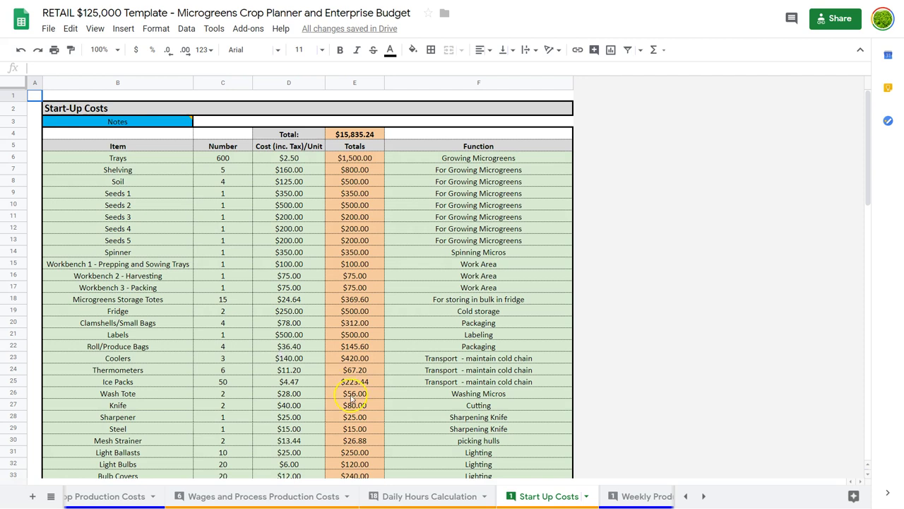
pyautogui.click(541, 489)
pyautogui.scroll(-5, 546, 497)
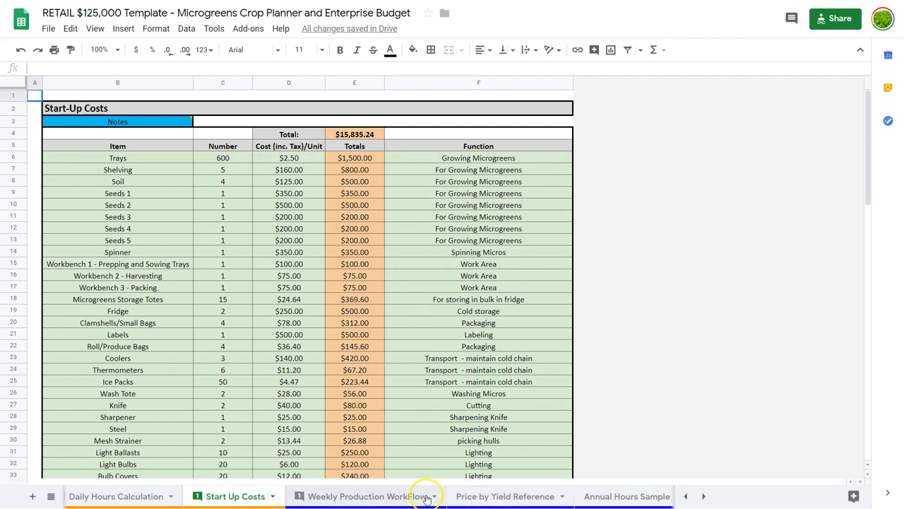
# Open Weekly Production WorkFlow and group the weekly task rows 5–12.
pyautogui.click(358, 498)
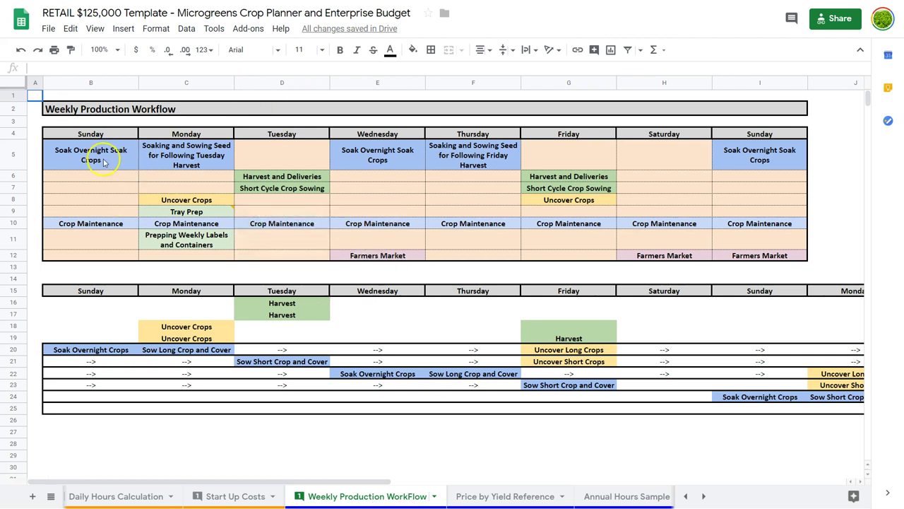
pyautogui.moveTo(19, 149); pyautogui.dragTo(19, 256)
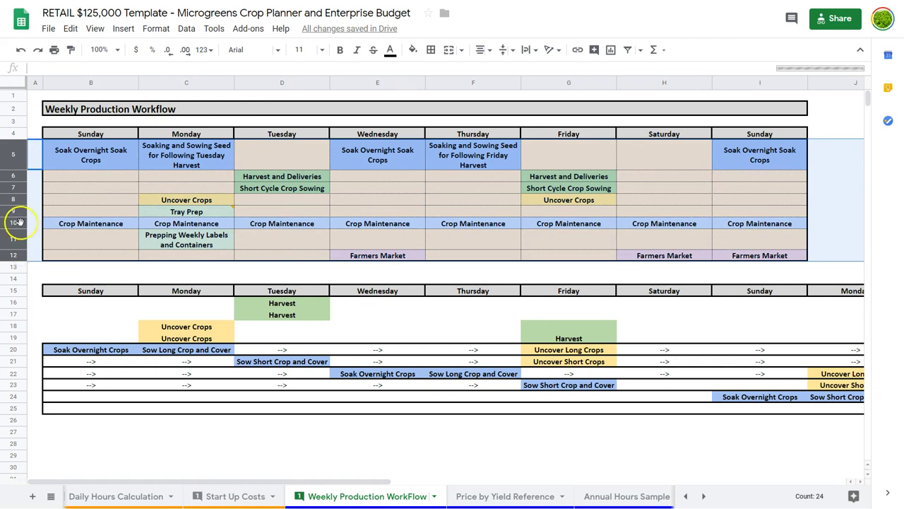
pyautogui.rightClick(15, 226)
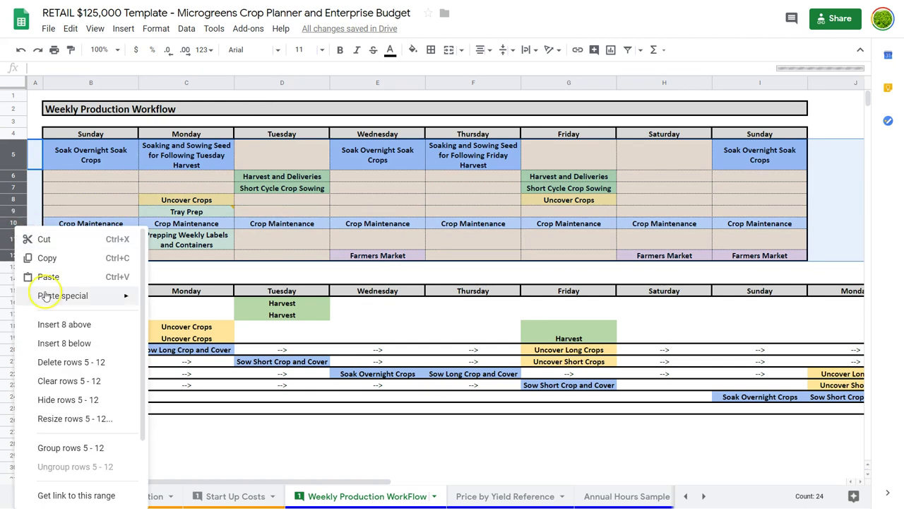
pyautogui.click(68, 450)
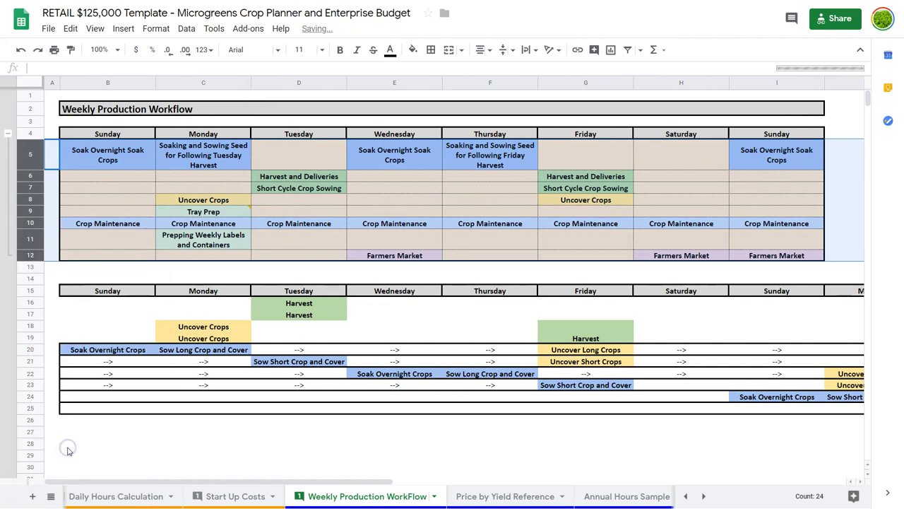
pyautogui.click(286, 268)
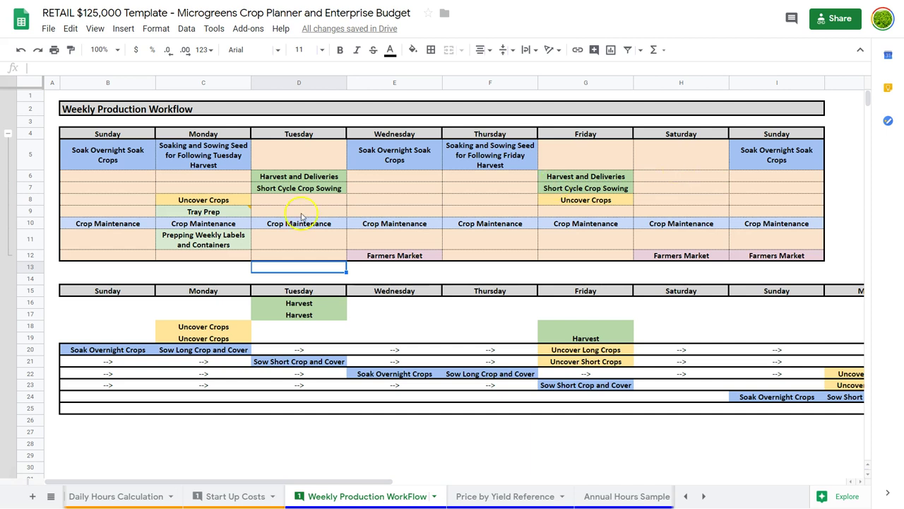
# Inspect Sunday's and Monday's task entries, including the comment on Monday's Tray Prep.
pyautogui.click(106, 159)
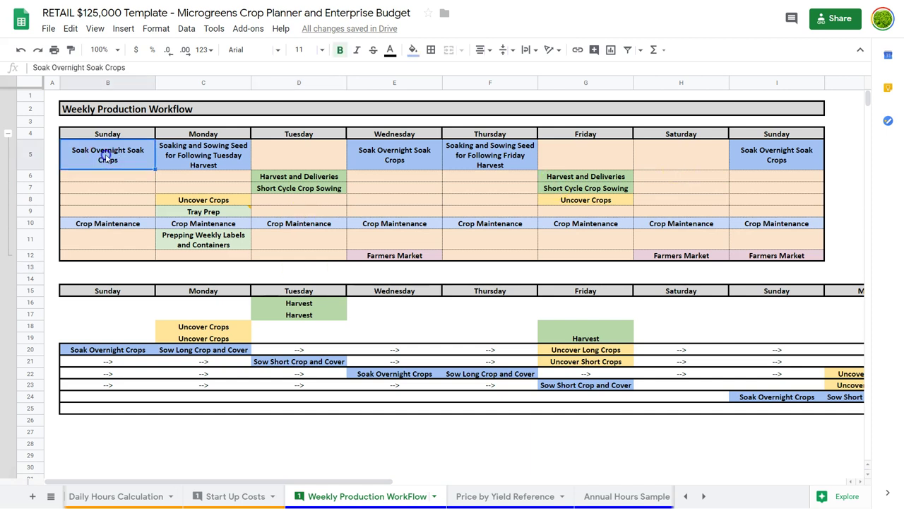
pyautogui.click(113, 221)
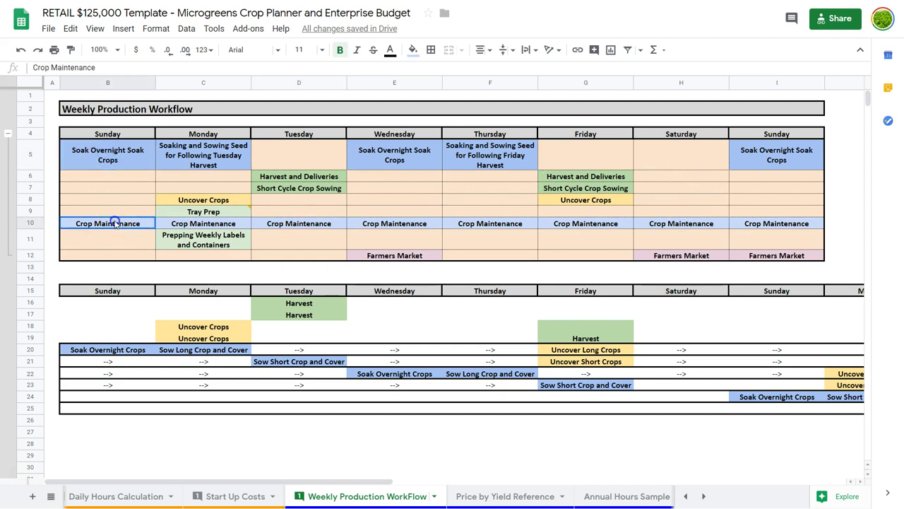
pyautogui.click(185, 166)
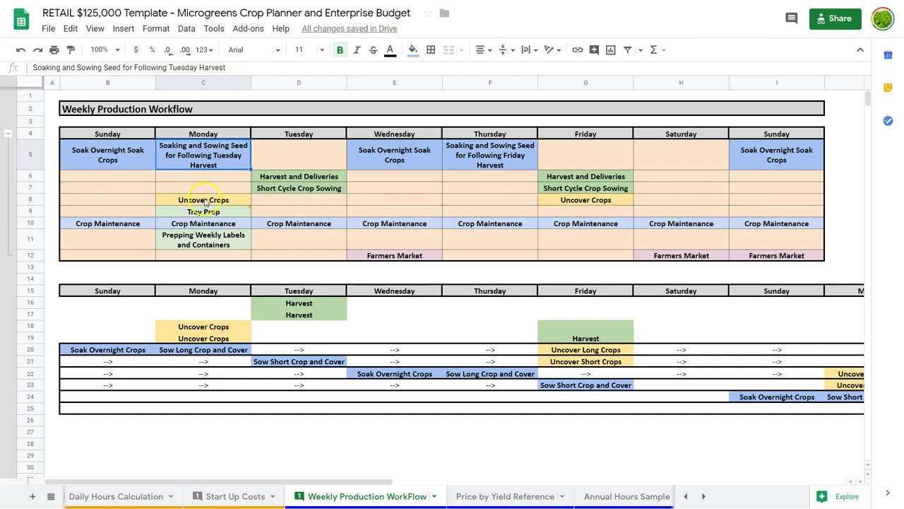
pyautogui.click(203, 200)
pyautogui.click(206, 212)
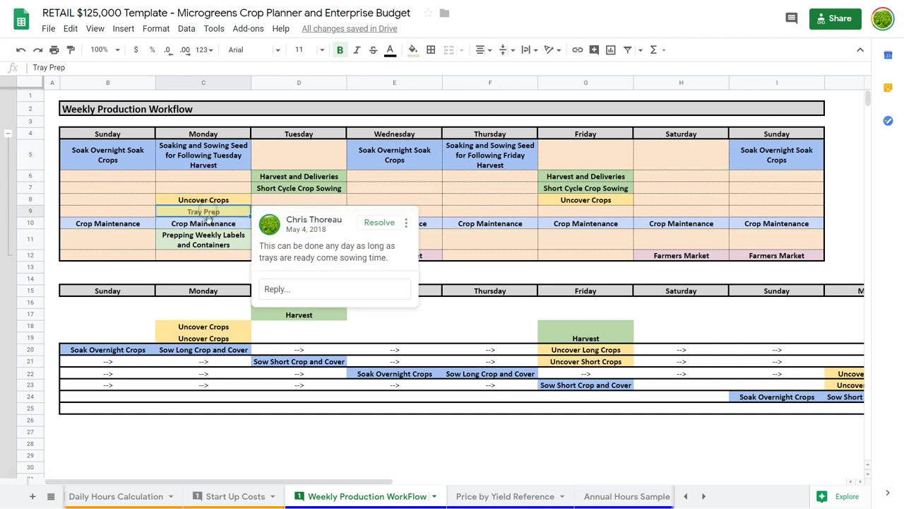
pyautogui.click(212, 225)
pyautogui.click(210, 237)
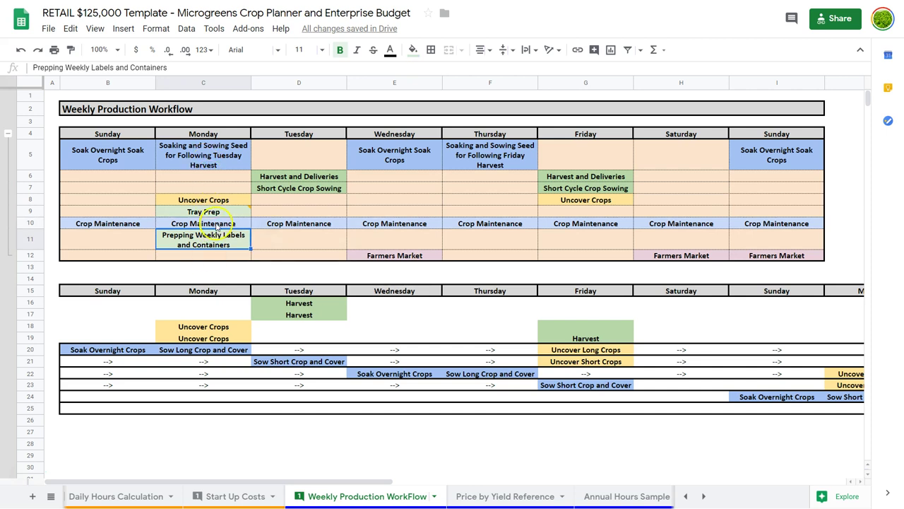
# Inspect Tuesday's Harvest and Deliveries, Short Cycle Crop Sowing and Crop Maintenance entries.
pyautogui.click(304, 178)
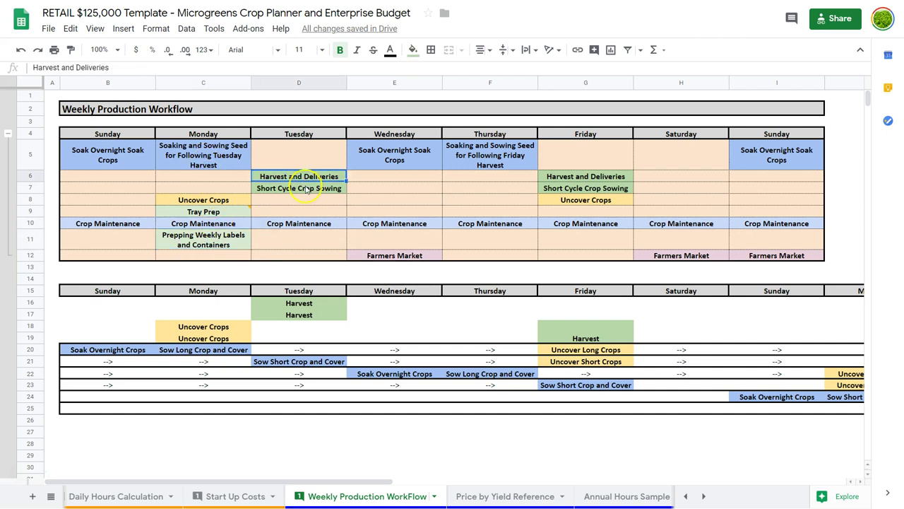
pyautogui.click(307, 188)
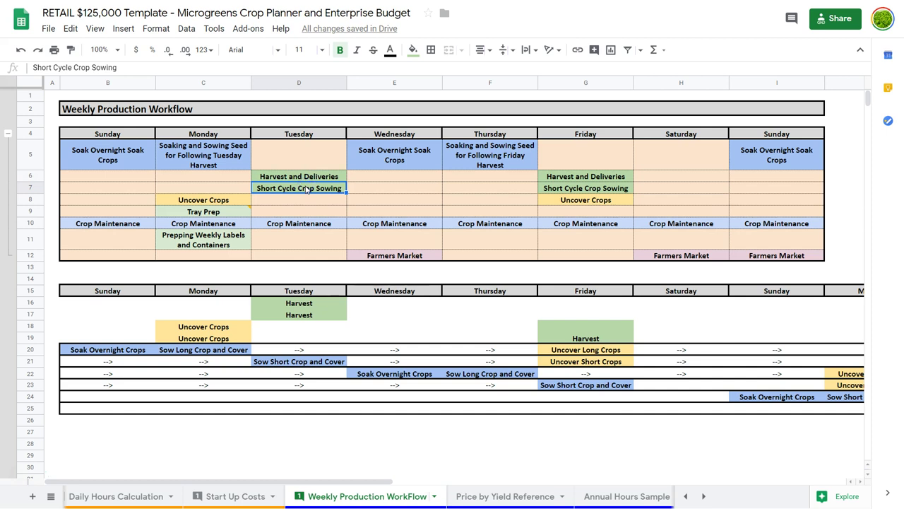
pyautogui.click(308, 224)
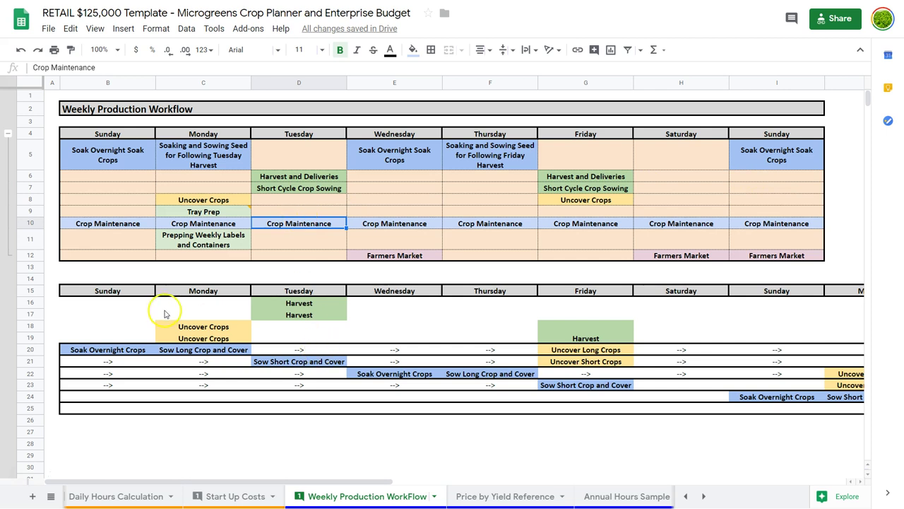
# Group rows 16–25 of the crop timeline.
pyautogui.hscroll(3, 309, 383)
pyautogui.hscroll(8, 309, 383)
pyautogui.hscroll(-11, 308, 383)
pyautogui.moveTo(30, 303); pyautogui.dragTo(33, 407)
pyautogui.rightClick(32, 408)
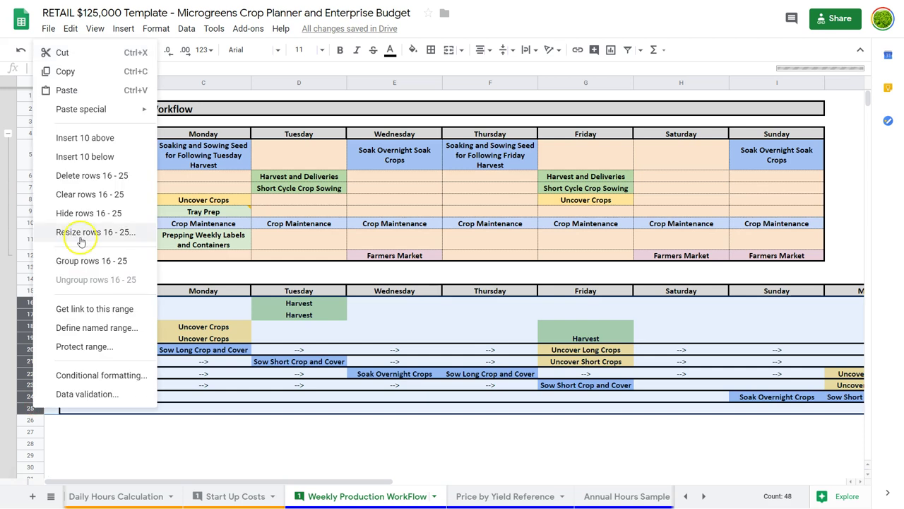
pyautogui.click(90, 260)
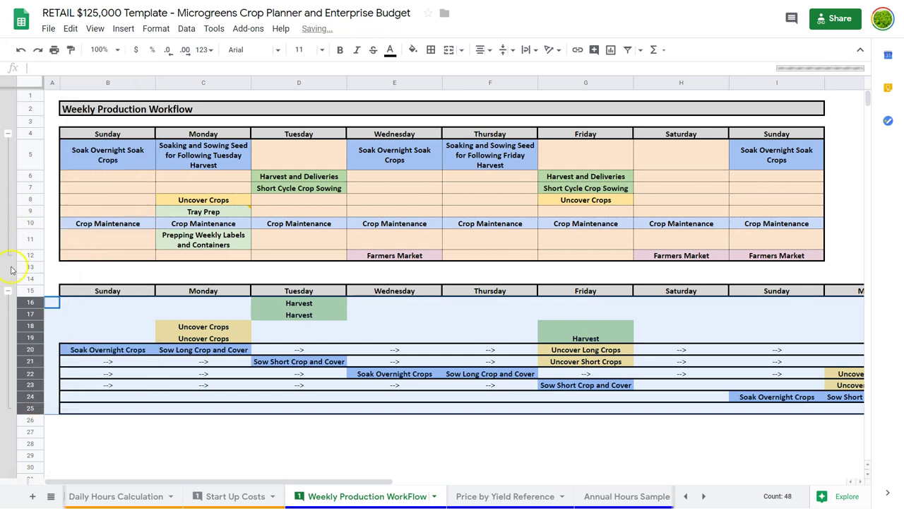
# Collapse the row groups 16–25 and 5–12, dismiss the calendar notification, and open Price by Yield Reference.
pyautogui.click(10, 292)
pyautogui.click(8, 196)
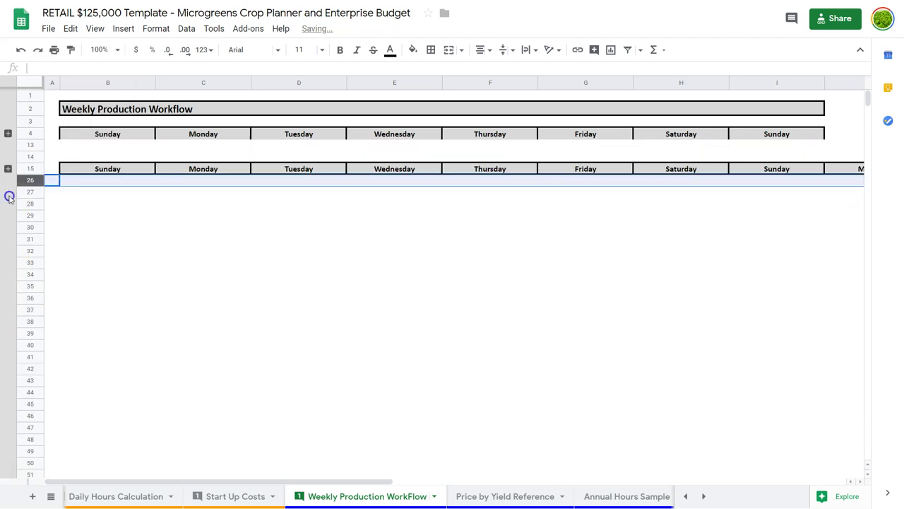
pyautogui.click(241, 385)
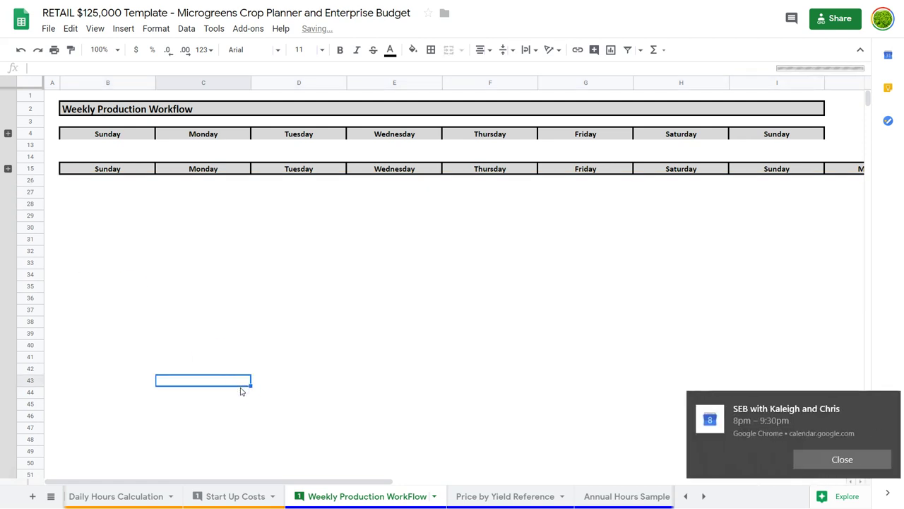
pyautogui.click(819, 459)
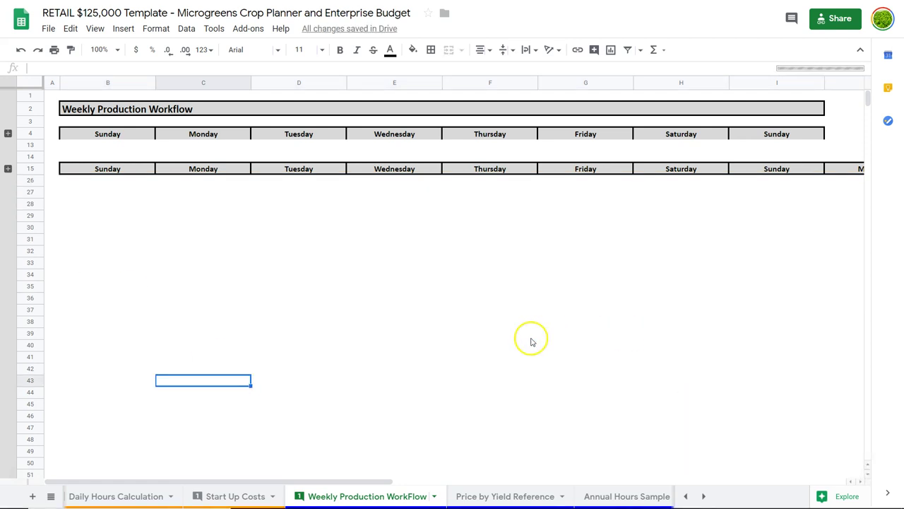
pyautogui.click(499, 494)
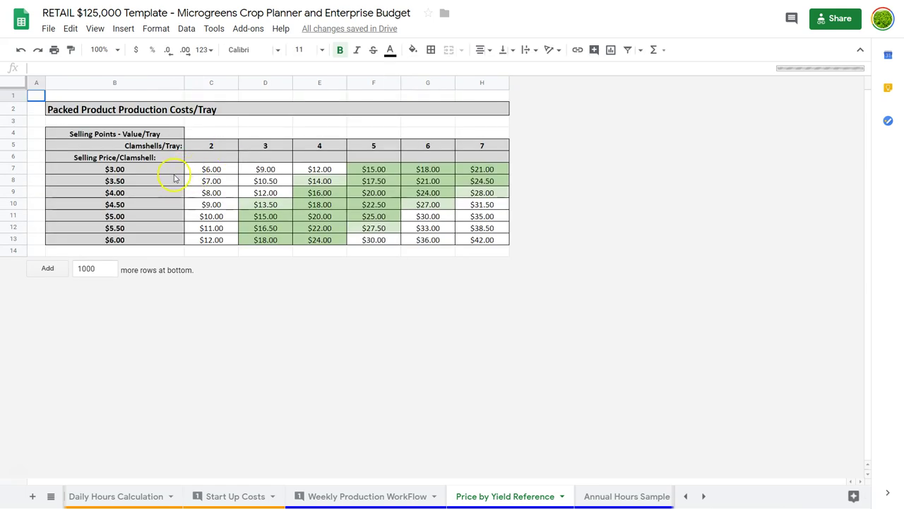
pyautogui.click(173, 172)
pyautogui.press('Down')
pyautogui.press('Down')
pyautogui.press('Down')
pyautogui.press('Down')
pyautogui.press('Down')
pyautogui.press('Up')
pyautogui.press('Up')
pyautogui.press('Up')
pyautogui.press('Up')
pyautogui.press('Up')
pyautogui.press('Up')
pyautogui.press('Right')
pyautogui.press('Left')
pyautogui.press('Right')
pyautogui.press('Right')
pyautogui.press('Right')
pyautogui.press('Right')
pyautogui.press('Right')
pyautogui.press('Right')
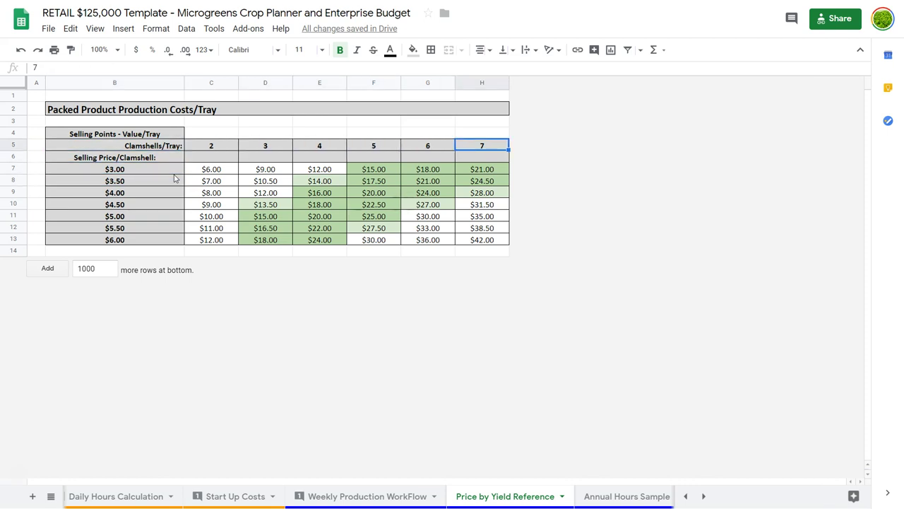
pyautogui.press('Down')
pyautogui.press('Down')
pyautogui.press('Left')
pyautogui.press('Left')
pyautogui.press('Left')
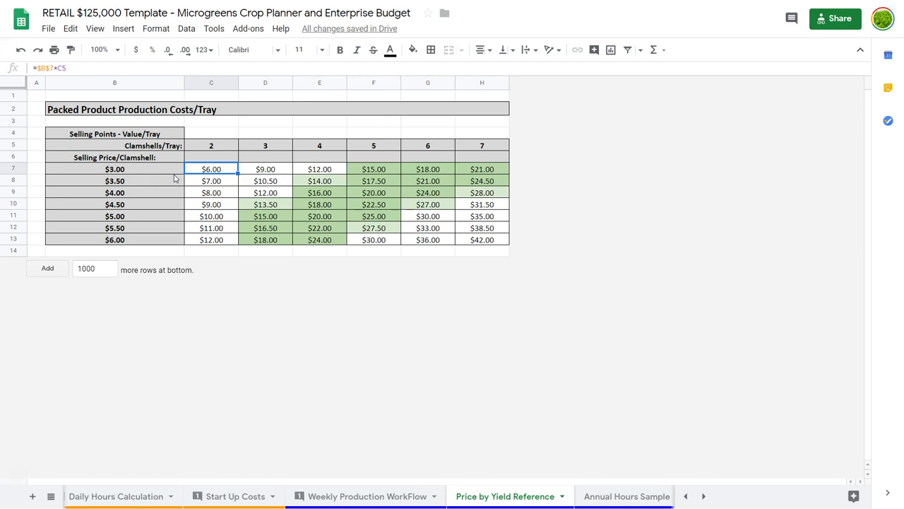
pyautogui.press('Left')
pyautogui.press('Left')
pyautogui.press('Left')
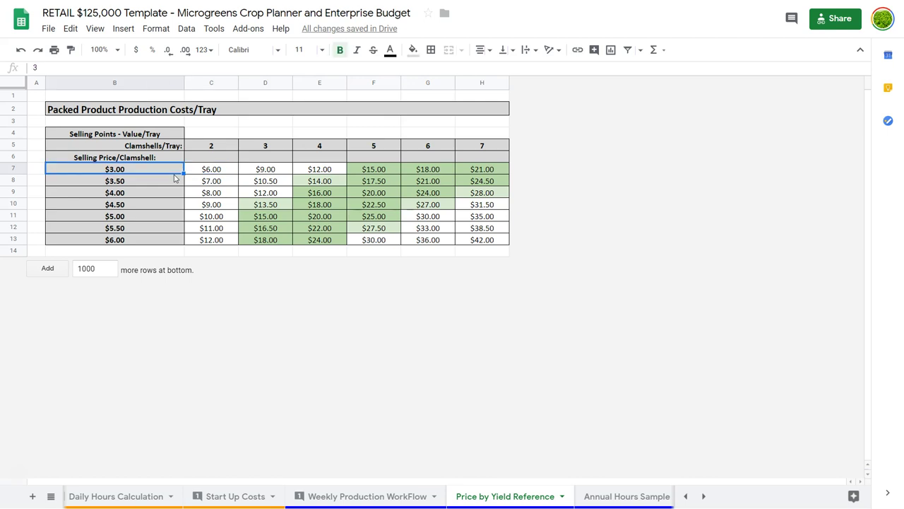
pyautogui.press('Right')
pyautogui.press('Right')
pyautogui.press('Right')
pyautogui.press('Right')
pyautogui.press('Right')
pyautogui.press('Right')
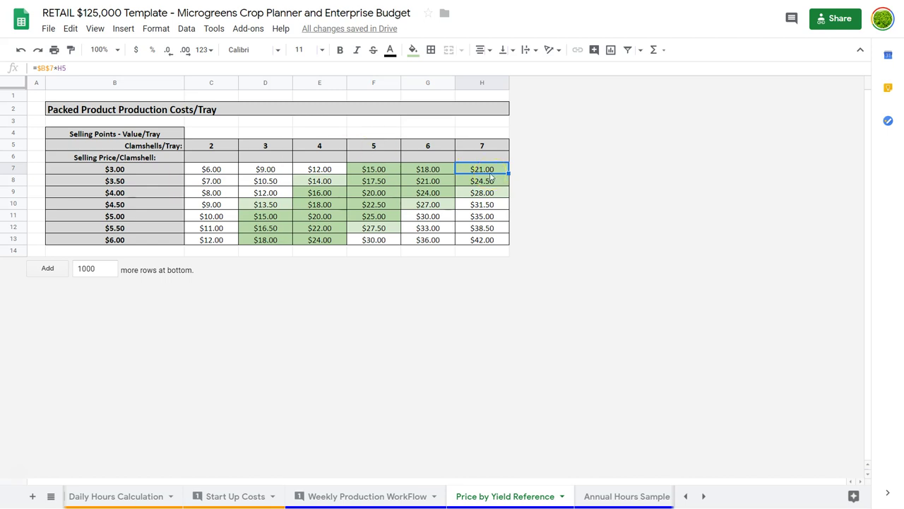
pyautogui.press('Down')
pyautogui.press('Down')
pyautogui.press('Down')
pyautogui.press('Down')
pyautogui.press('Down')
pyautogui.press('Down')
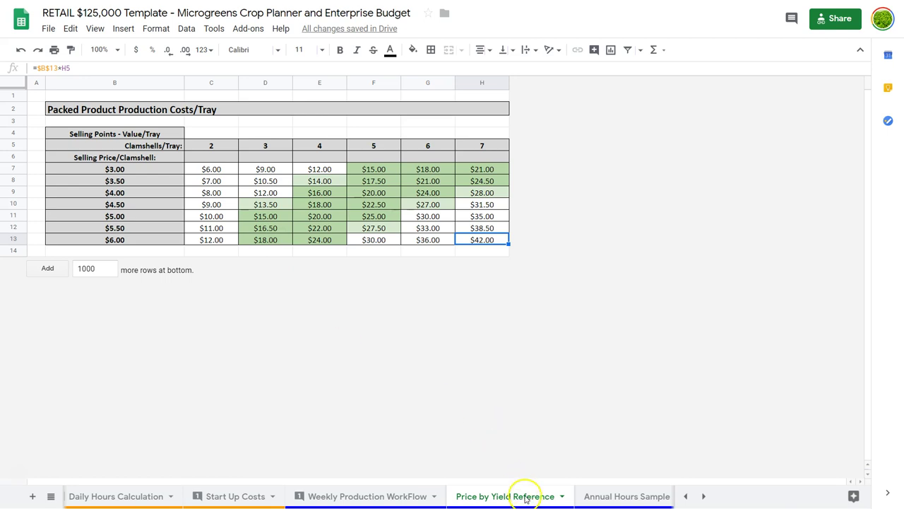
pyautogui.scroll(-2, 521, 496)
# Switch to Annual Hours Sample and review its monthly hours table and weekday hours line chart.
pyautogui.click(498, 496)
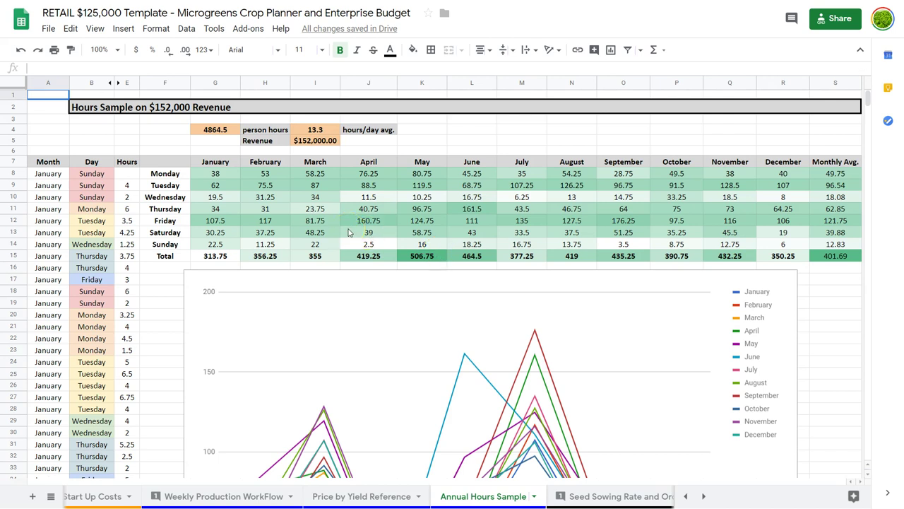
pyautogui.scroll(-5, 348, 232)
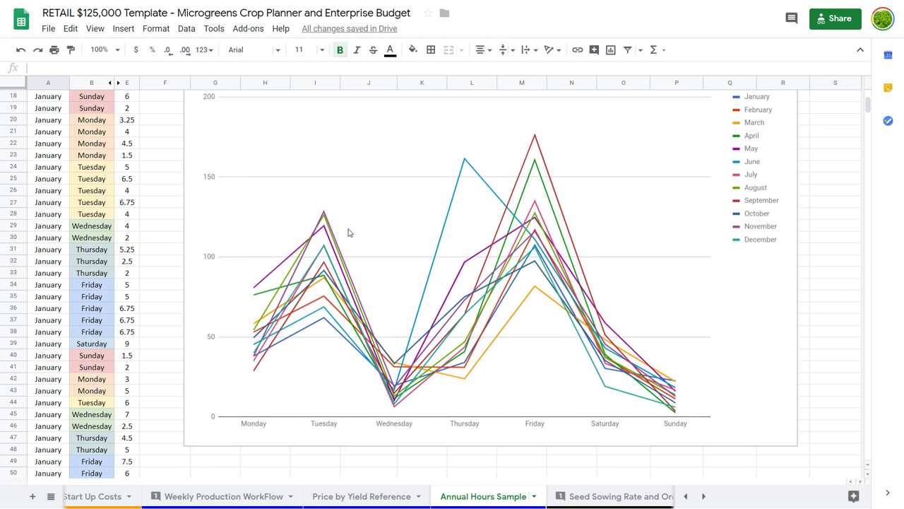
pyautogui.click(395, 371)
pyautogui.scroll(5, 520, 236)
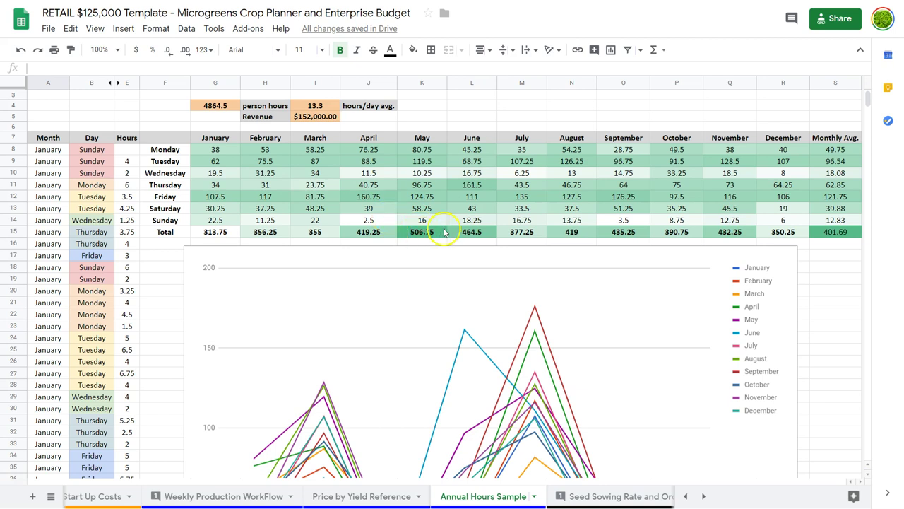
pyautogui.scroll(-4, 495, 332)
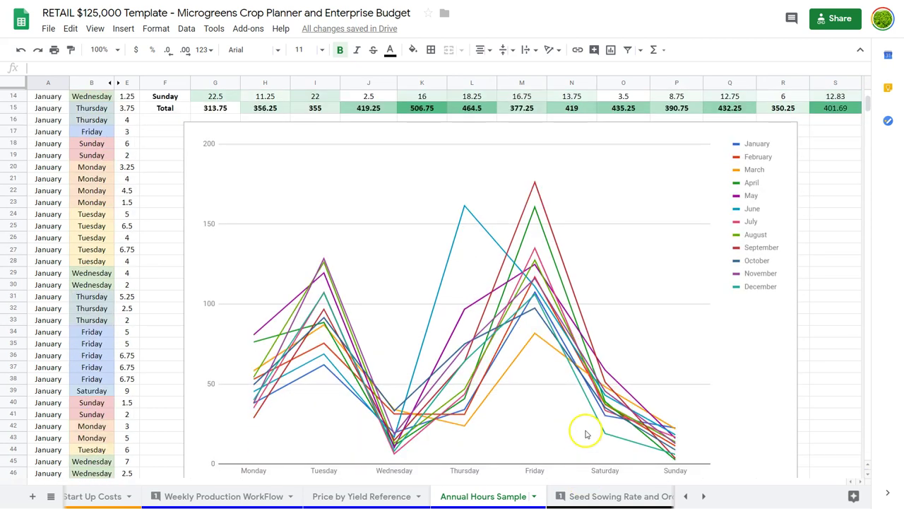
# Open the Seed Sowing Rate and Order Calculator and inspect the Buckwheat planting density of 150.
pyautogui.click(597, 495)
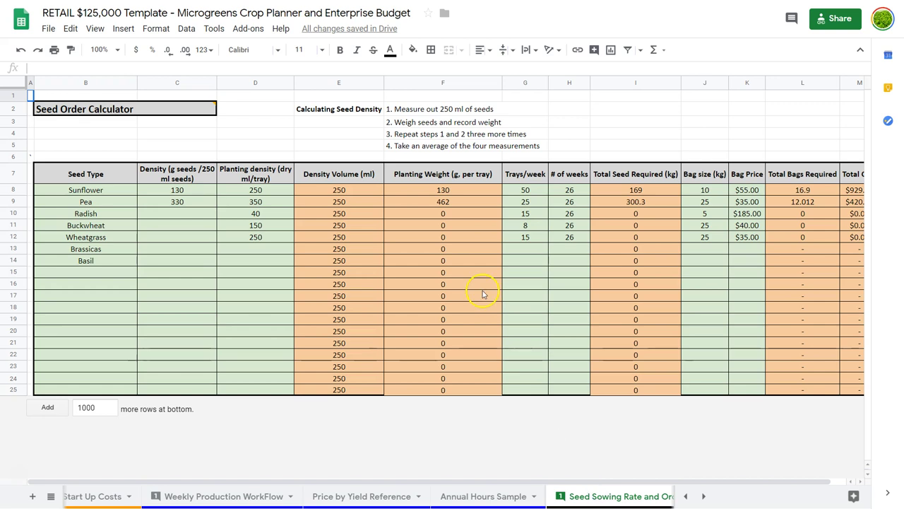
pyautogui.click(262, 226)
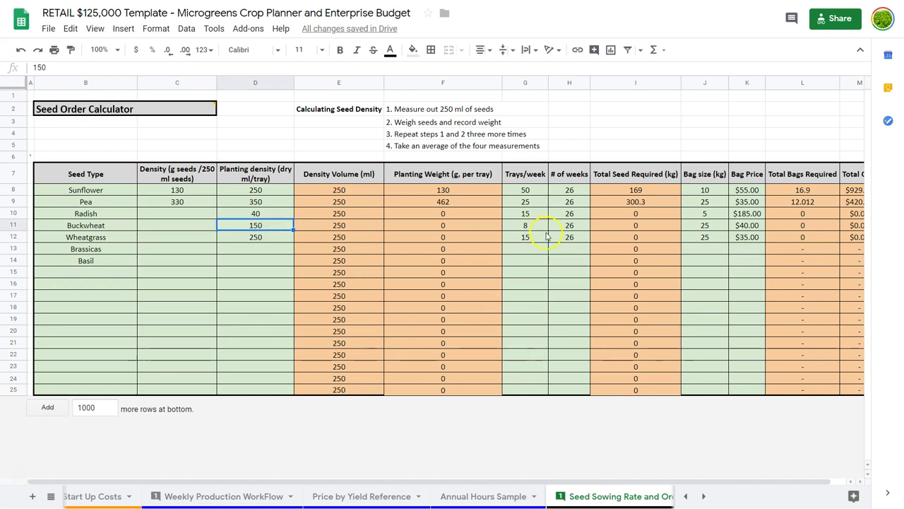
pyautogui.hscroll(2, 546, 237)
pyautogui.hscroll(-3, 546, 237)
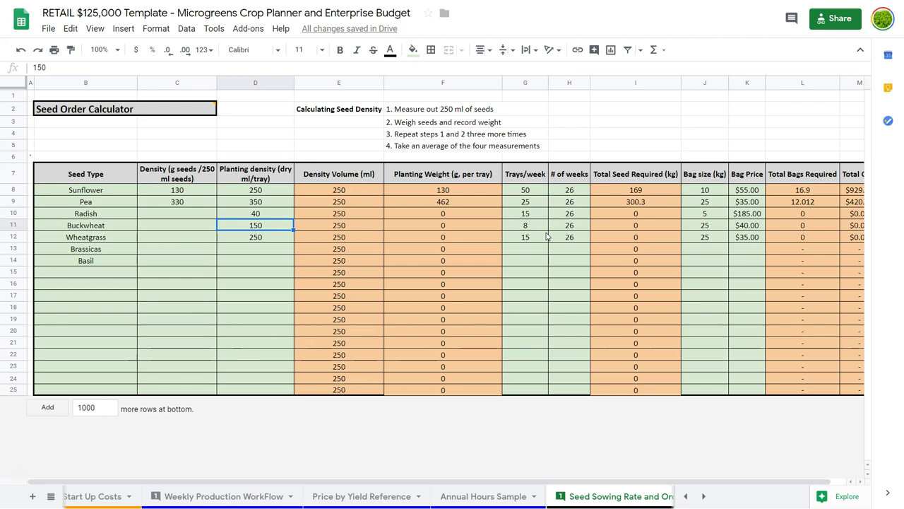
pyautogui.hscroll(2, 546, 236)
pyautogui.hscroll(-3, 546, 236)
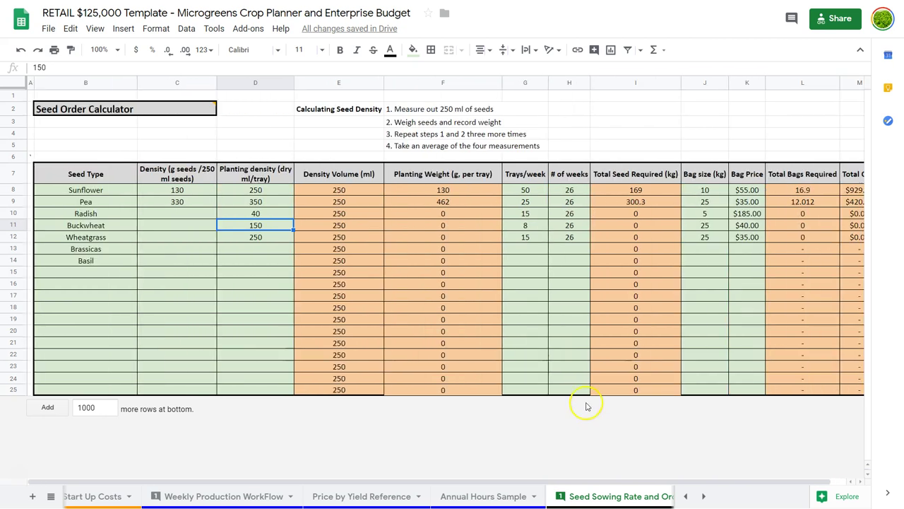
# Visit the Seed Purchase Archive sheet, then move on to Sanitizing Sheets.
pyautogui.click(612, 496)
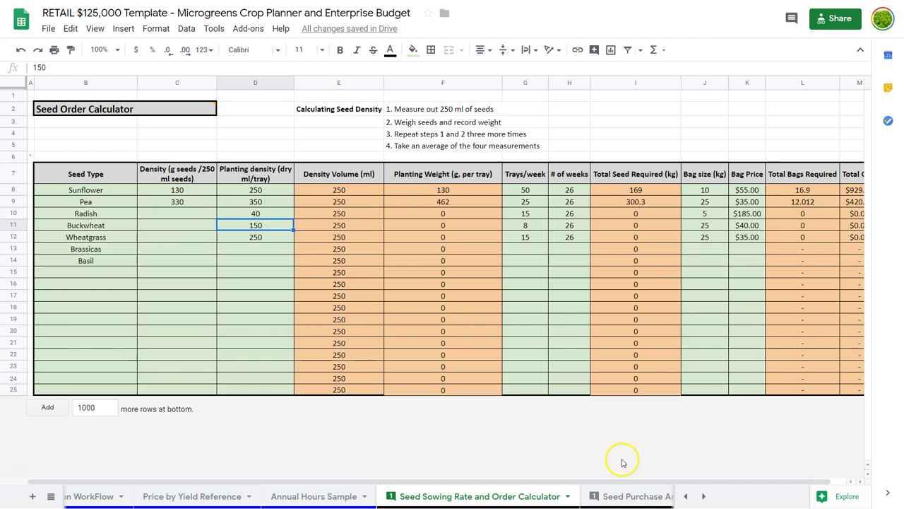
pyautogui.scroll(-3, 629, 495)
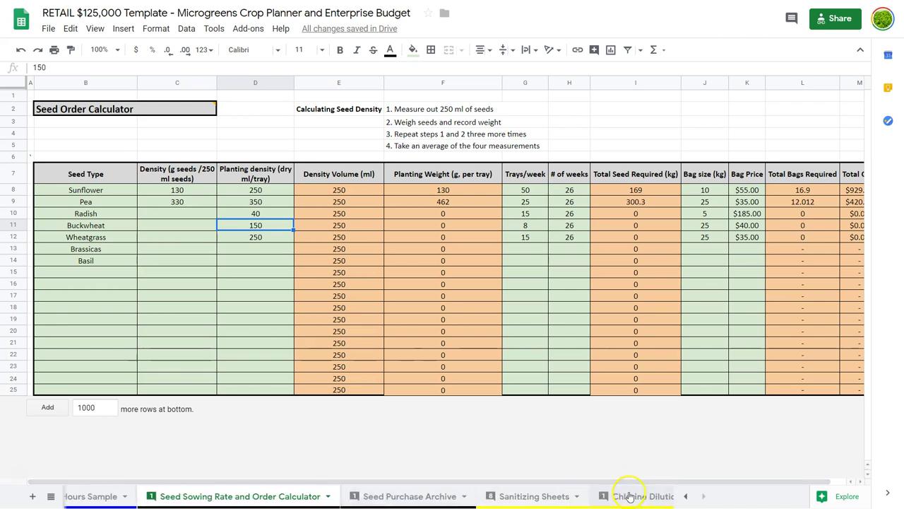
pyautogui.click(408, 497)
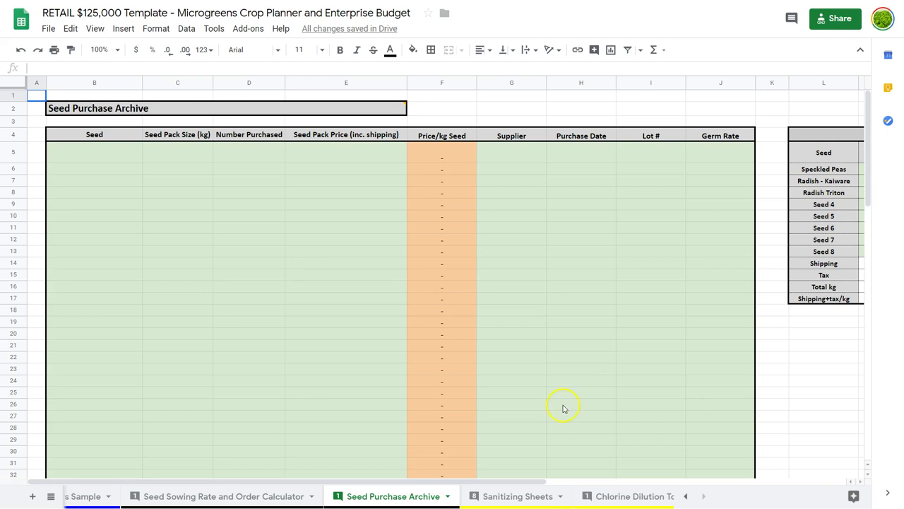
pyautogui.click(521, 496)
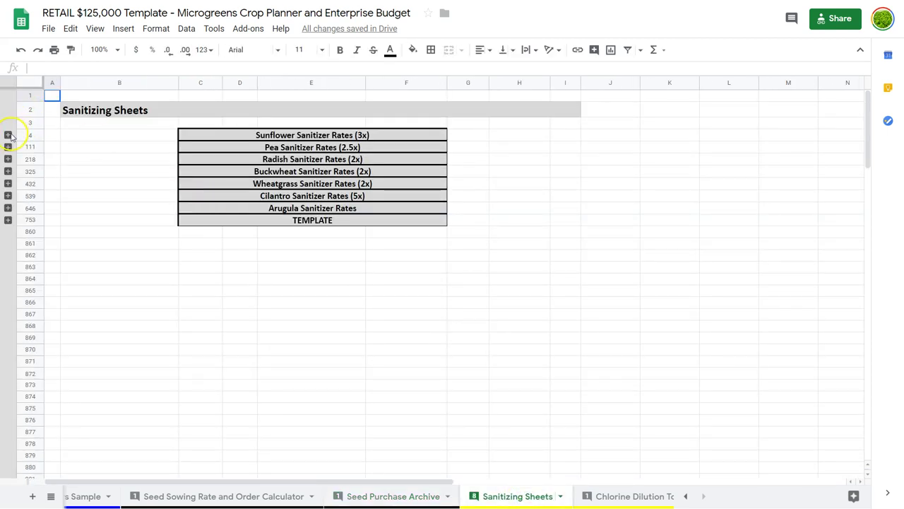
# Expand the Sunflower (3x) sanitizer group and check the D15 water and C8 dry-seed-per-tray formulas.
pyautogui.click(8, 134)
pyautogui.click(234, 266)
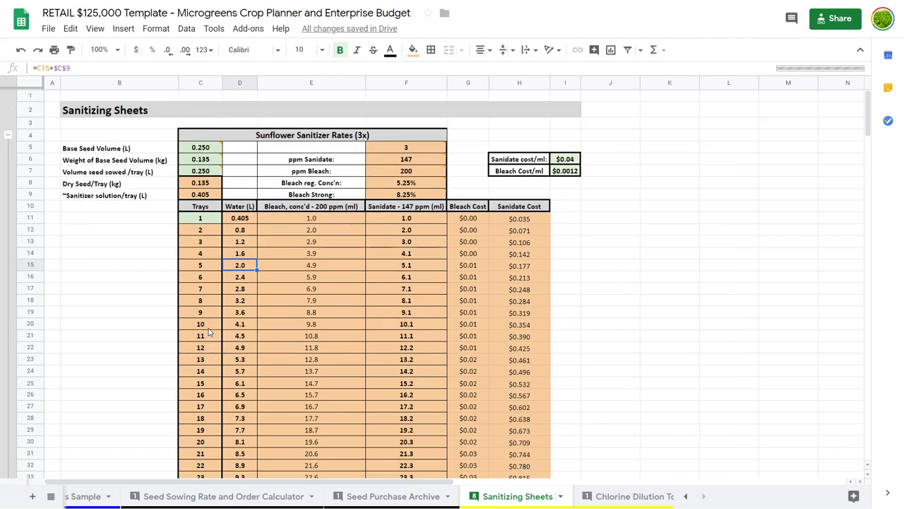
pyautogui.click(202, 185)
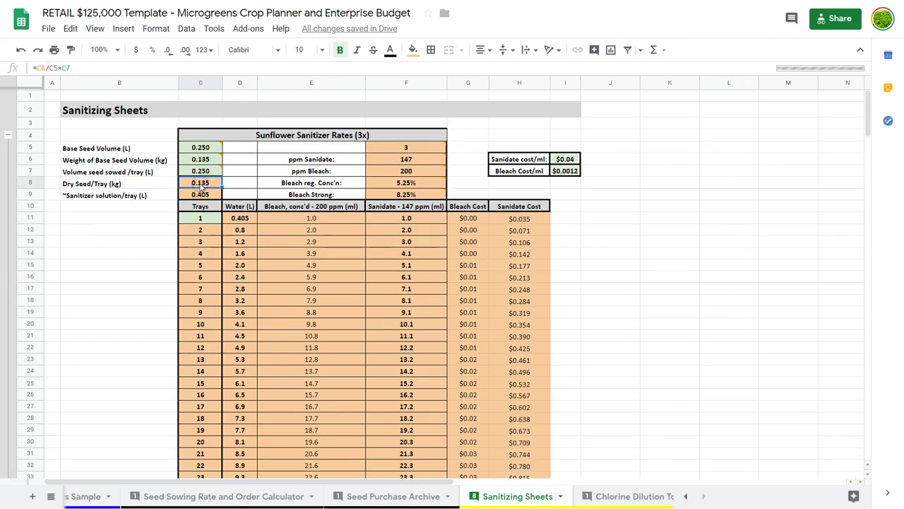
pyautogui.scroll(-5, 372, 353)
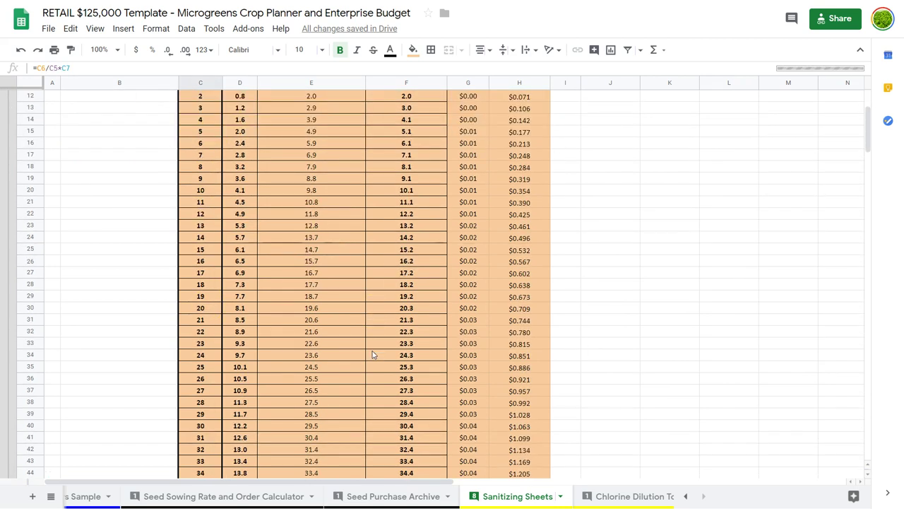
pyautogui.scroll(5, 372, 353)
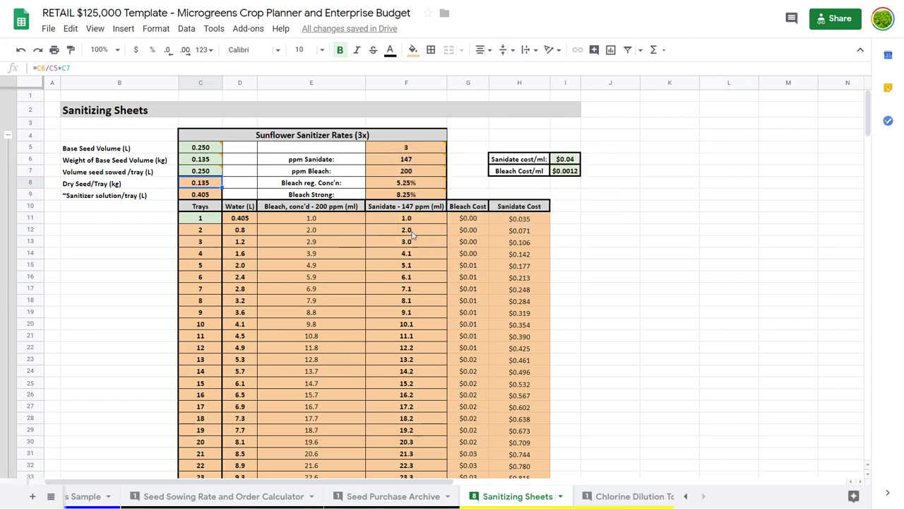
# Collapse the Sunflower Sanitizer Rates group and close the File menu without choosing a command.
pyautogui.click(9, 175)
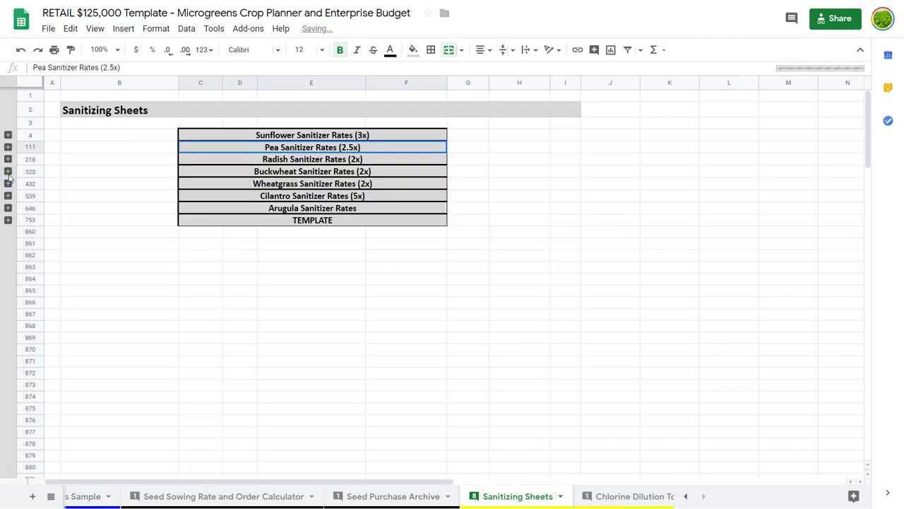
pyautogui.click(47, 28)
pyautogui.moveTo(76, 220)
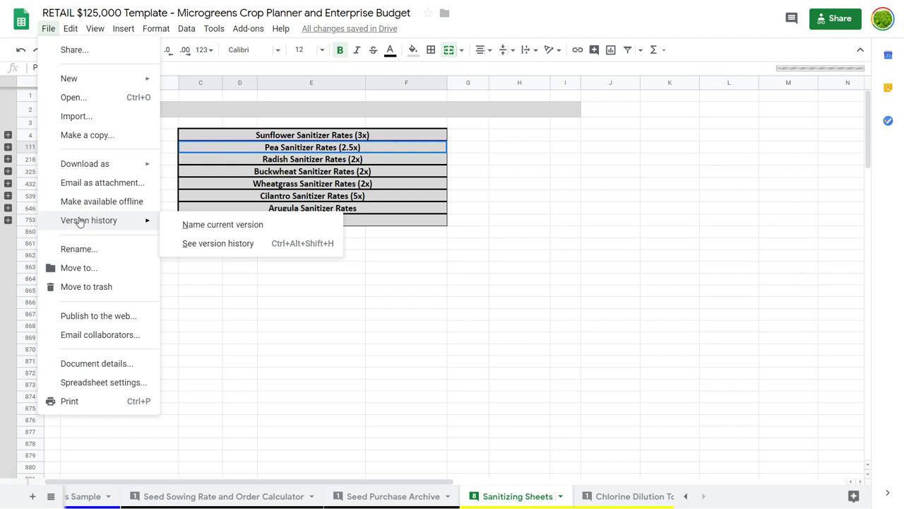
pyautogui.click(500, 192)
pyautogui.click(332, 319)
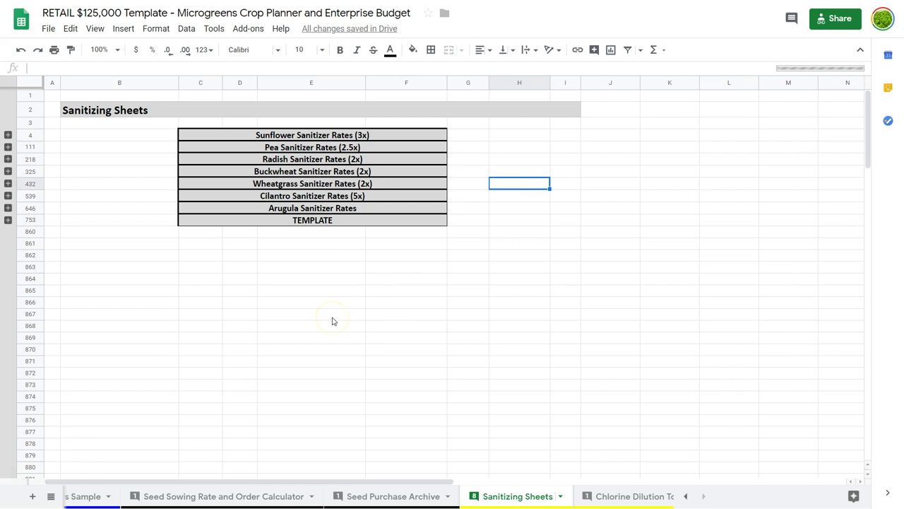
pyautogui.scroll(5, 446, 494)
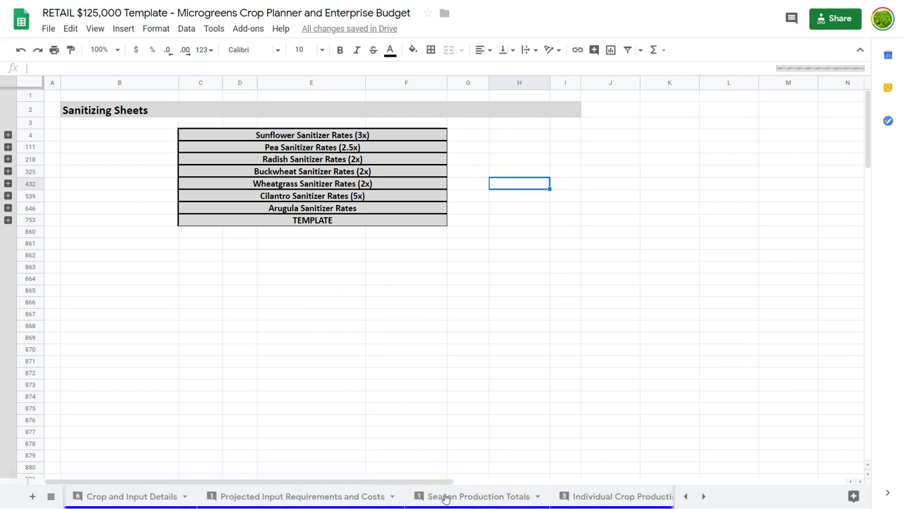
pyautogui.scroll(3, 447, 495)
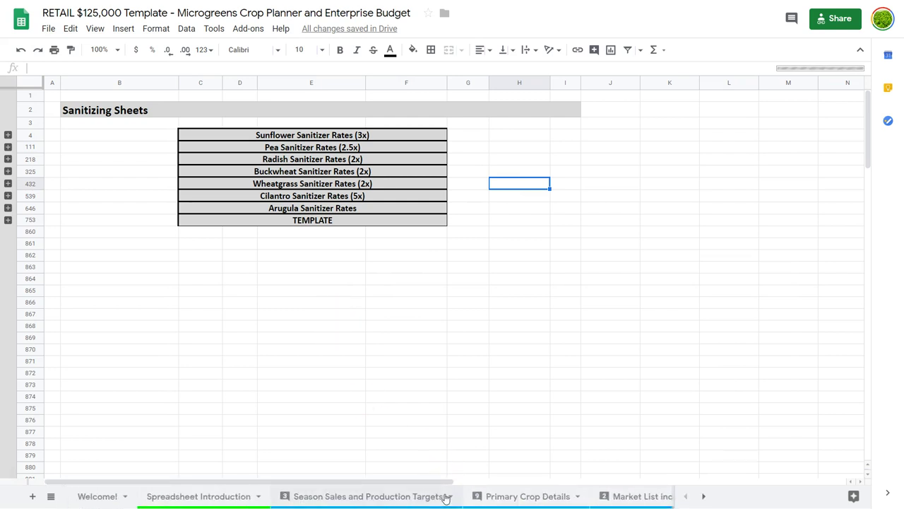